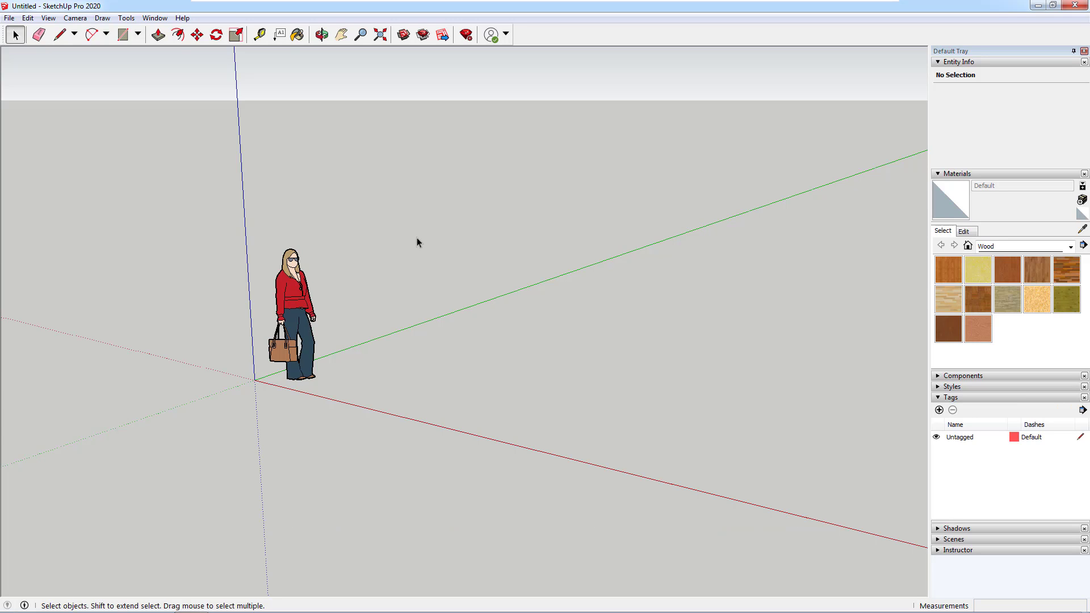
# Delete the default standing human figure, leaving only the axes
pyautogui.click(286, 288)
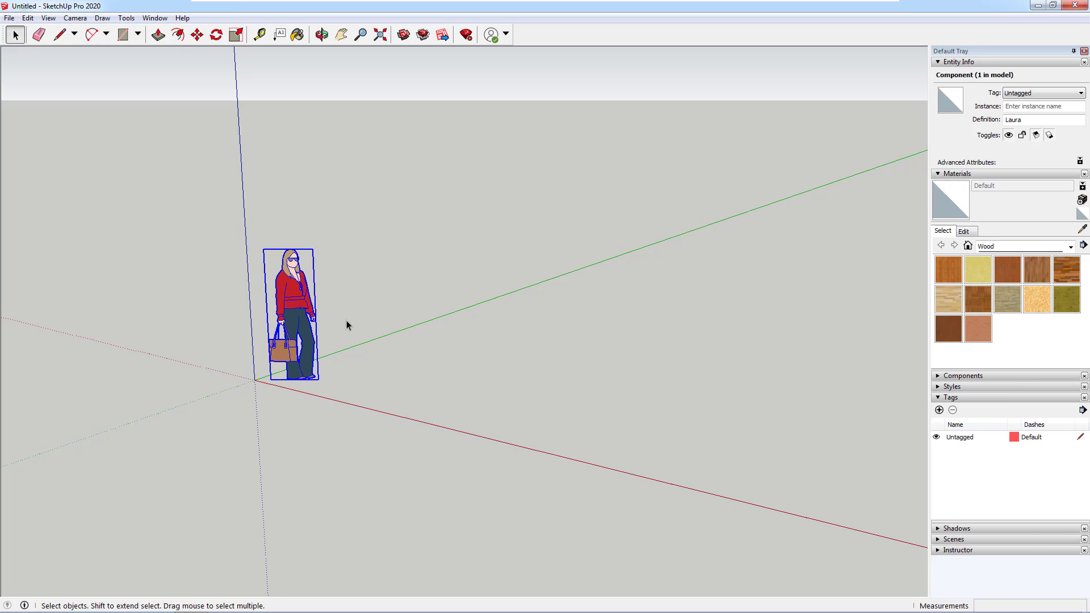
pyautogui.press('Delete')
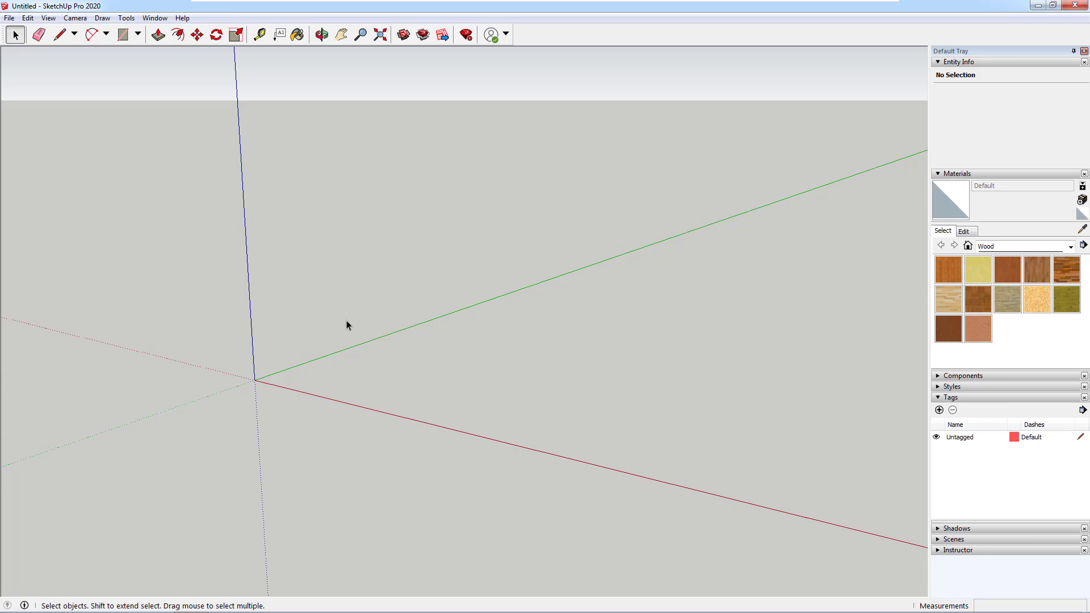
# Add the Views toolbar and move it up near the main toolbar
pyautogui.rightClick(553, 27)
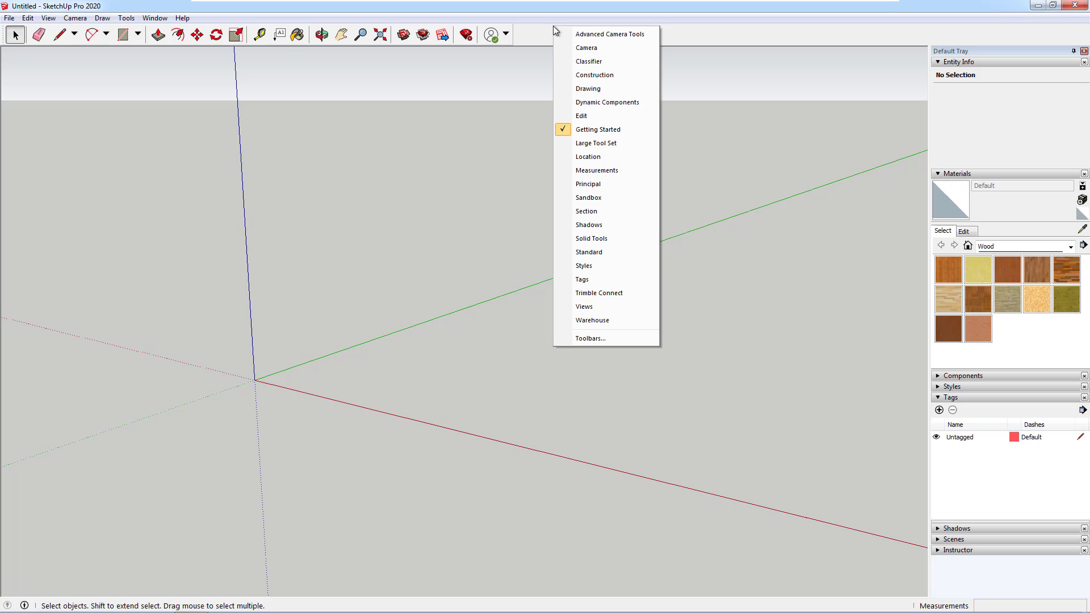
pyautogui.click(594, 308)
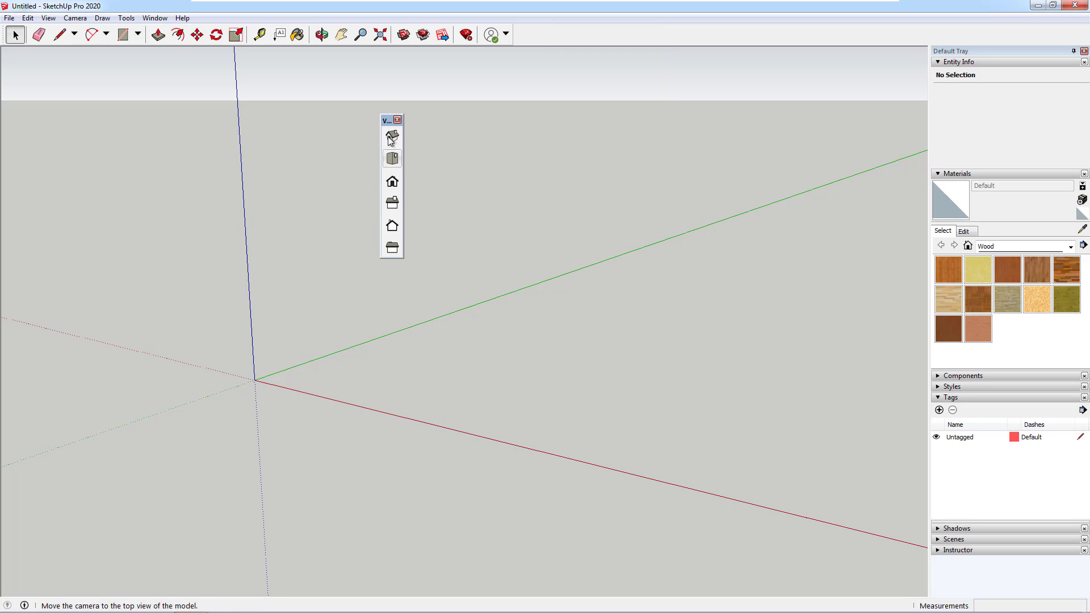
pyautogui.moveTo(389, 116); pyautogui.dragTo(525, 35)
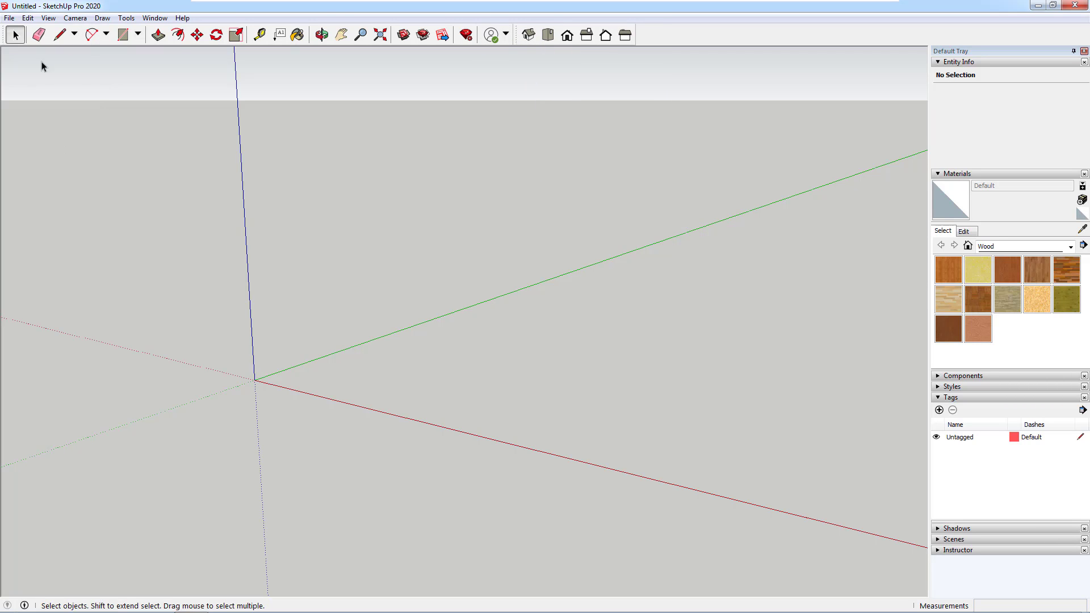
# Enable the Large Tool Set toolbar and dock it vertically on the left
pyautogui.click(46, 18)
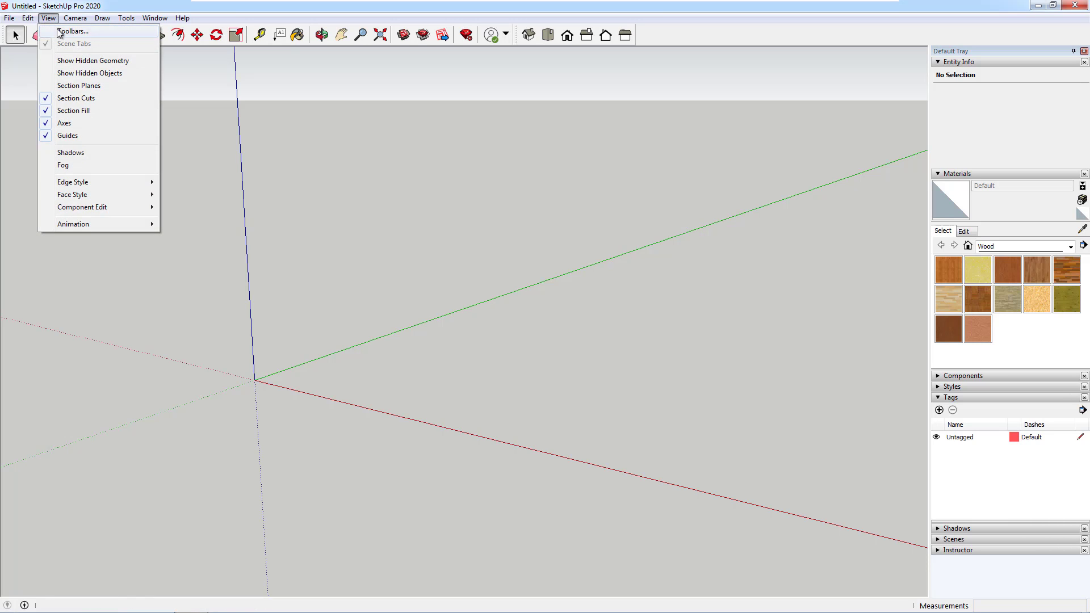
pyautogui.click(60, 34)
pyautogui.click(456, 243)
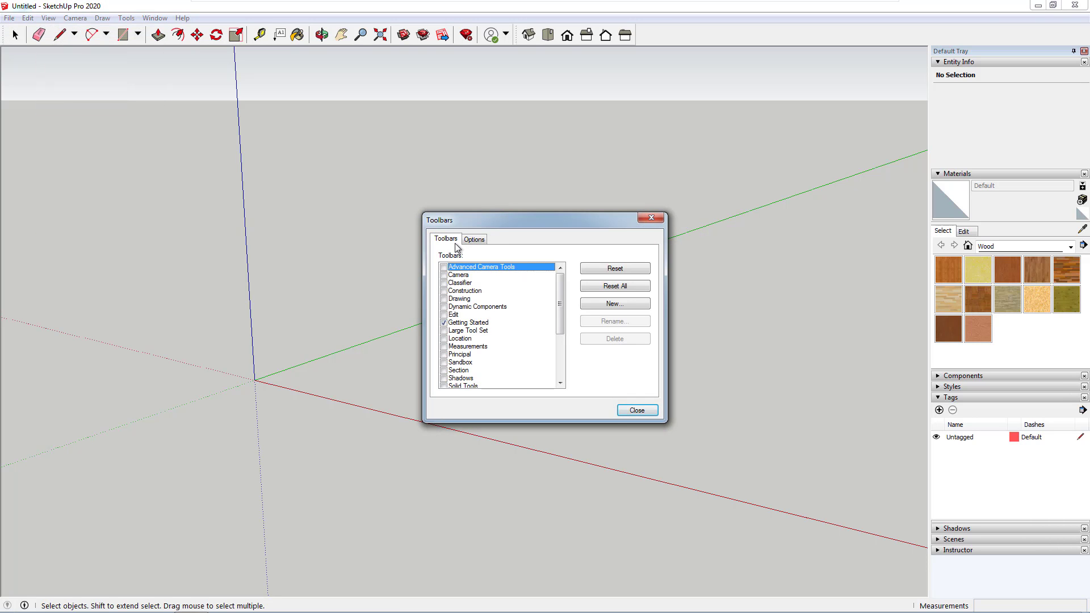
pyautogui.click(444, 331)
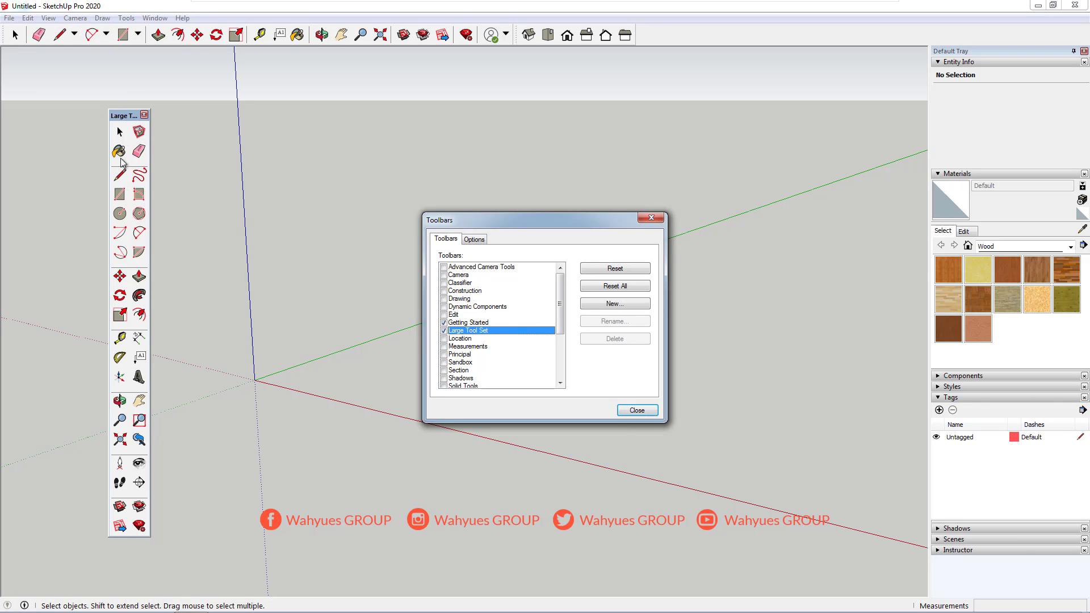
pyautogui.click(638, 411)
pyautogui.moveTo(130, 117); pyautogui.dragTo(3, 32)
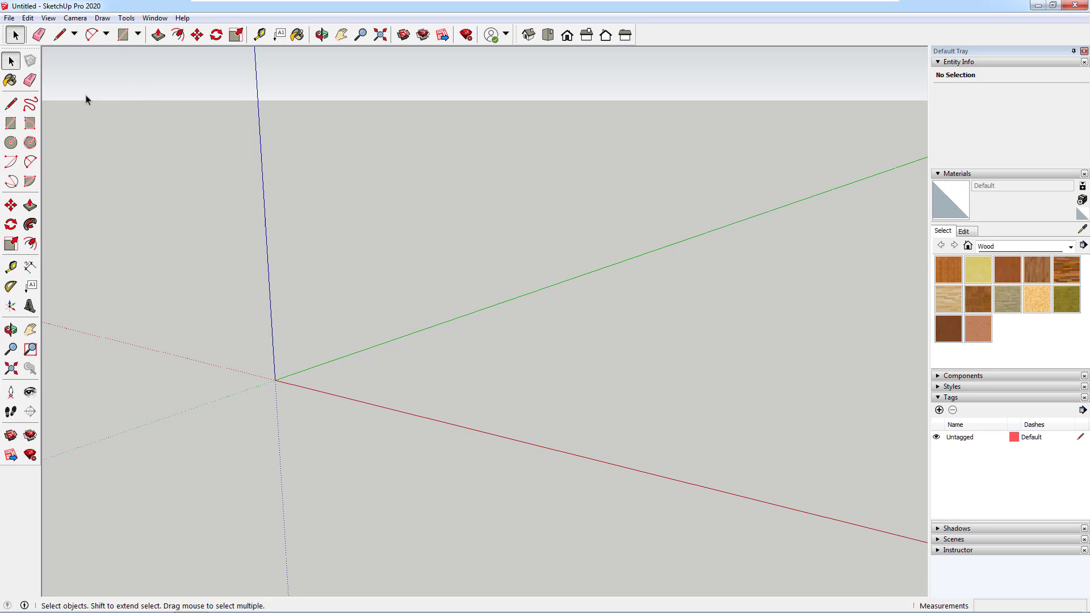
# Turn off Large Icons and group the Views toolbar beside the main tools
pyautogui.click(55, 19)
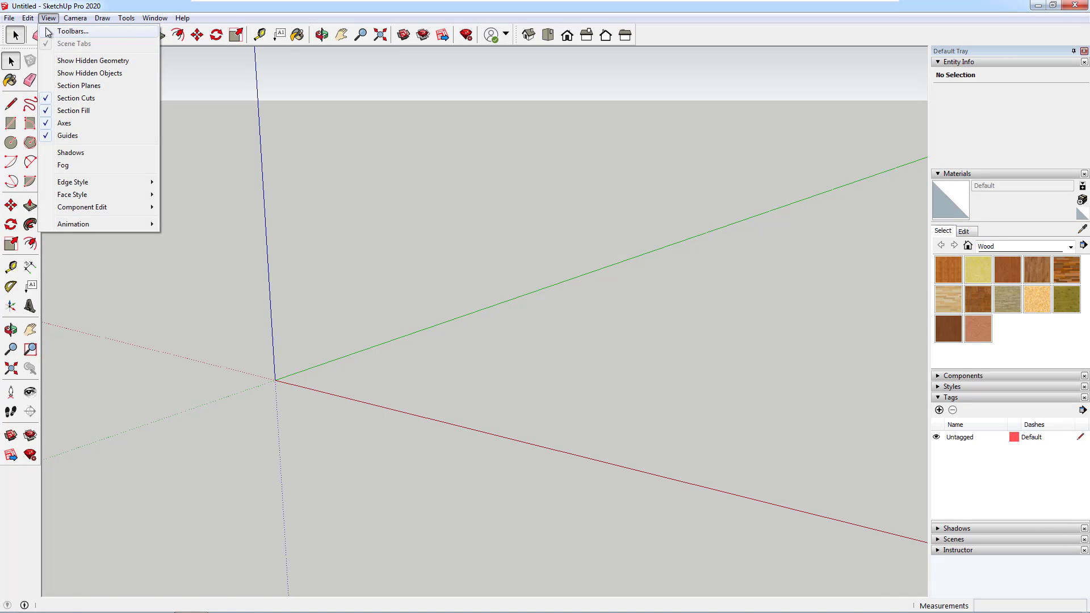
pyautogui.click(73, 31)
pyautogui.click(482, 240)
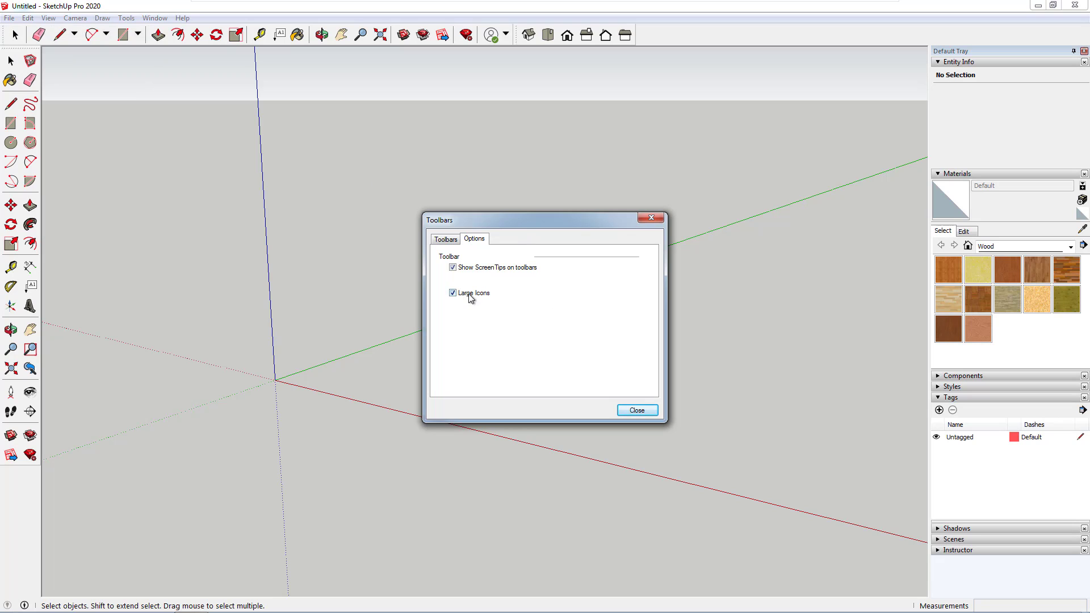
pyautogui.click(470, 294)
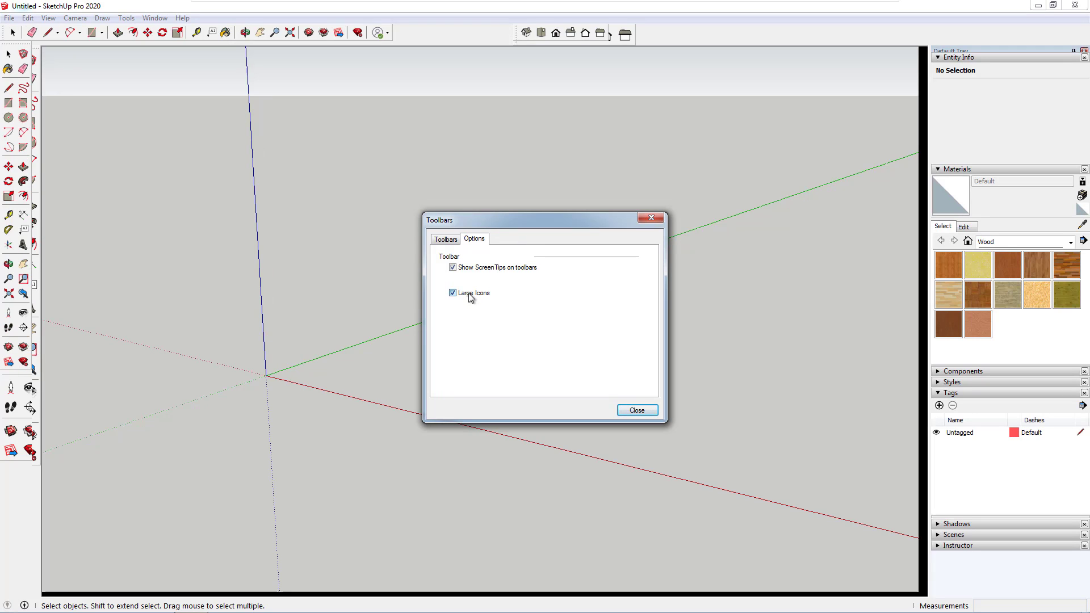
pyautogui.click(633, 409)
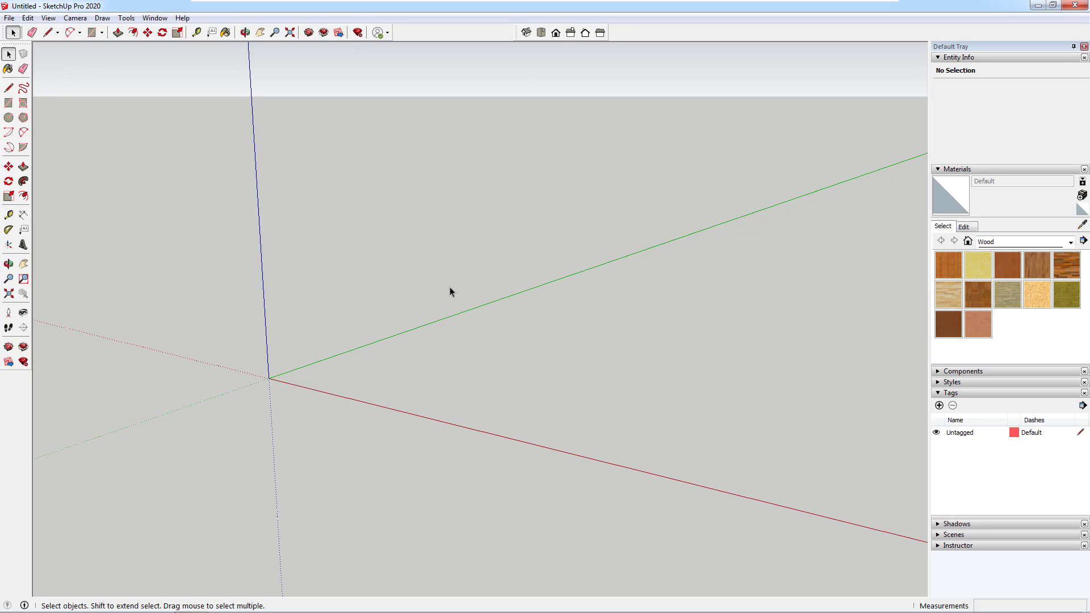
pyautogui.moveTo(521, 32); pyautogui.dragTo(400, 33)
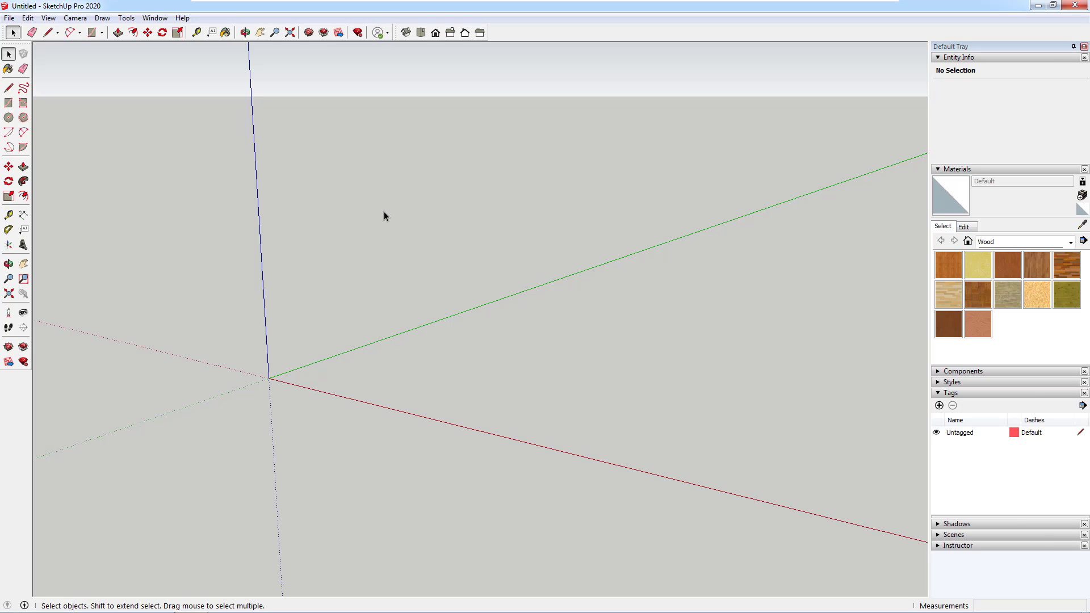
# View the empty model from Top in Parallel Projection, framing the origin lower-left
pyautogui.click(420, 33)
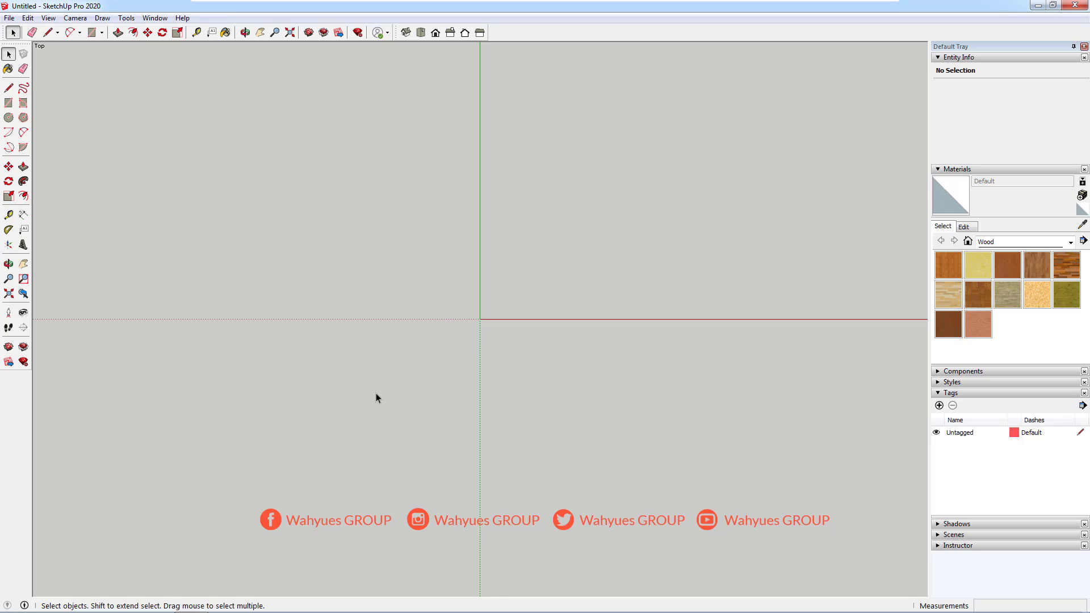
pyautogui.moveTo(375, 397); pyautogui.dragTo(398, 194, button='middle')
pyautogui.moveTo(376, 291); pyautogui.dragTo(310, 356, button='middle')
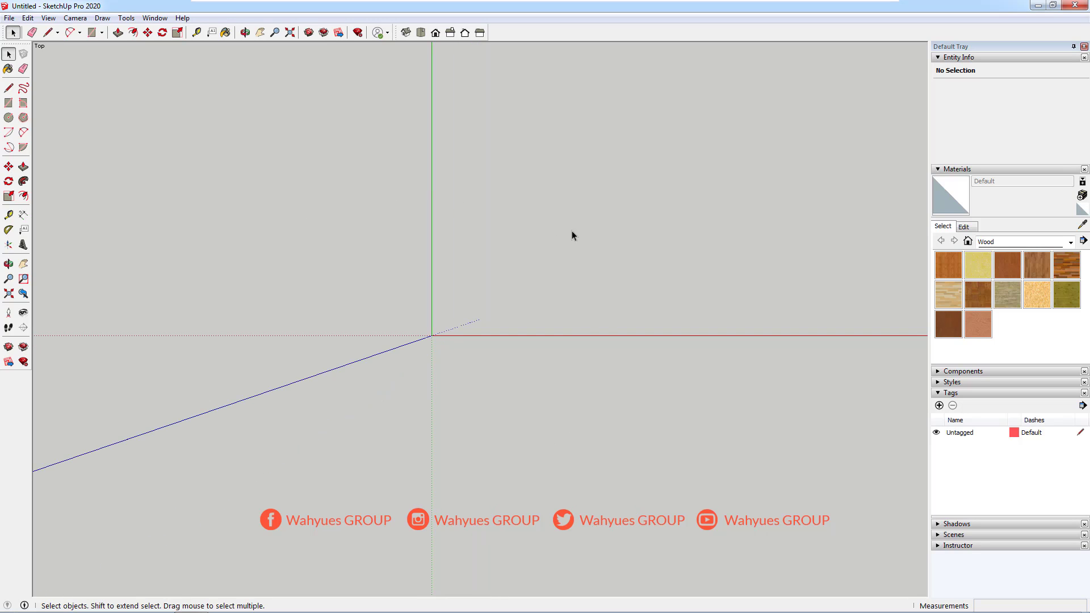
pyautogui.click(71, 21)
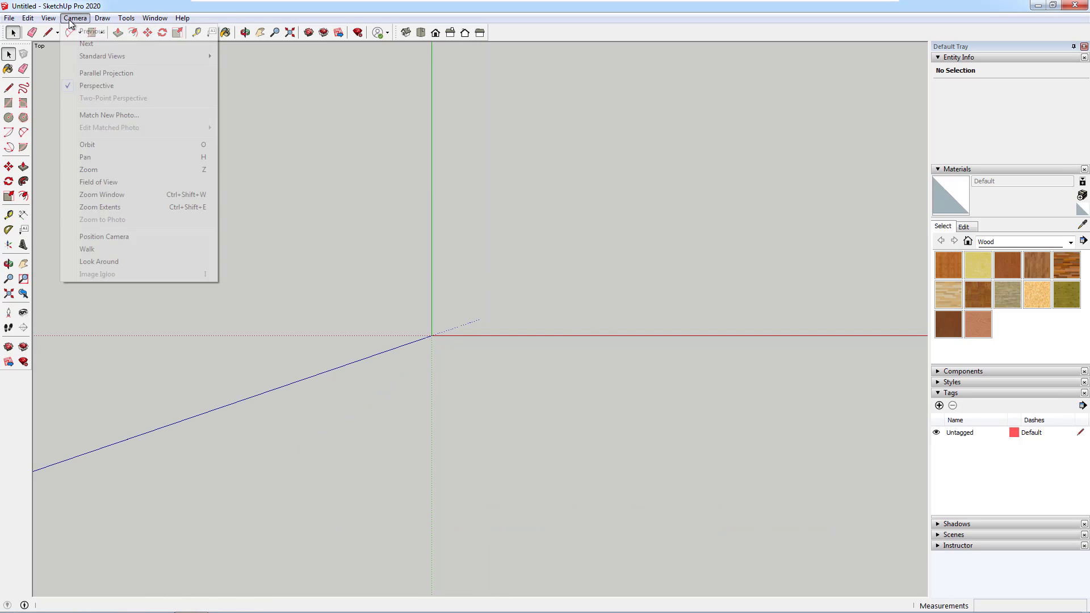
pyautogui.click(112, 75)
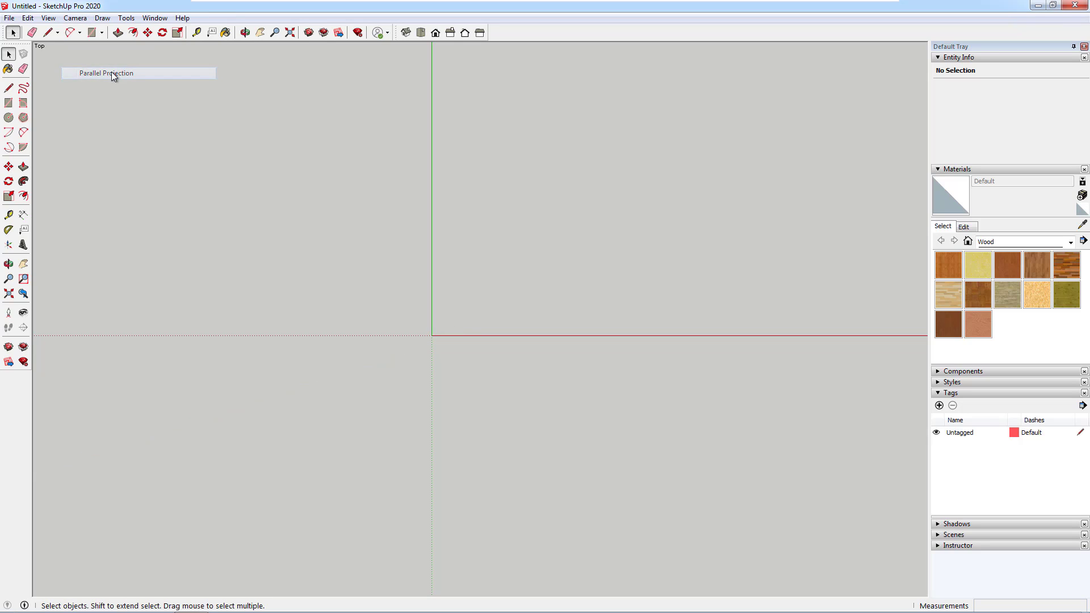
pyautogui.moveTo(455, 442)
pyautogui.keyDown('shift'); pyautogui.mouseDown(button='middle')
pyautogui.moveTo(454, 345)
pyautogui.moveTo(553, 360)
pyautogui.moveTo(472, 400)
pyautogui.mouseUp(button='middle'); pyautogui.keyUp('shift')
pyautogui.scroll(1, 473, 401)
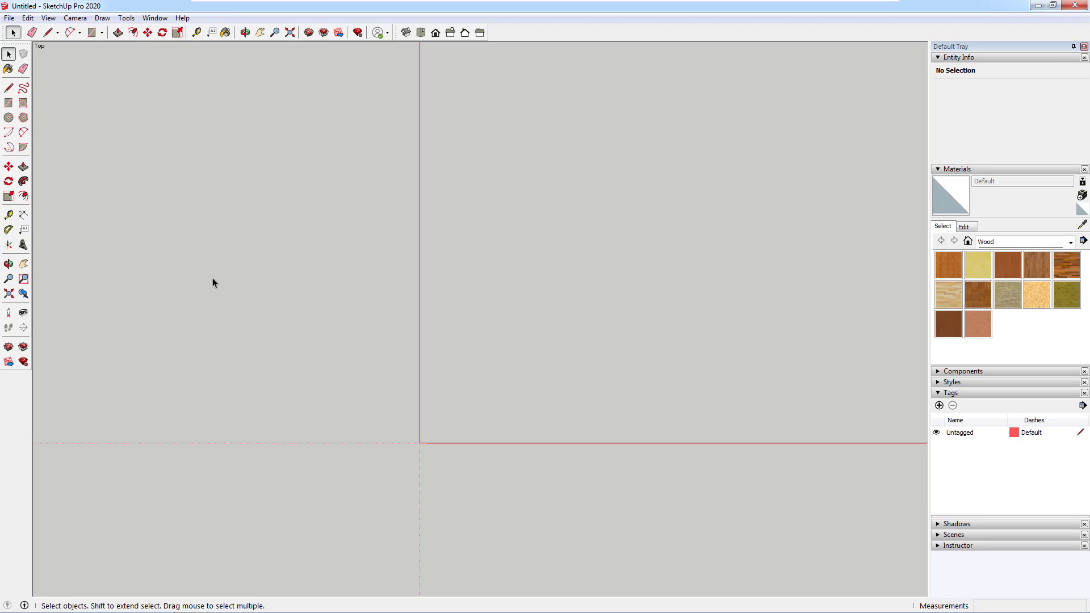
# Pull Tape Measure guides off the green axis and 2060 mm from the red axis
pyautogui.click(10, 215)
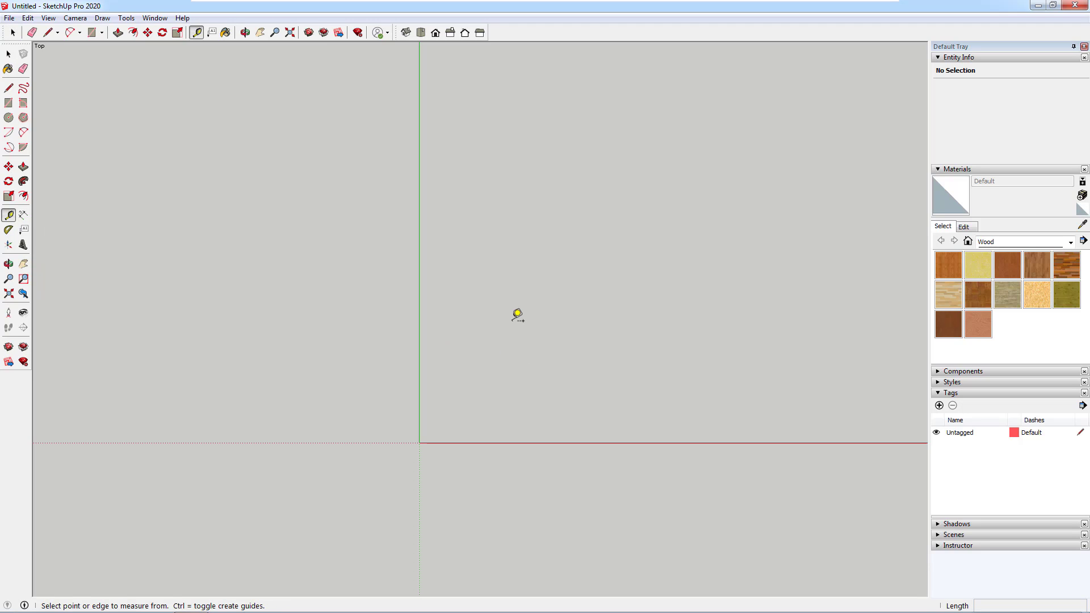
pyautogui.click(419, 303)
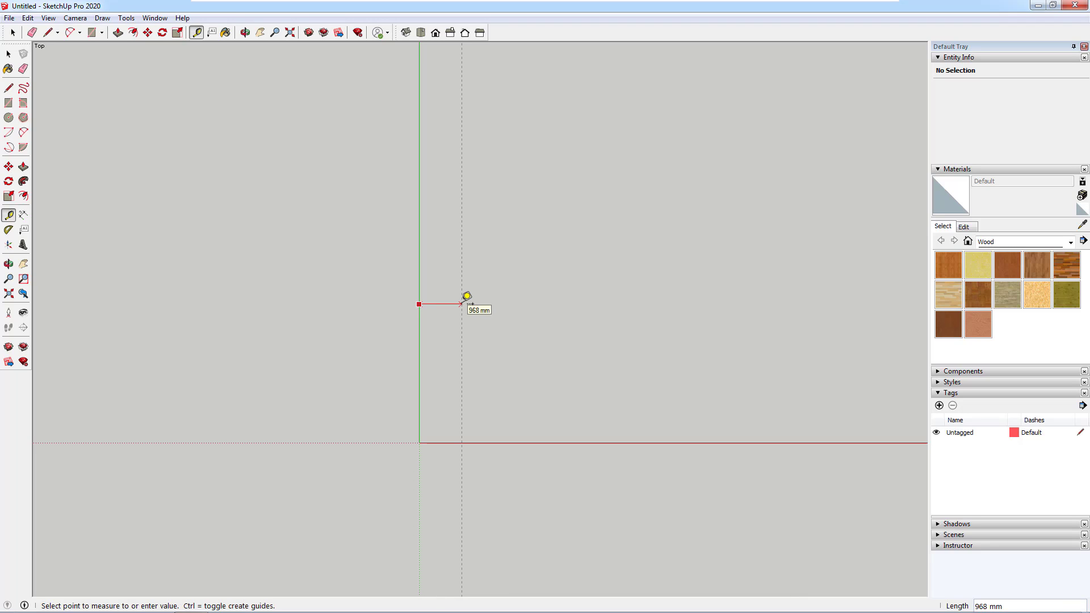
pyautogui.write('50')
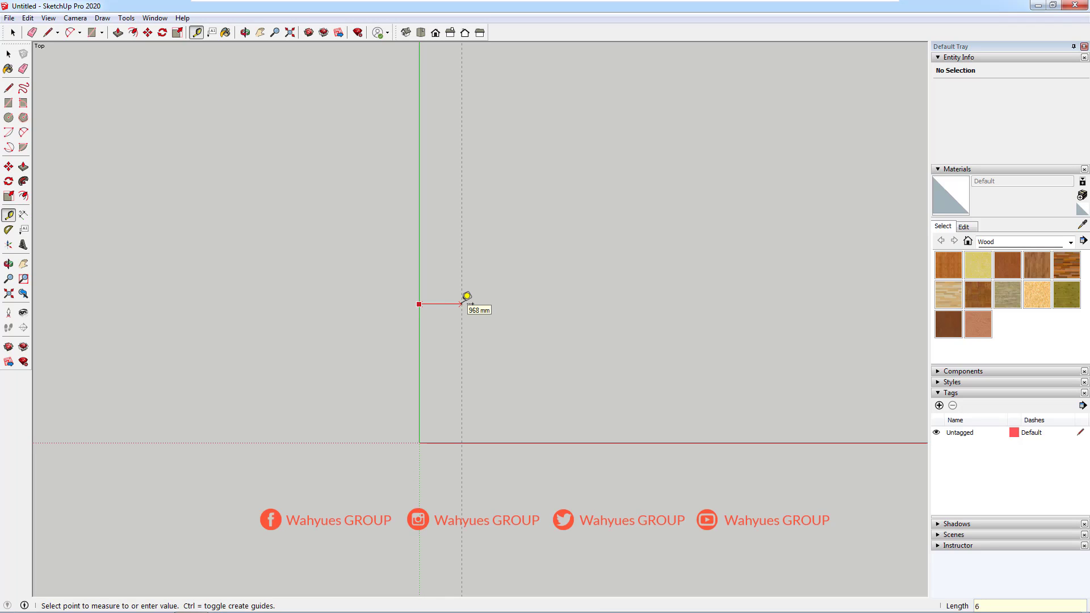
pyautogui.press('Return')
pyautogui.scroll(2, 620, 360)
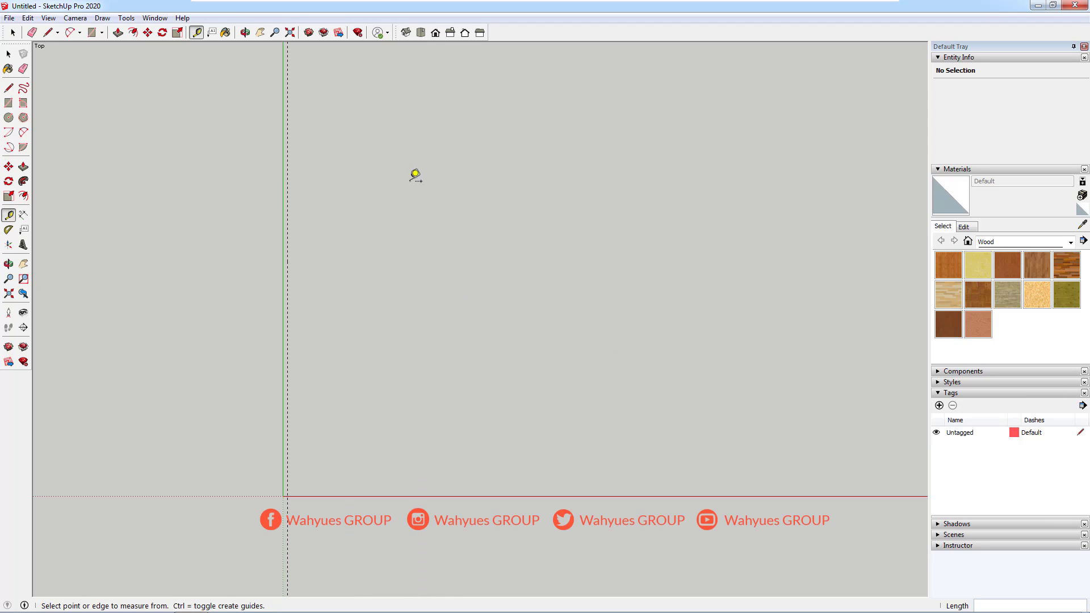
pyautogui.click(365, 494)
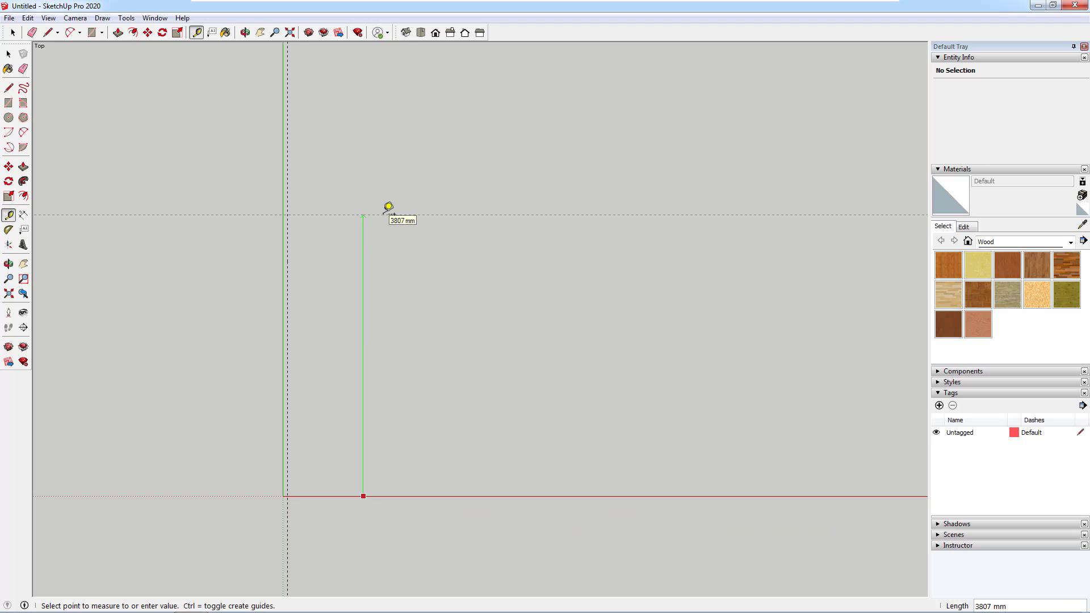
pyautogui.write('2')
pyautogui.write('2')
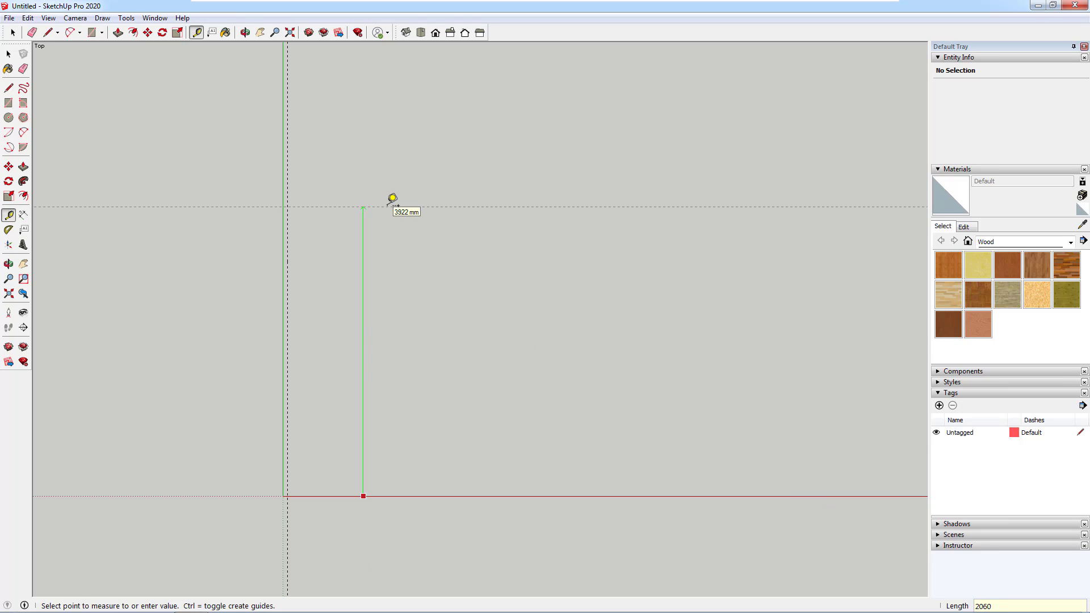
pyautogui.press('Return')
pyautogui.scroll(2, 365, 466)
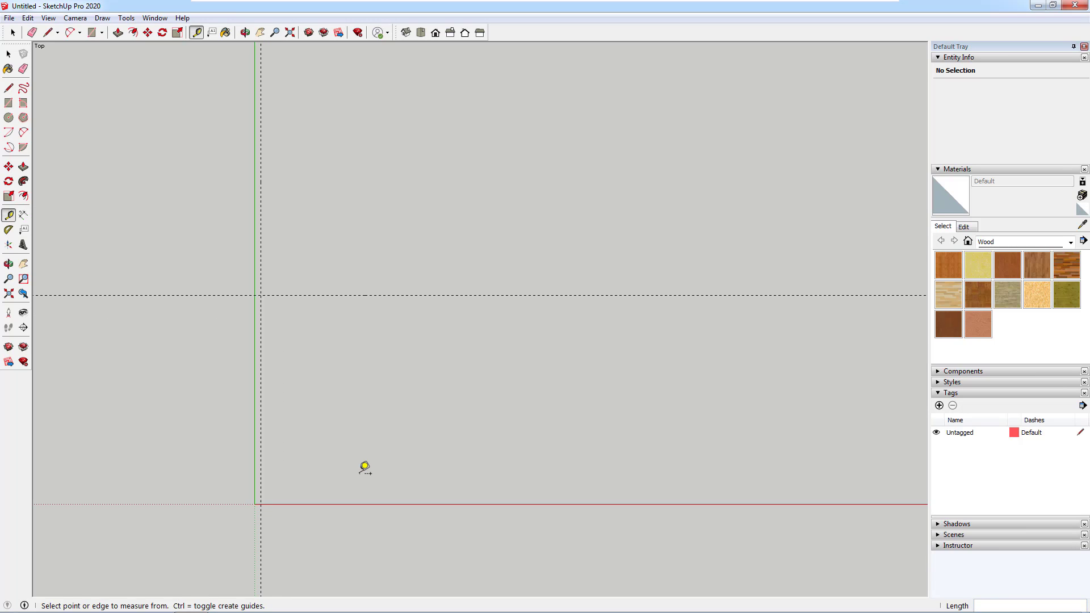
# Set Model Info units to decimal millimetres and close the dialog
pyautogui.click(155, 17)
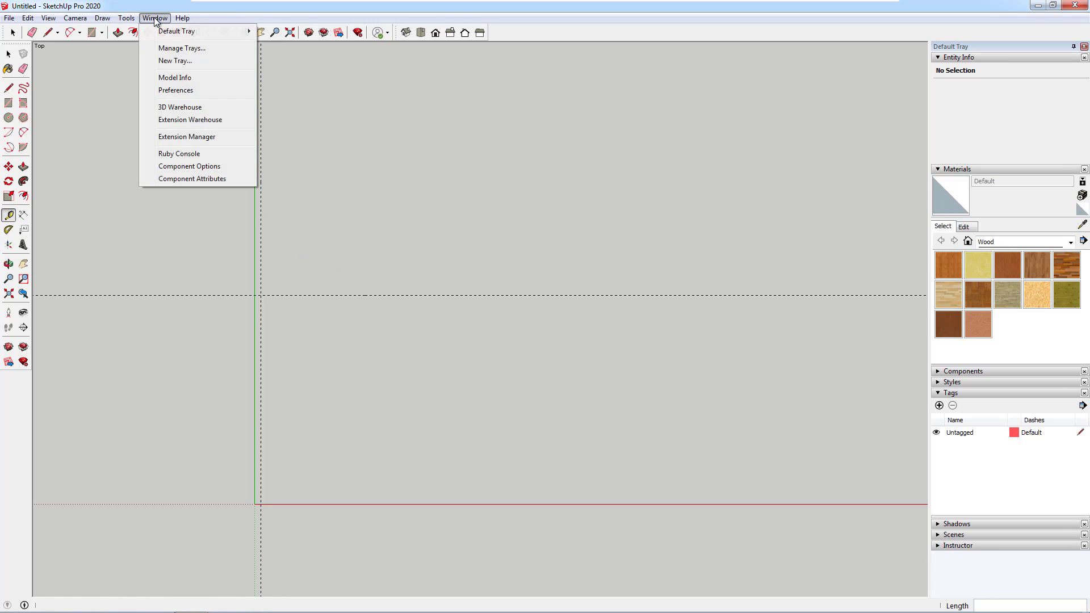
pyautogui.click(208, 79)
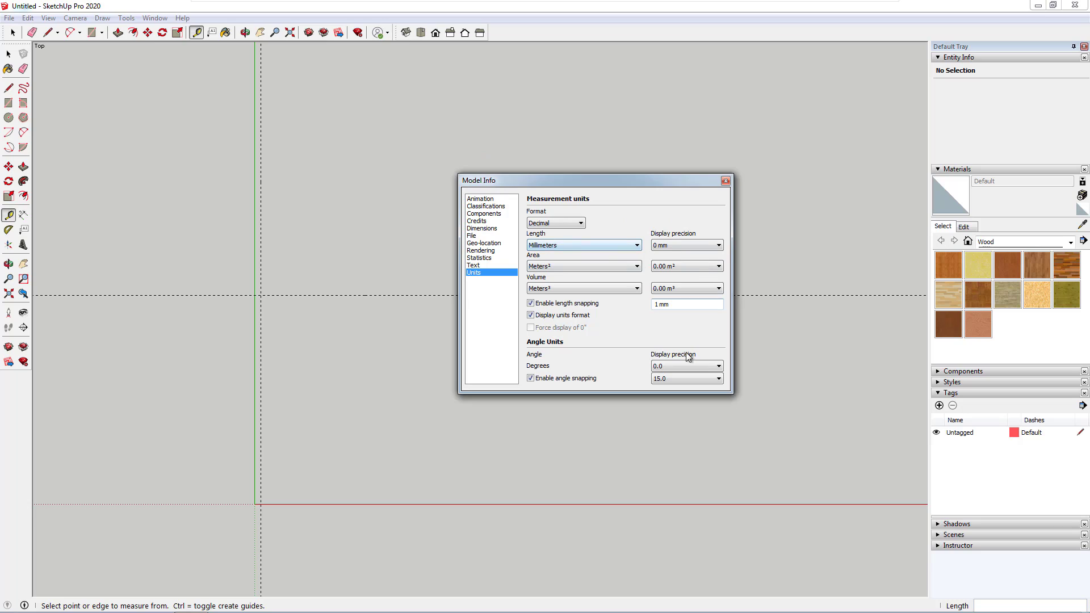
pyautogui.click(725, 181)
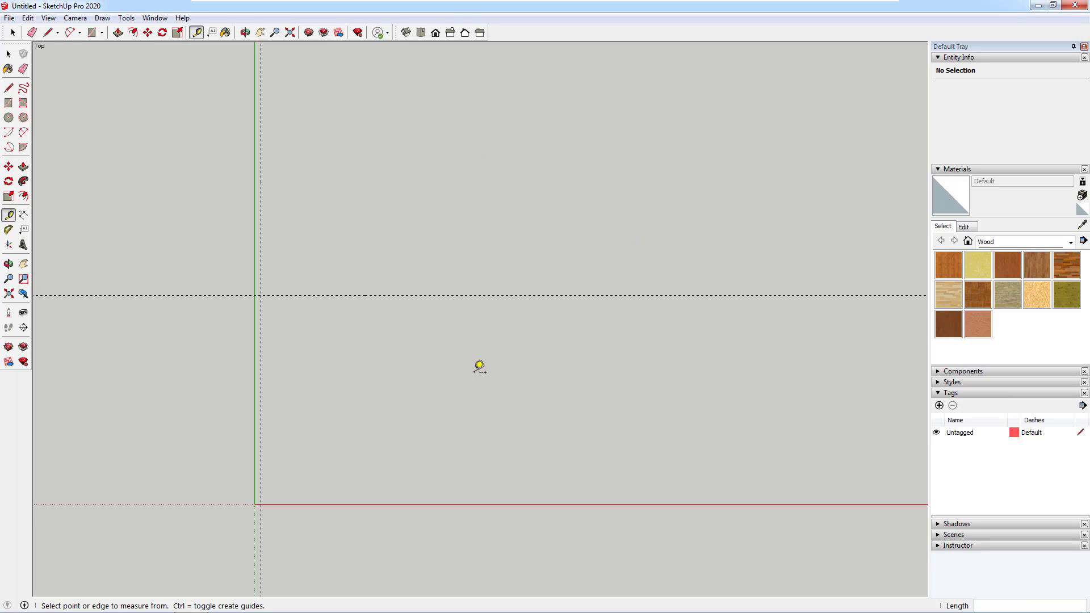
# Add vertical guides 600 mm and 700 mm from the left guide, then one 50 mm further
pyautogui.click(260, 337)
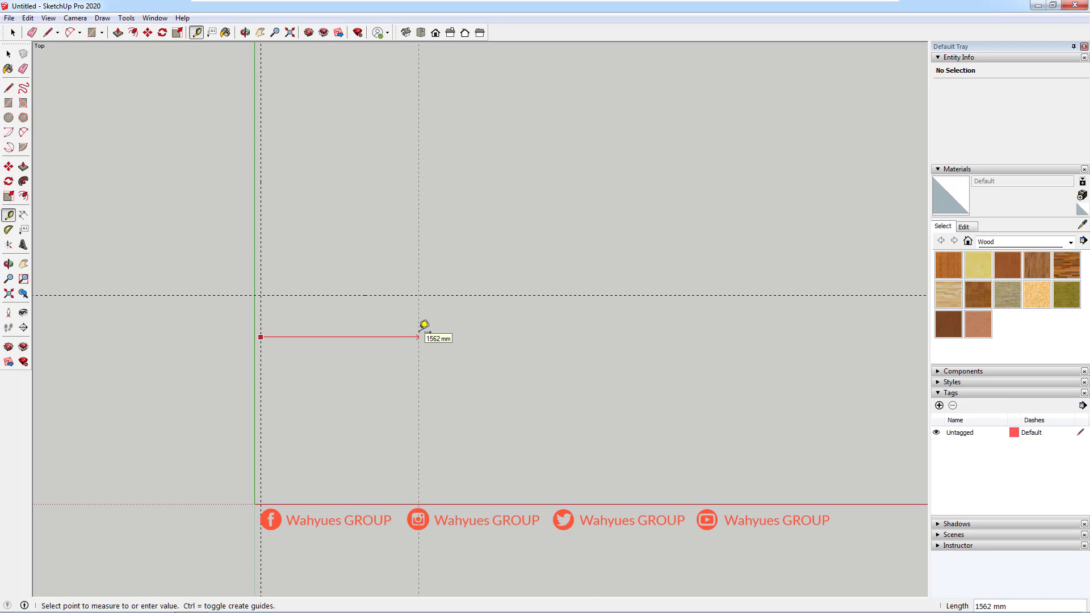
pyautogui.write('600')
pyautogui.press('Return')
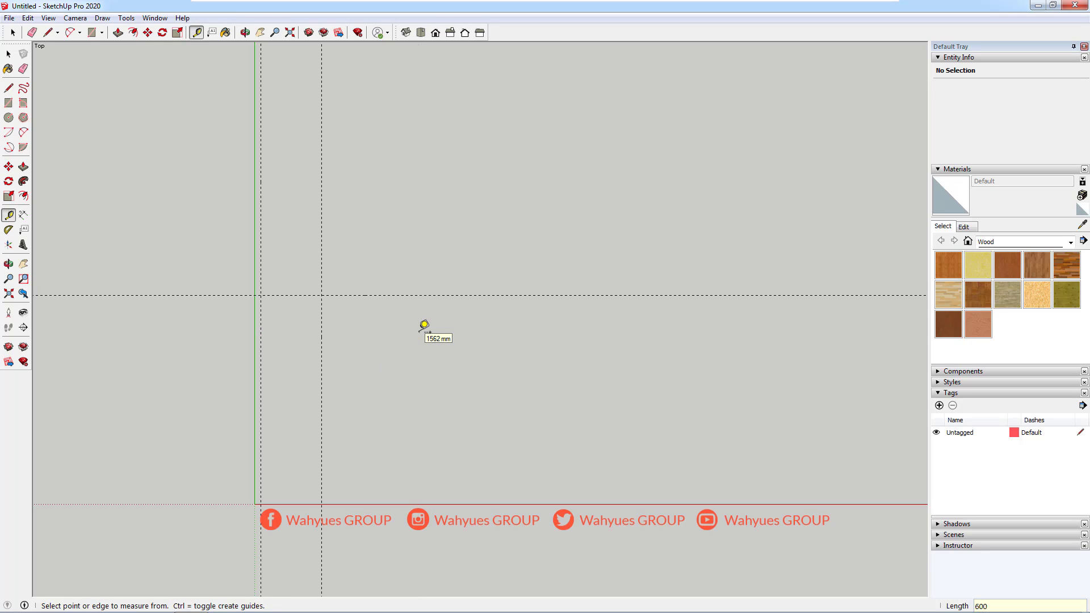
pyautogui.click(322, 330)
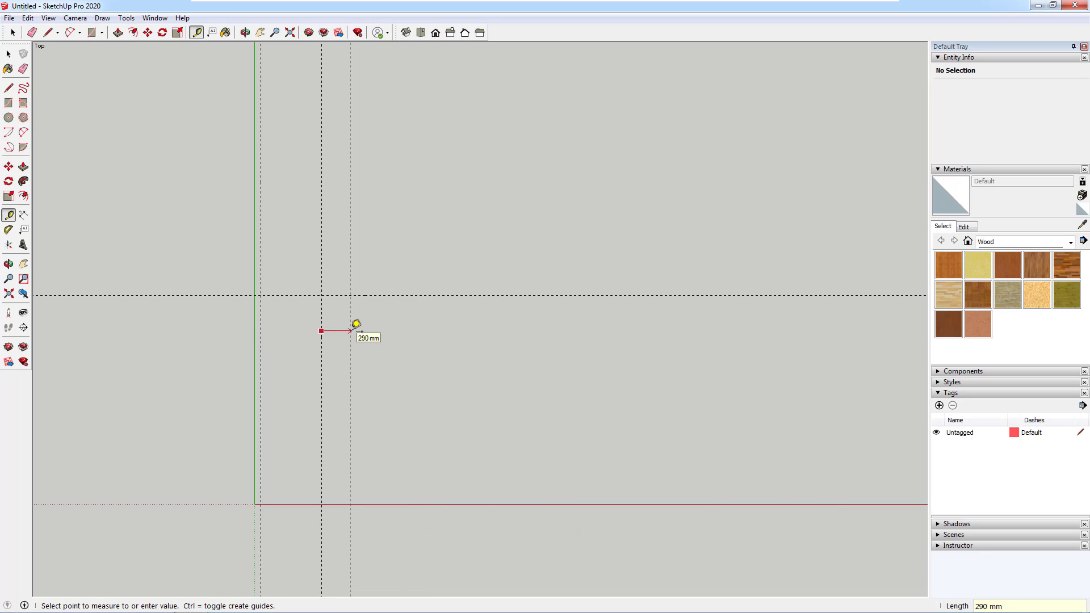
pyautogui.press('Escape')
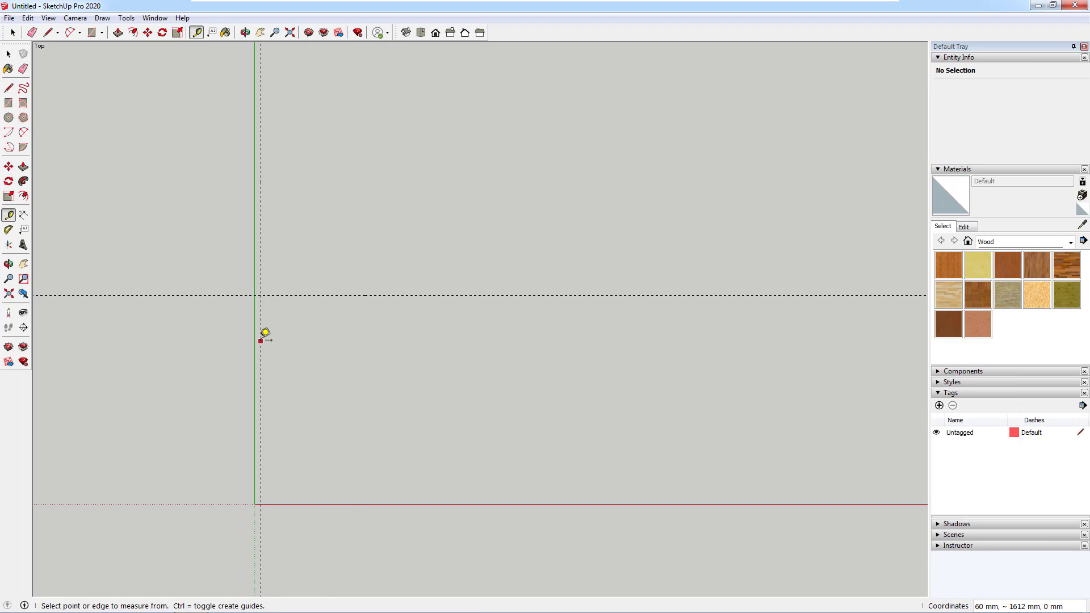
pyautogui.click(260, 340)
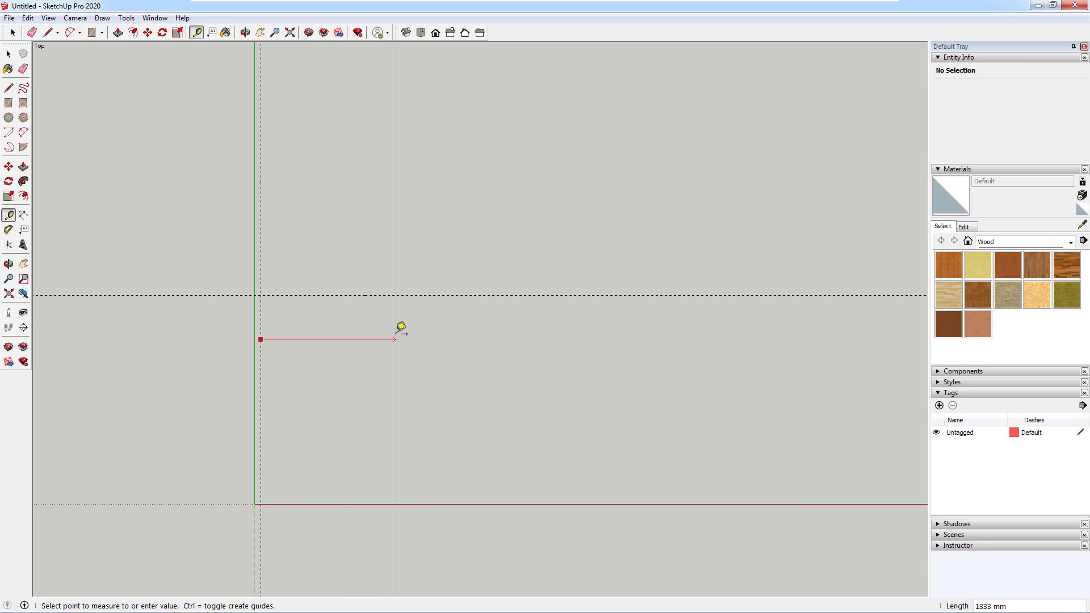
pyautogui.write('760')
pyautogui.press('Return')
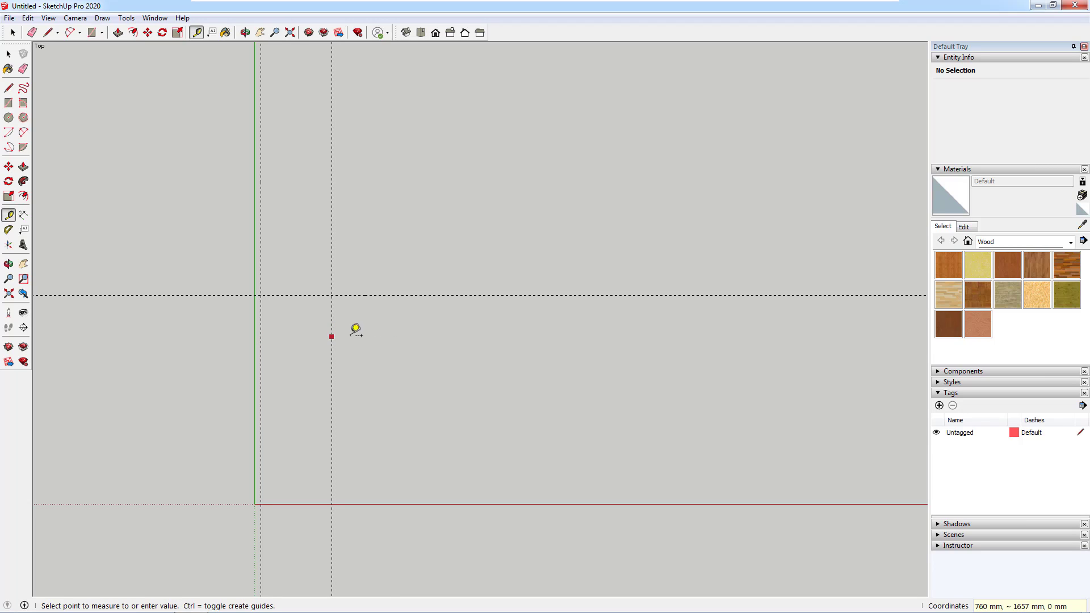
pyautogui.write('50')
pyautogui.press('Return')
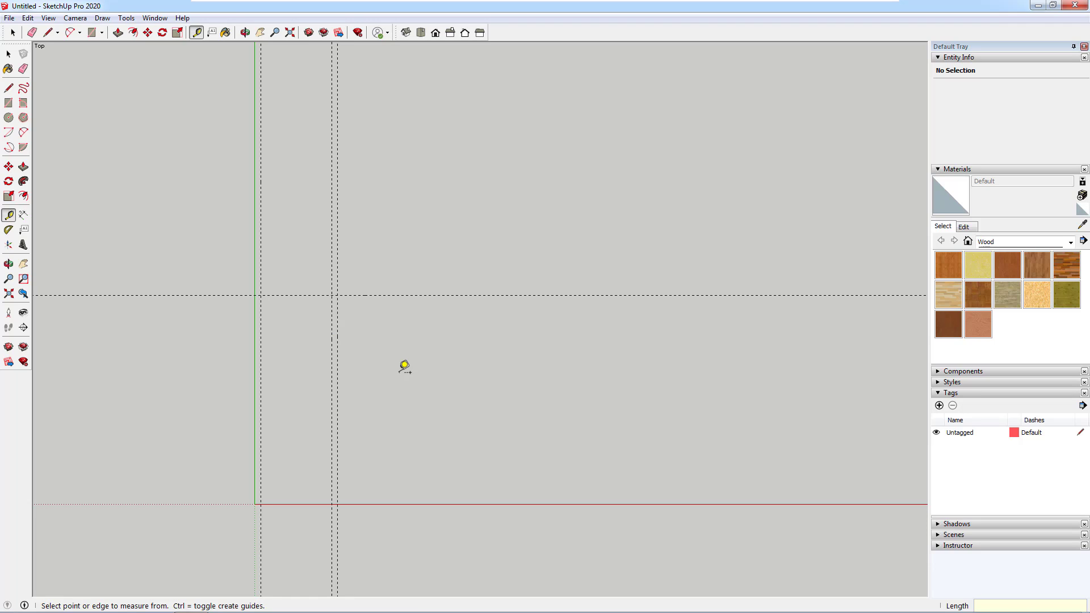
# Add horizontal guides 50 mm below the top guide, 300 mm above the red axis, then 60 mm higher
pyautogui.click(294, 295)
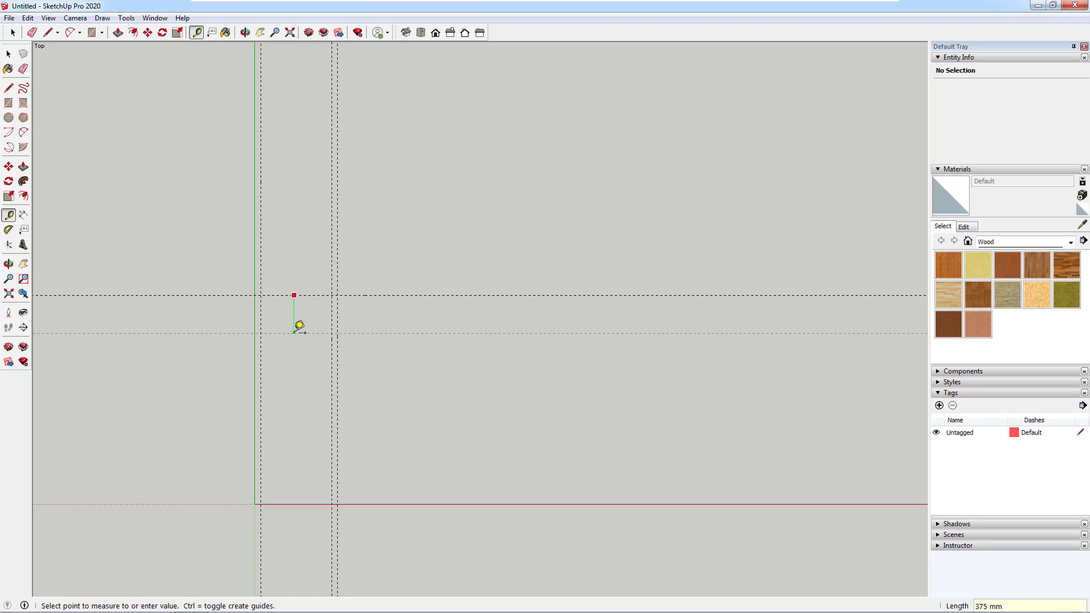
pyautogui.write('50')
pyautogui.press('Return')
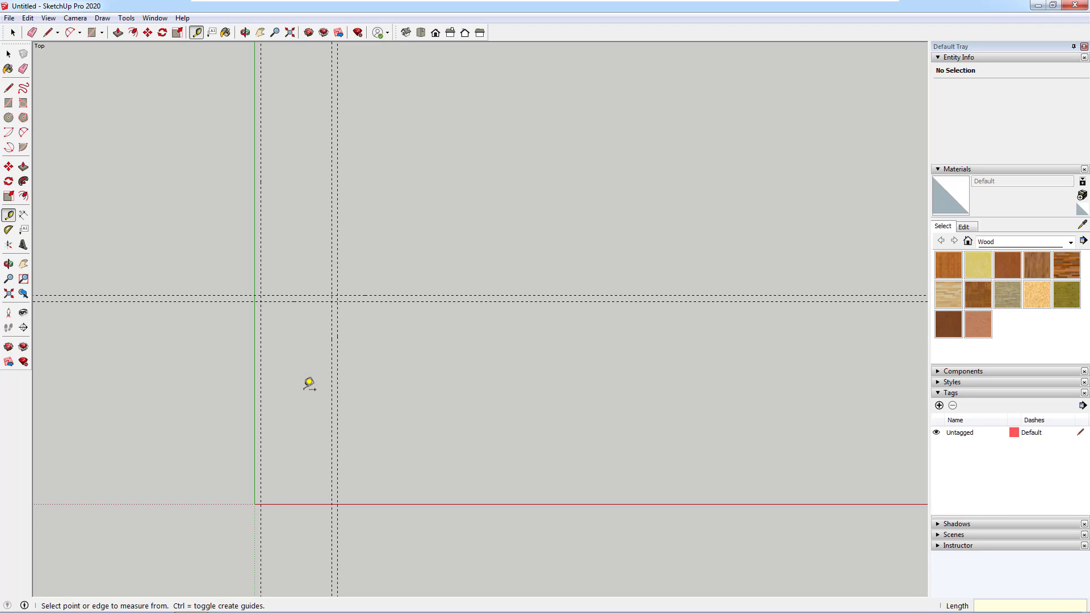
pyautogui.click(292, 504)
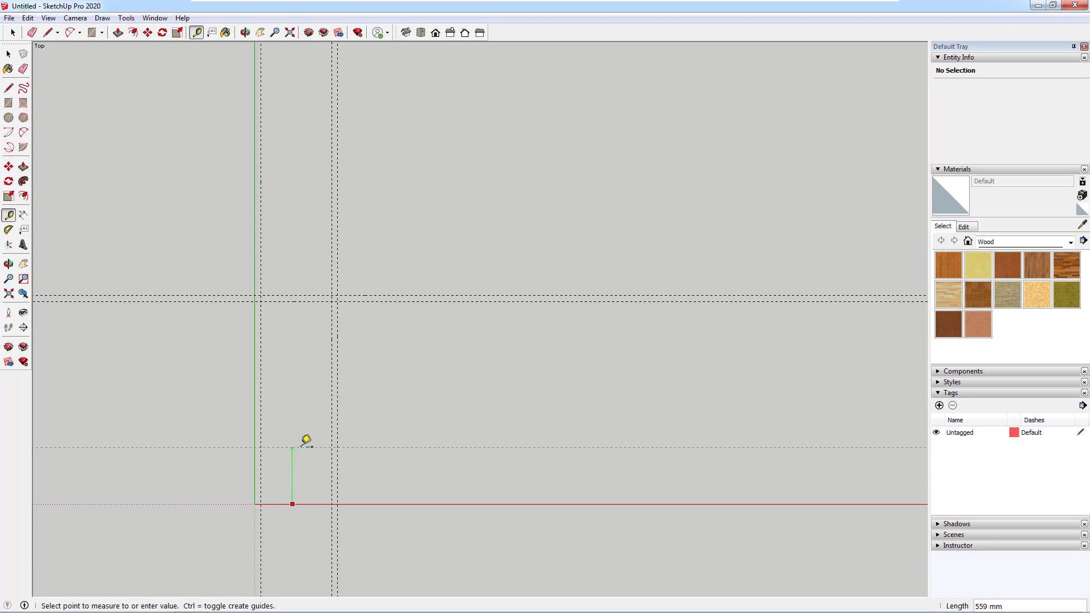
pyautogui.write('300')
pyautogui.press('Return')
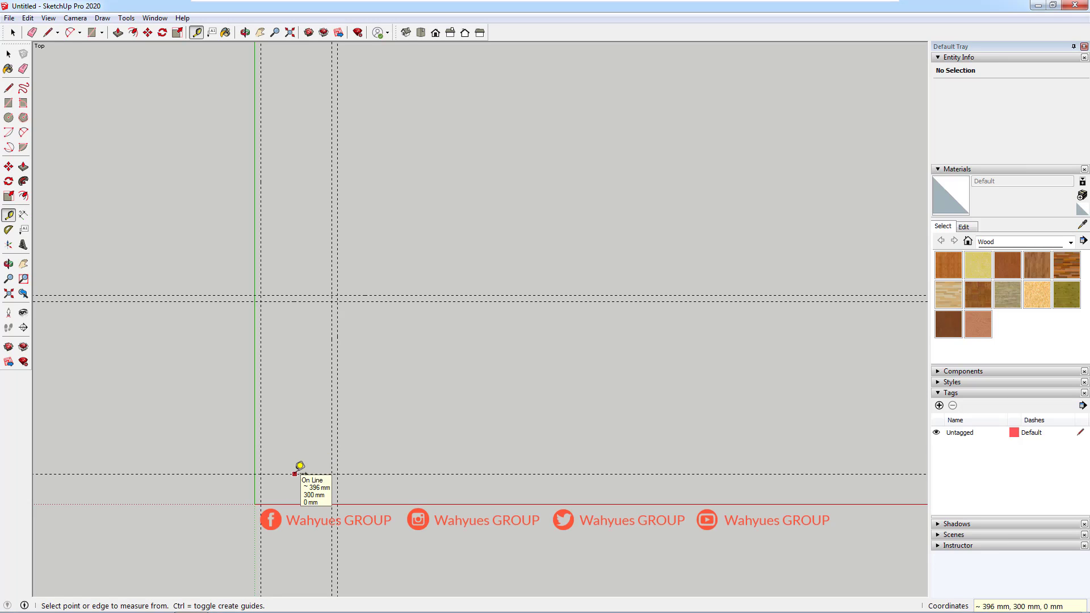
pyautogui.click(295, 474)
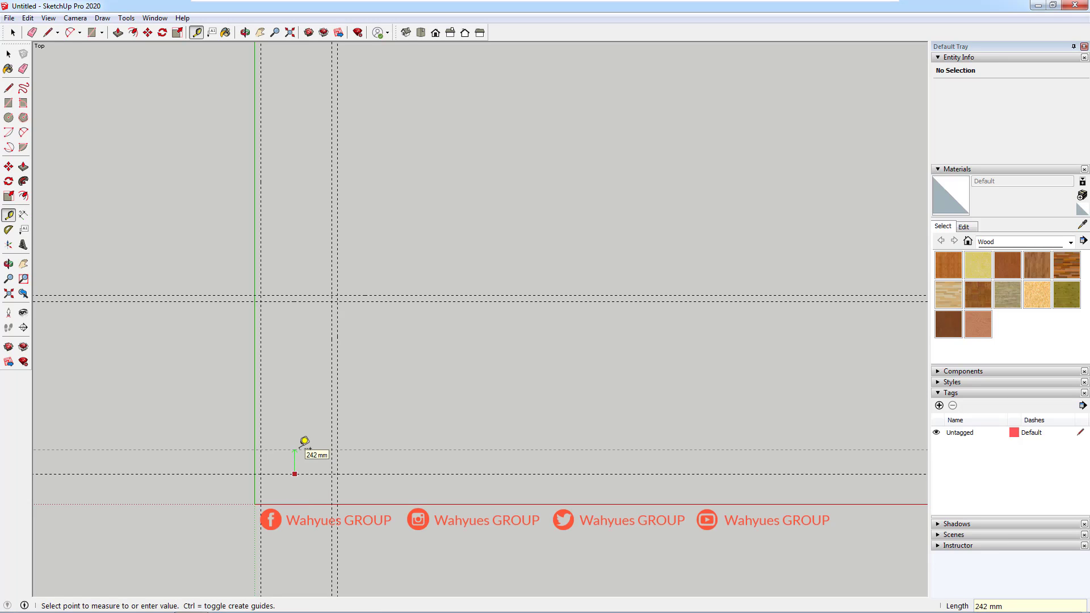
pyautogui.write('60')
pyautogui.press('Return')
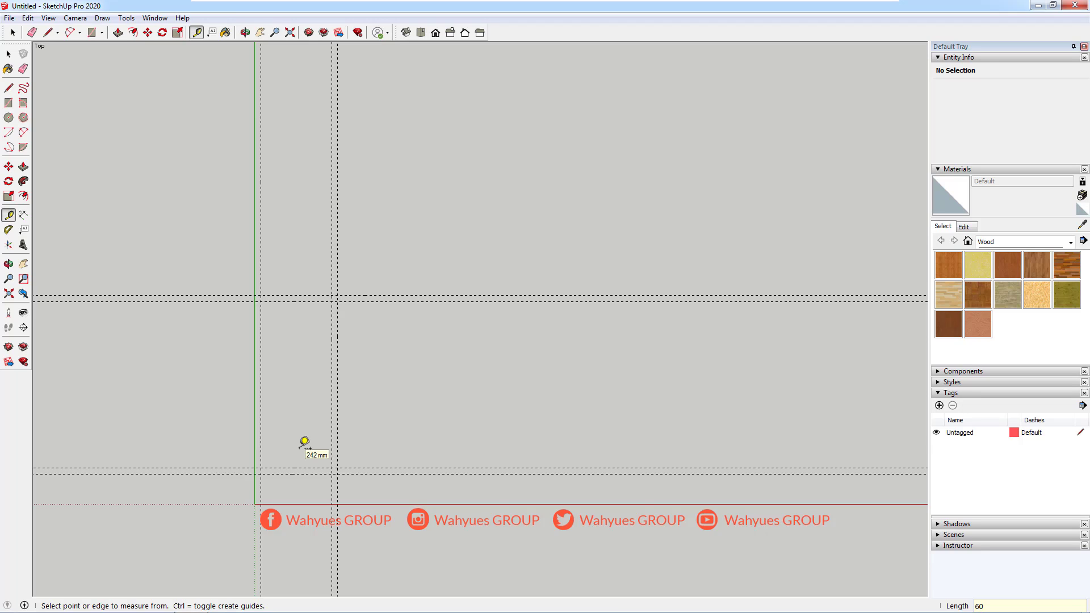
pyautogui.scroll(2, 304, 441)
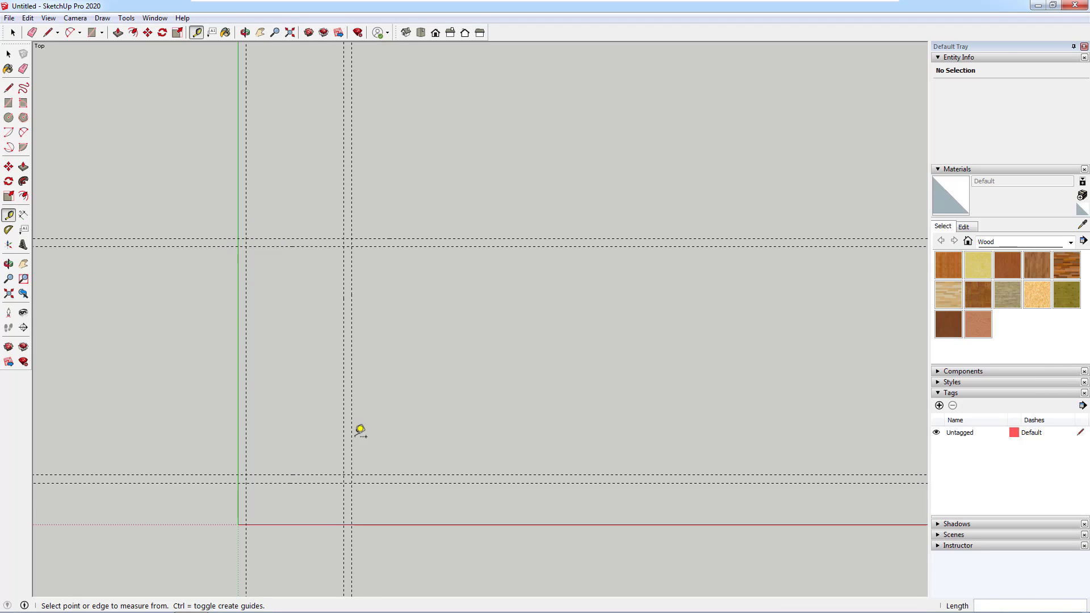
pyautogui.scroll(1, 263, 356)
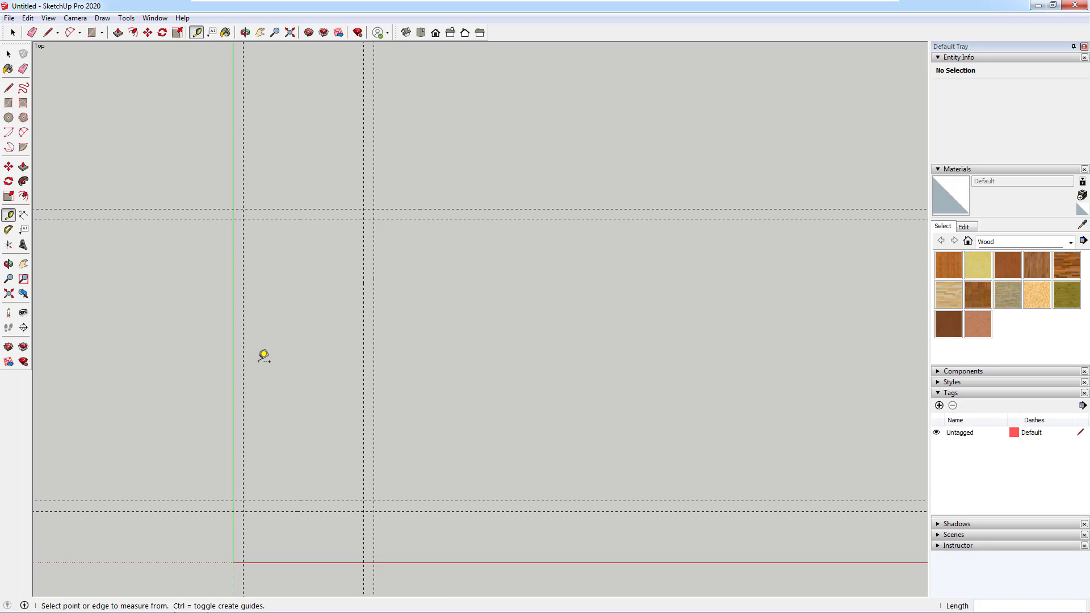
pyautogui.click(13, 105)
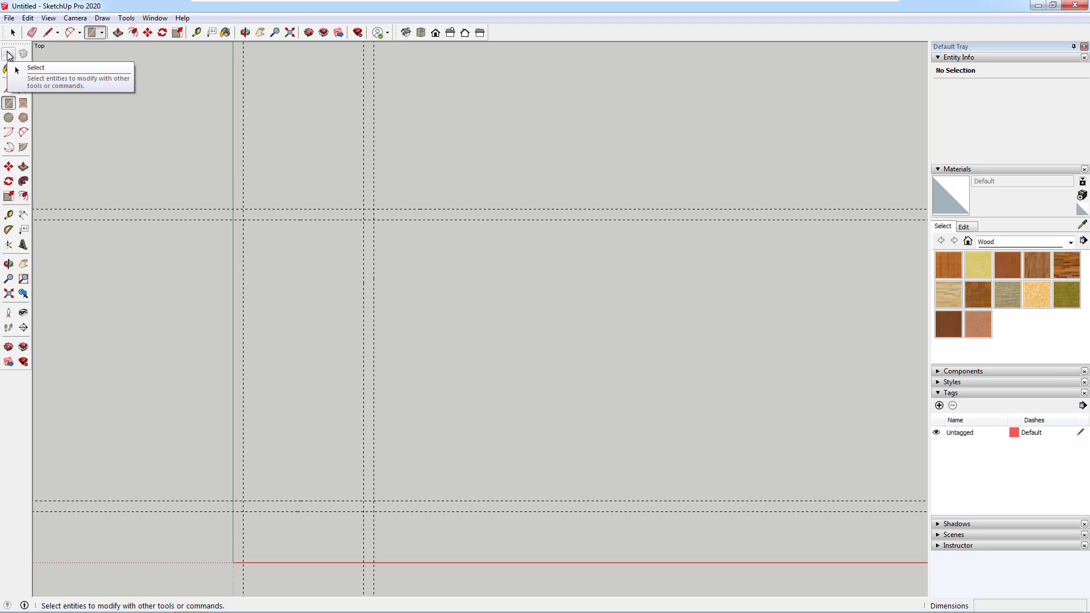
pyautogui.click(9, 55)
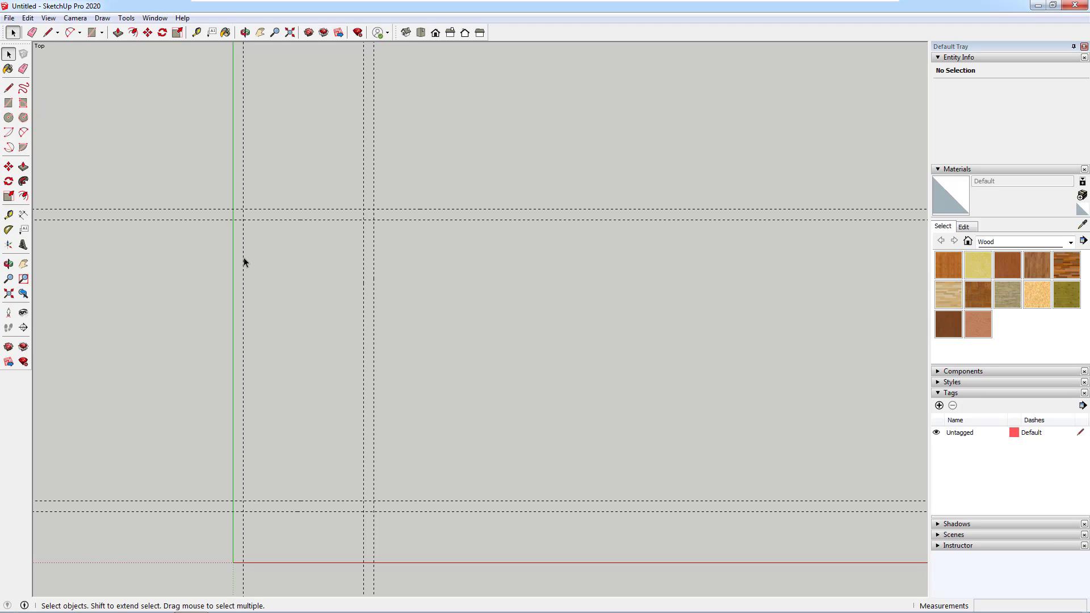
pyautogui.click(9, 215)
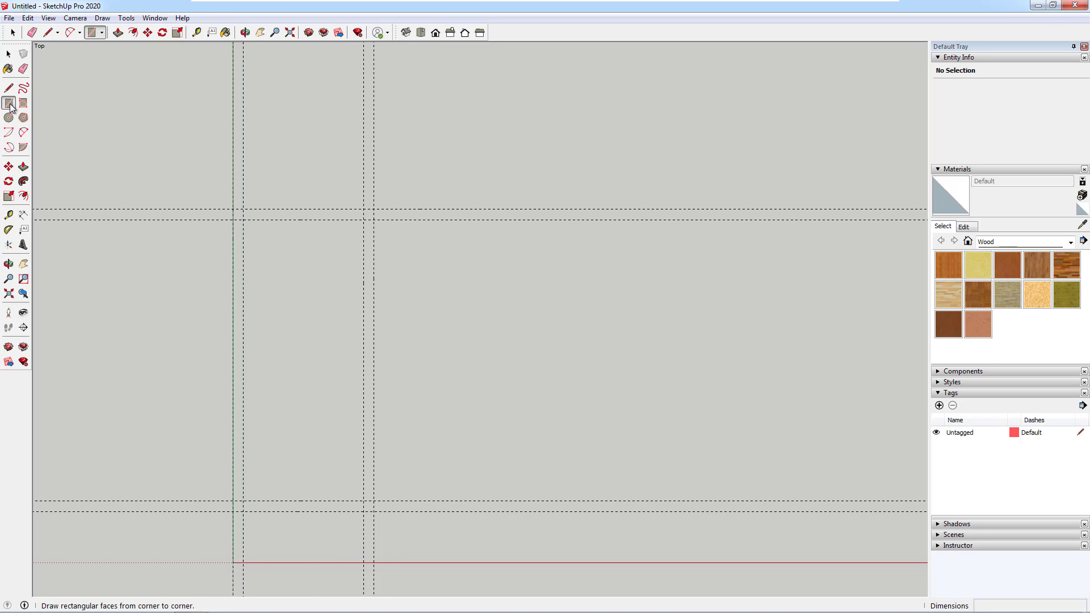
# Draw an 820 × 1760 mm outer rectangle and an inner rectangle on the guide intersections
pyautogui.click(233, 208)
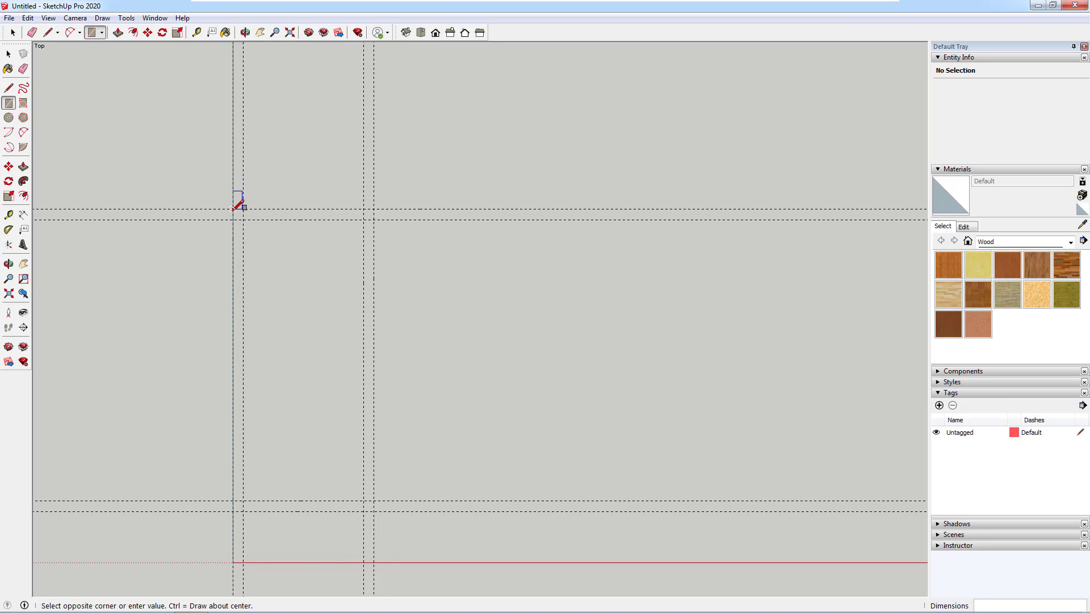
pyautogui.click(374, 511)
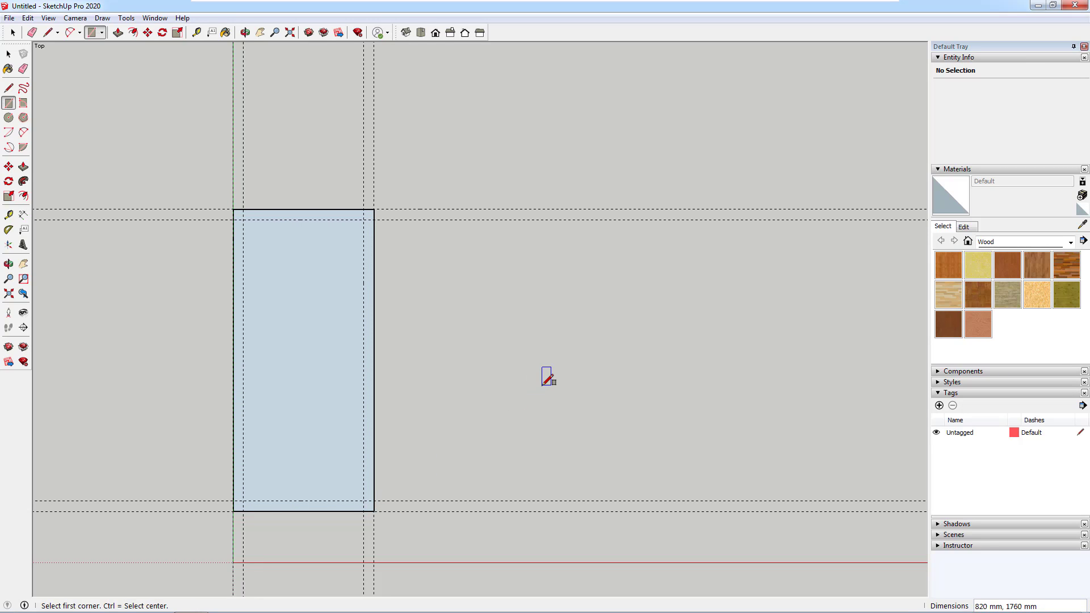
pyautogui.click(243, 219)
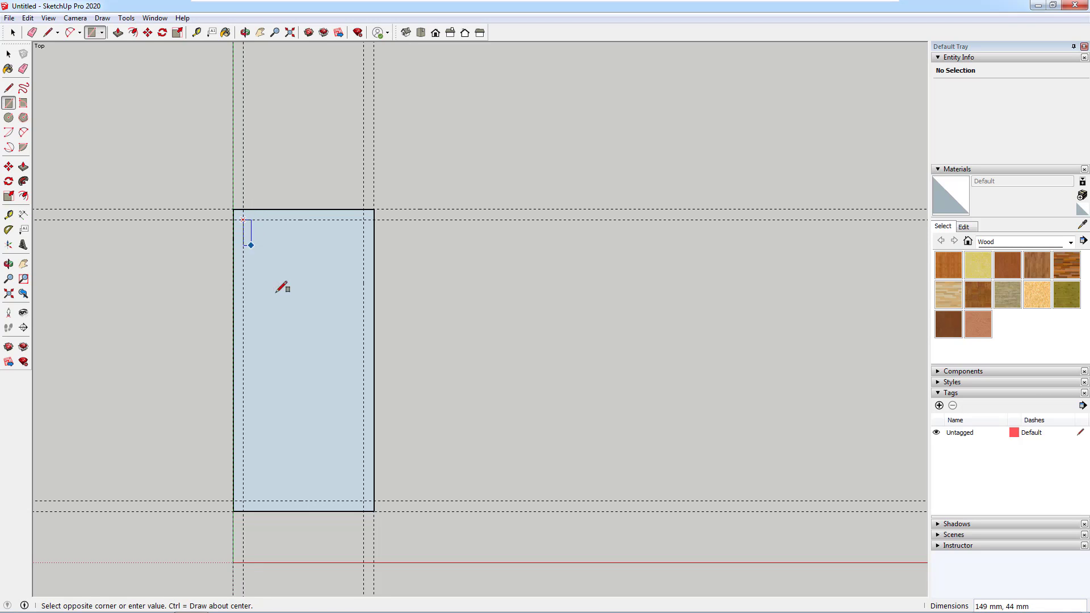
pyautogui.click(363, 501)
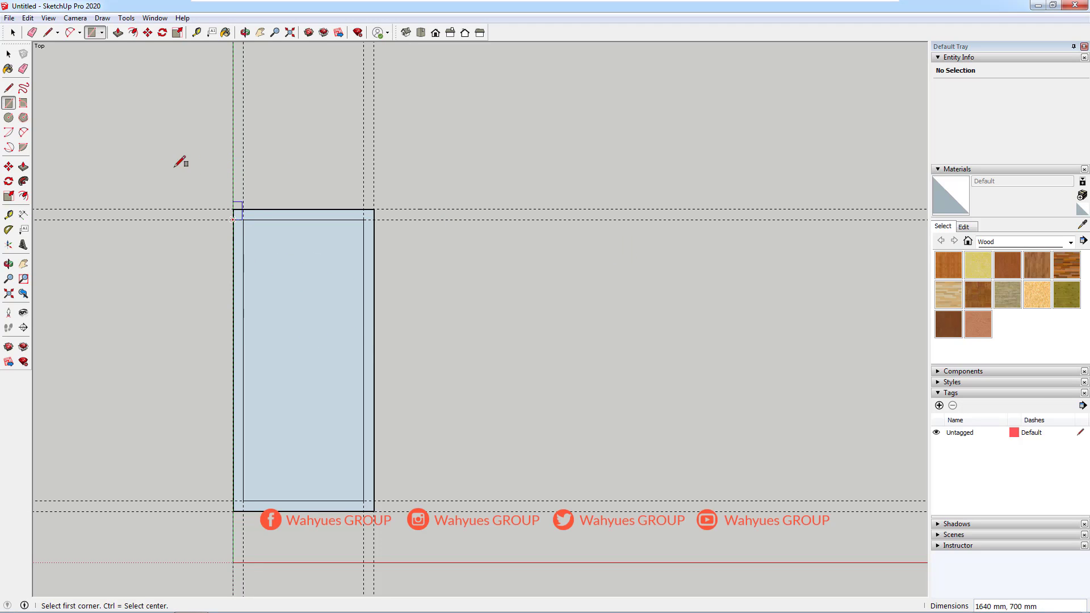
# Delete the inner rectangle's face to leave a hollow frame border
pyautogui.click(23, 69)
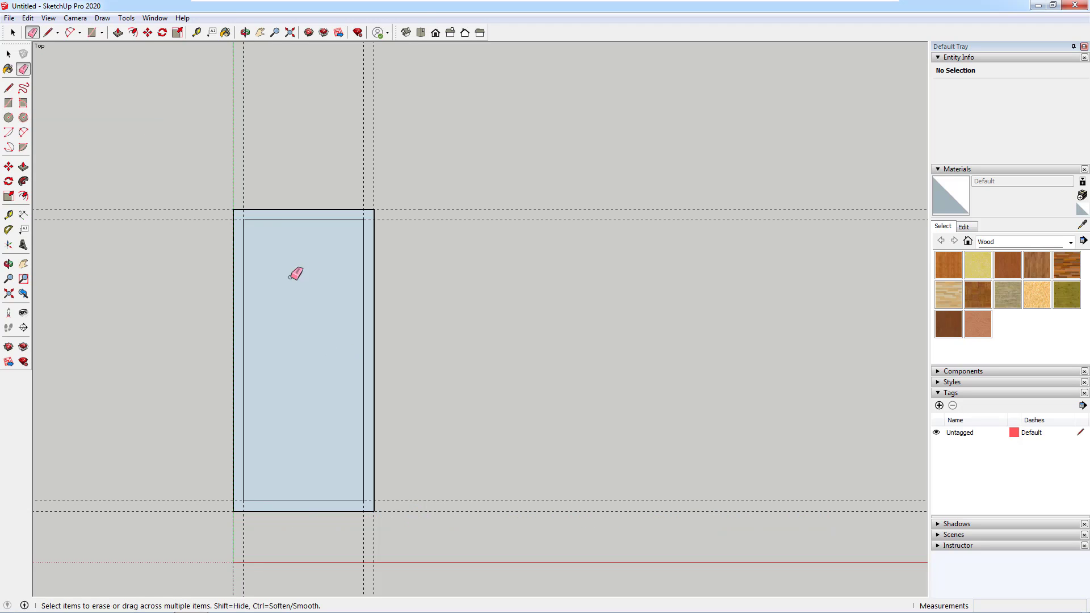
pyautogui.click(8, 54)
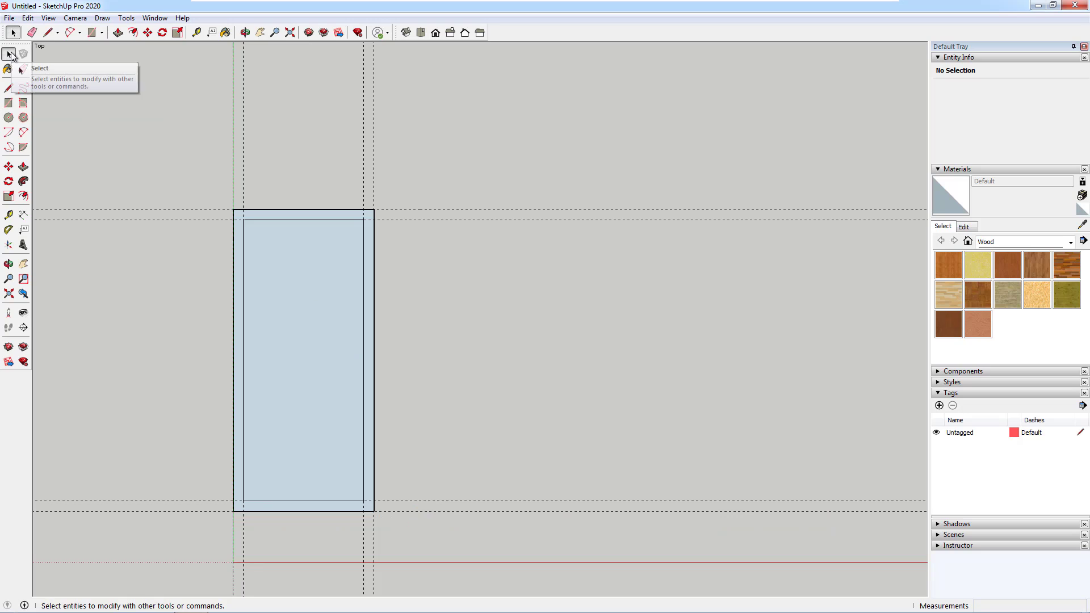
pyautogui.click(288, 289)
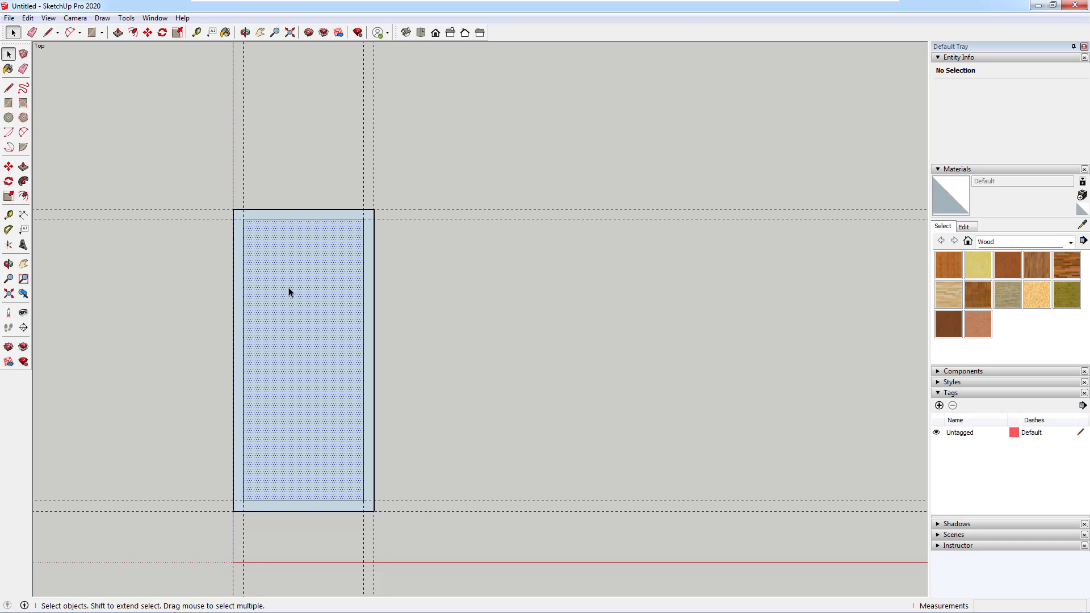
pyautogui.press('Delete')
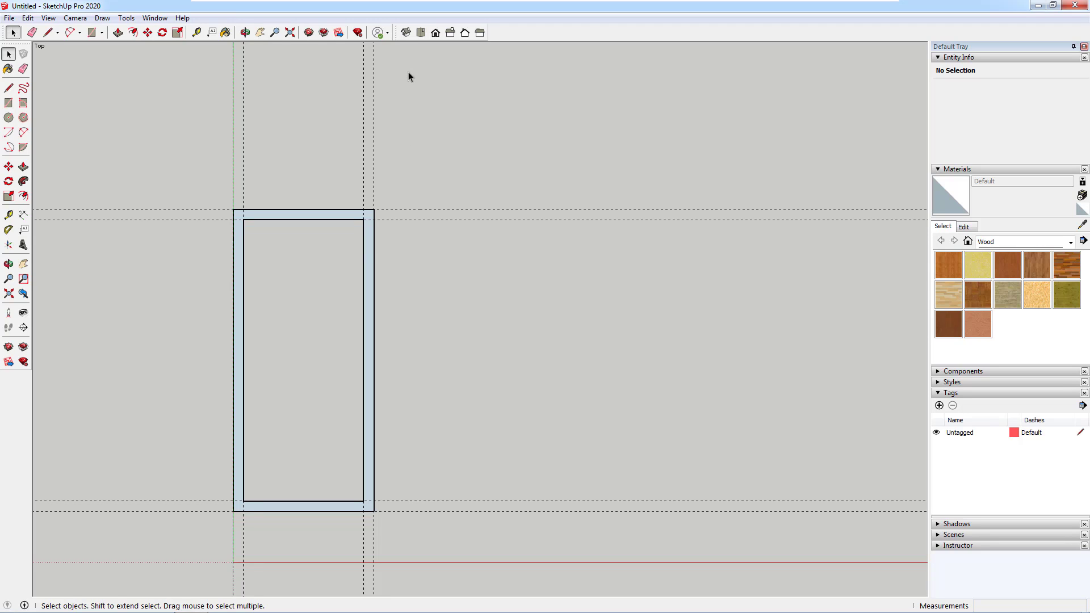
# In isometric view, Push/Pull the frame ring upward 150 mm
pyautogui.click(406, 36)
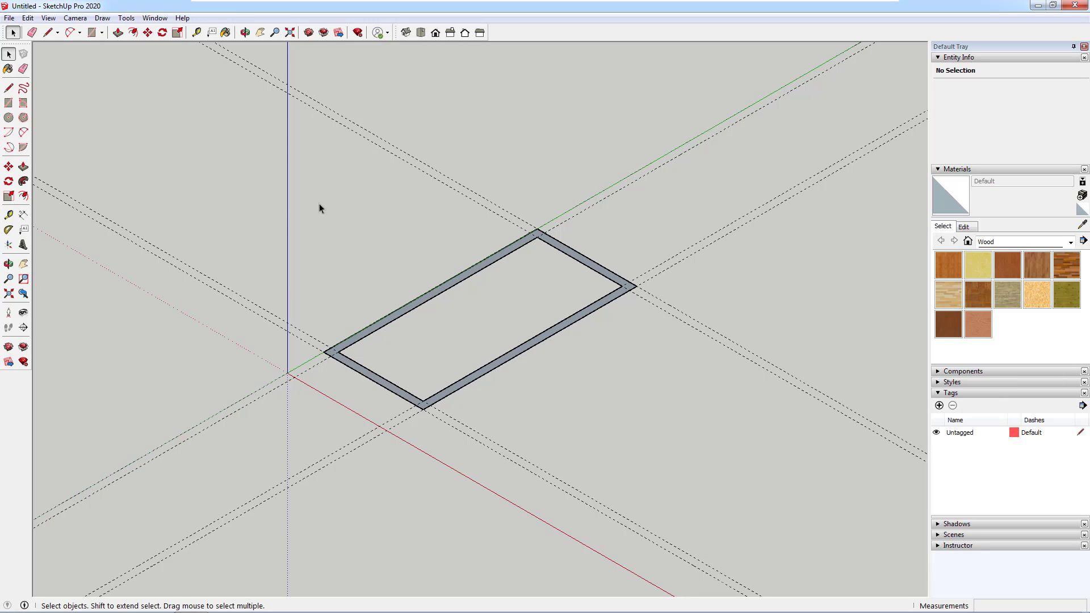
pyautogui.click(24, 167)
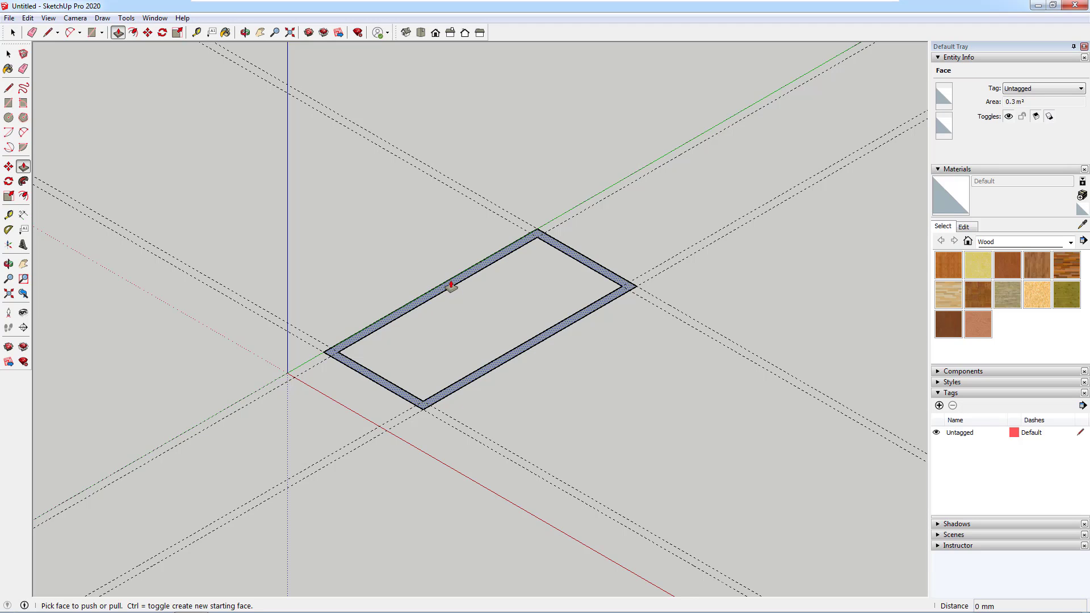
pyautogui.click(451, 285)
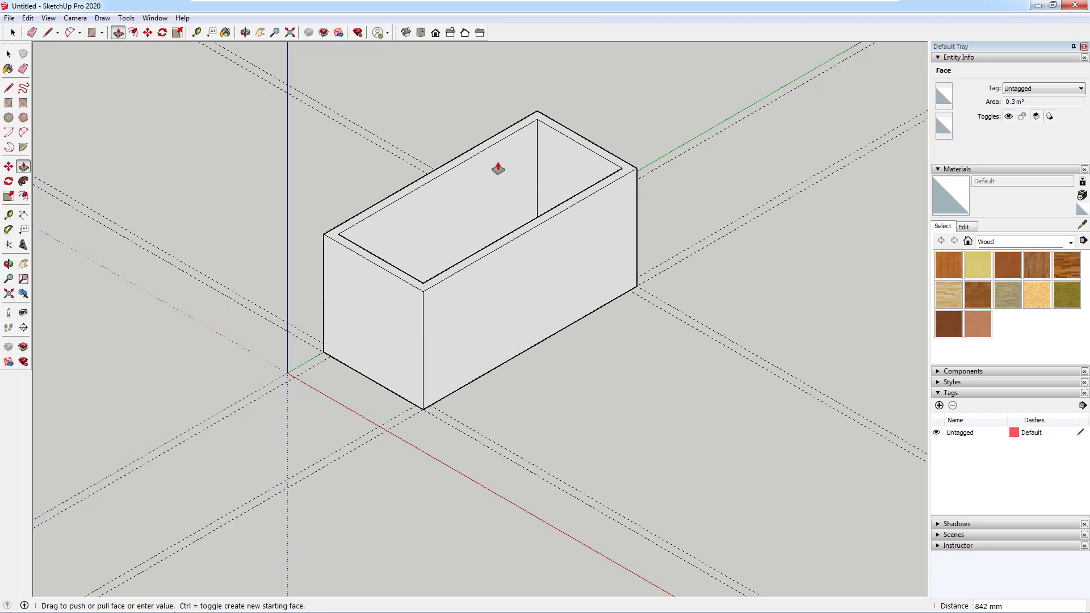
pyautogui.write('150')
pyautogui.press('Return')
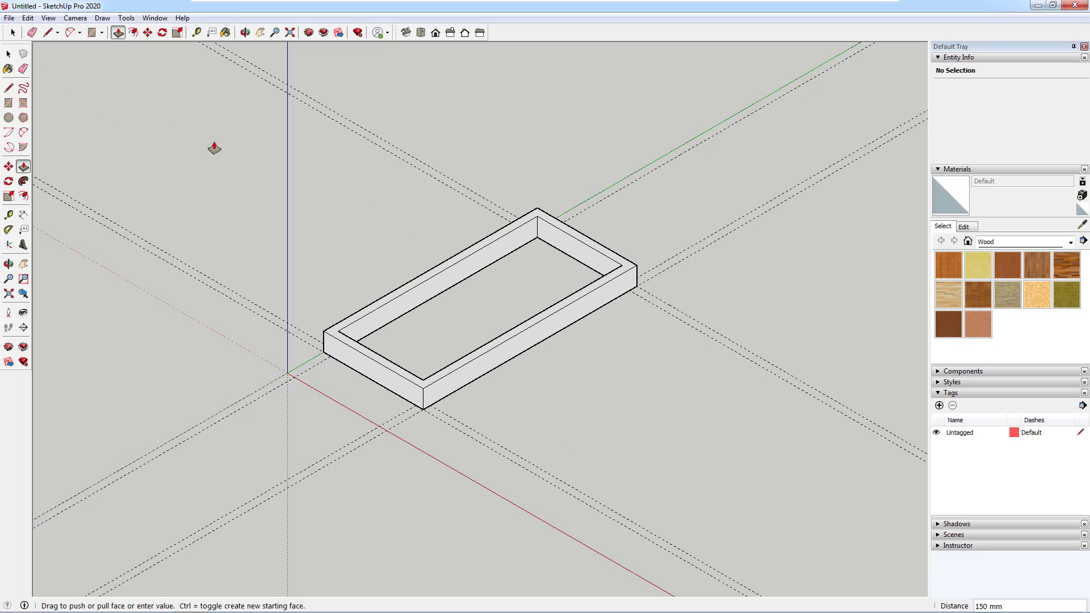
pyautogui.press('space')
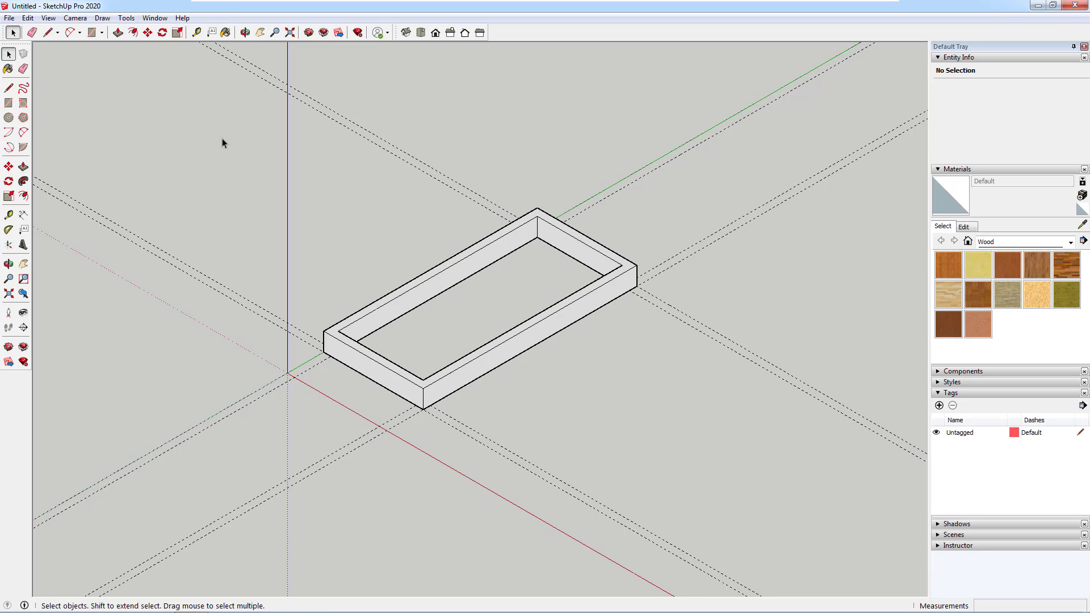
# Make the whole frame a component named Kusen-Jendela-Tunggal
pyautogui.tripleClick(438, 288)
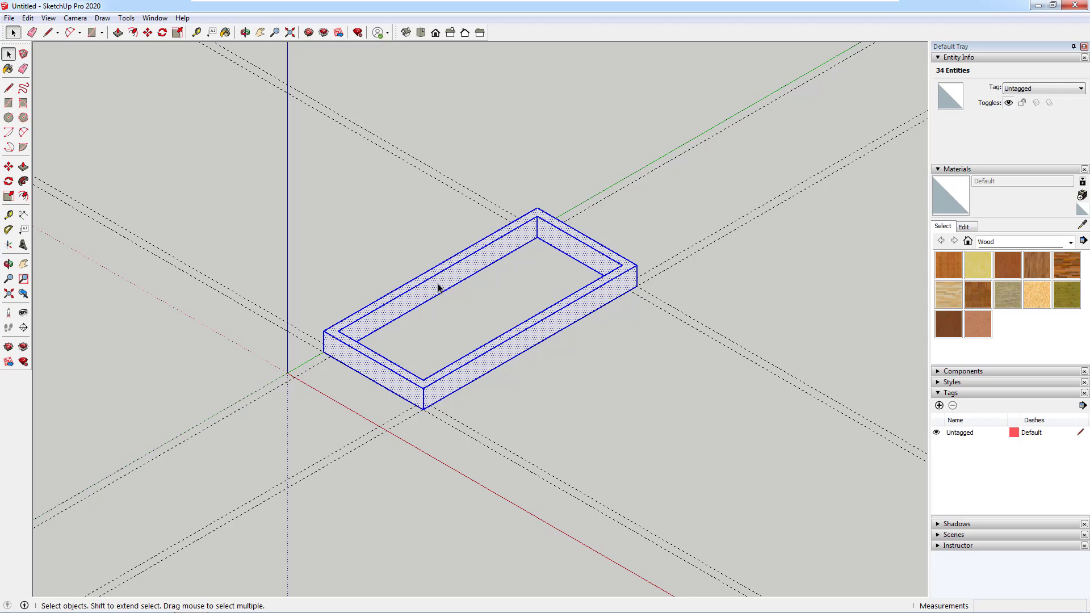
pyautogui.rightClick(438, 288)
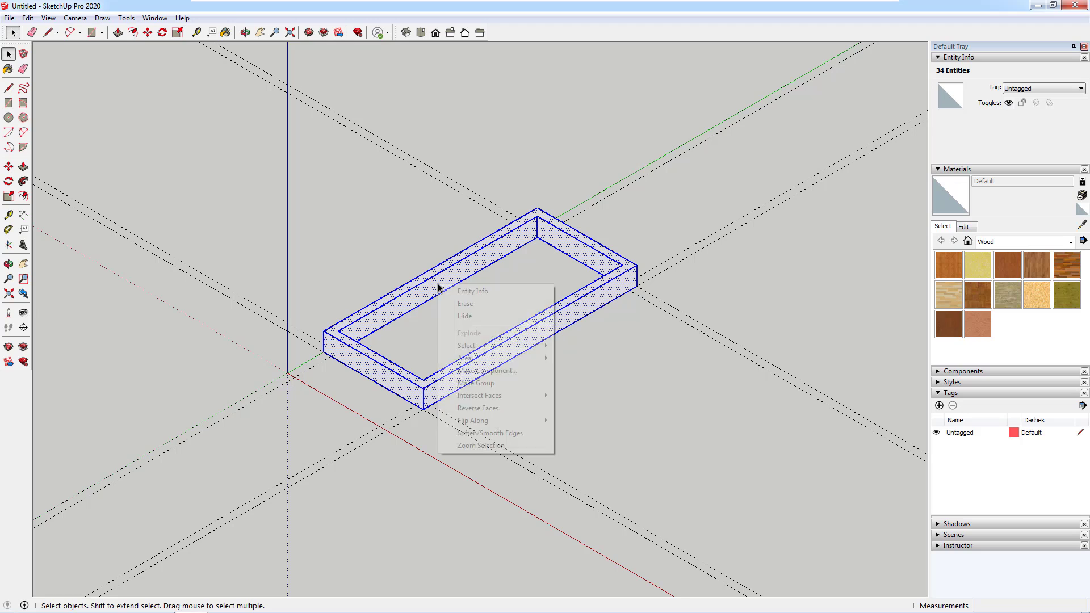
pyautogui.click(486, 372)
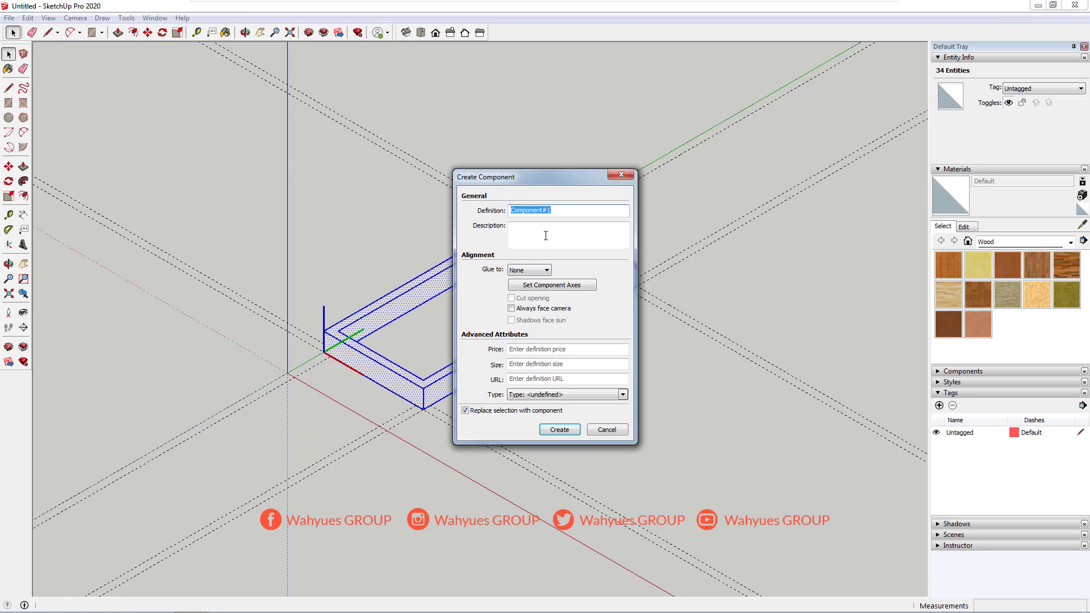
pyautogui.write('Kusen-Jendela-Tunggal')
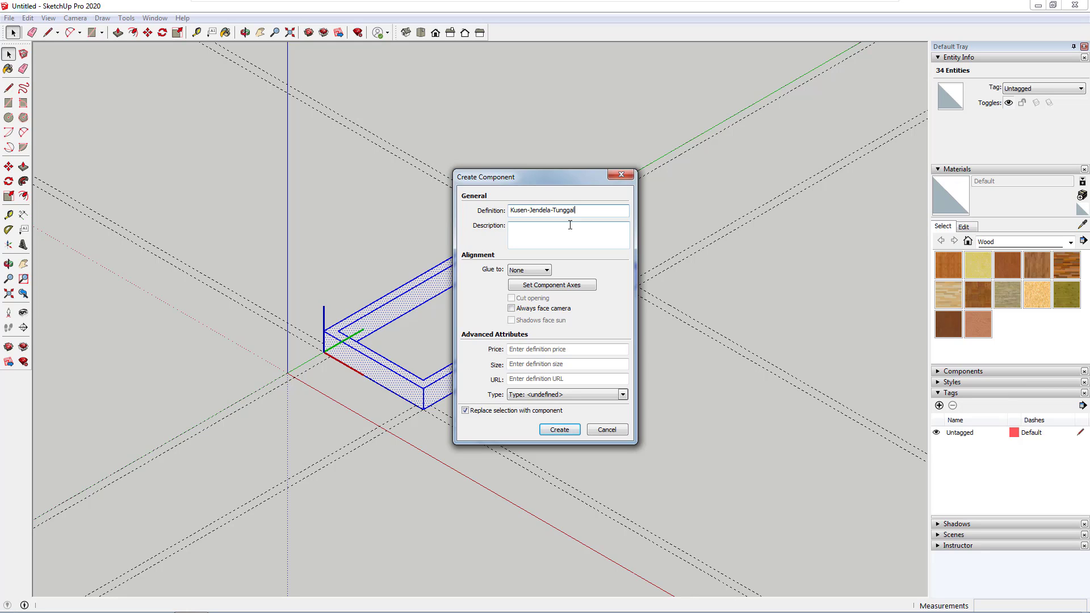
pyautogui.click(559, 430)
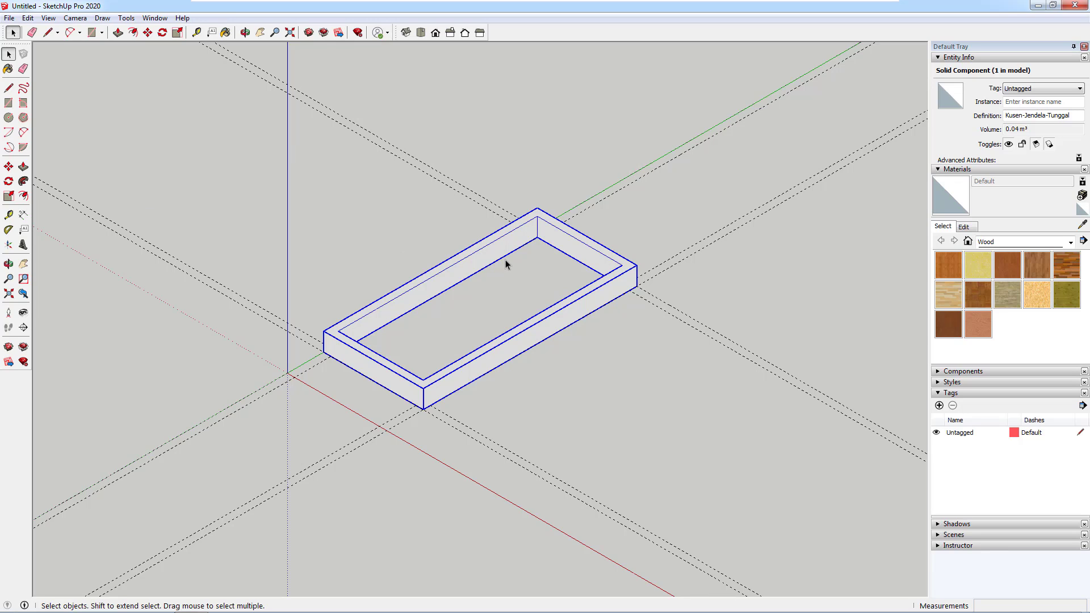
# In Top view, draw a rectangle spanning the frame opening
pyautogui.click(422, 36)
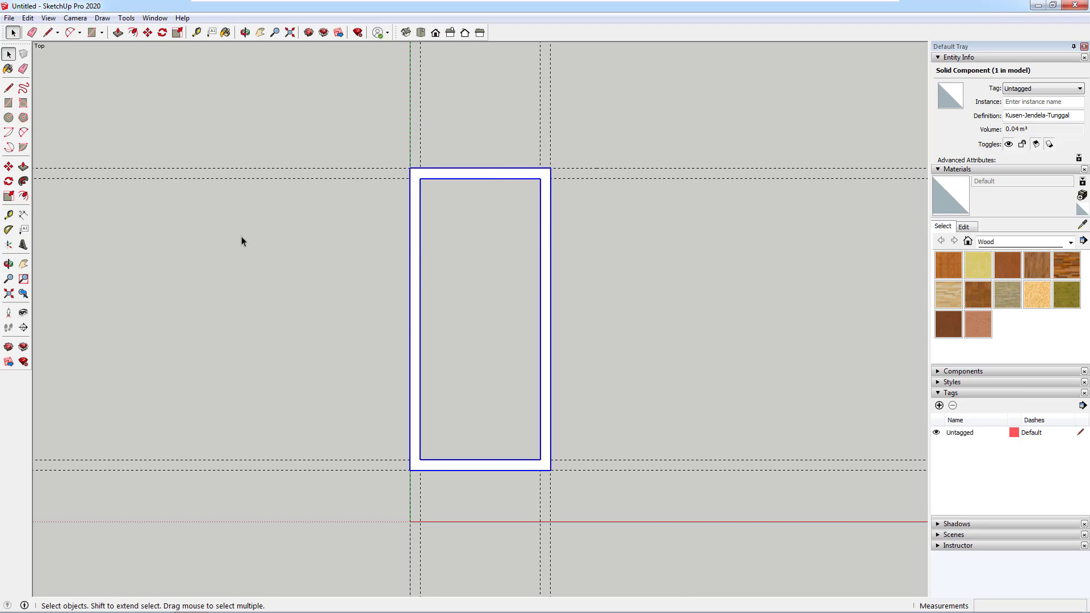
pyautogui.click(192, 244)
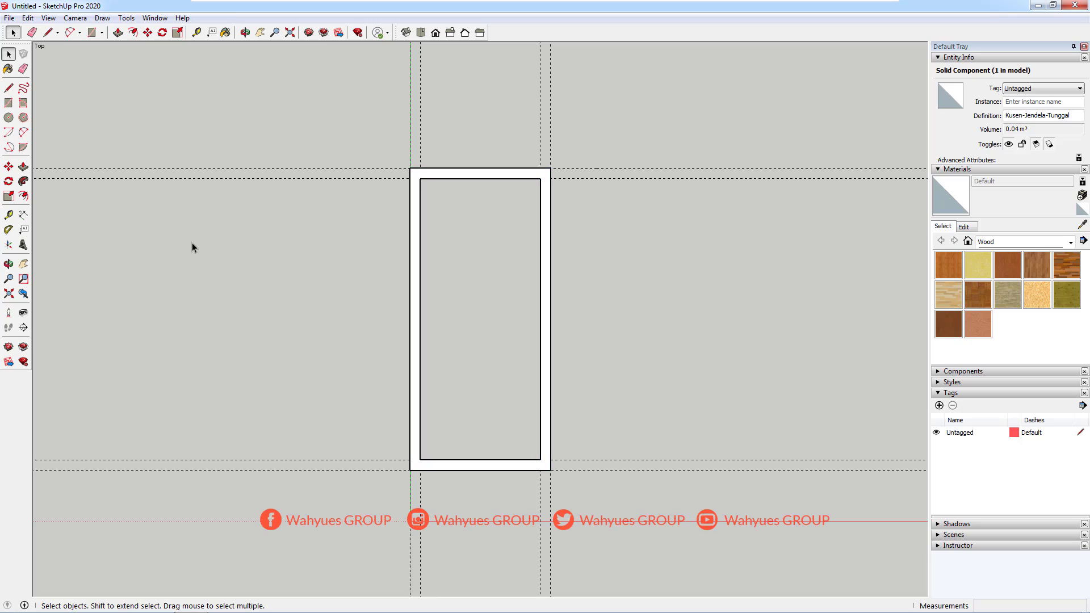
pyautogui.click(11, 106)
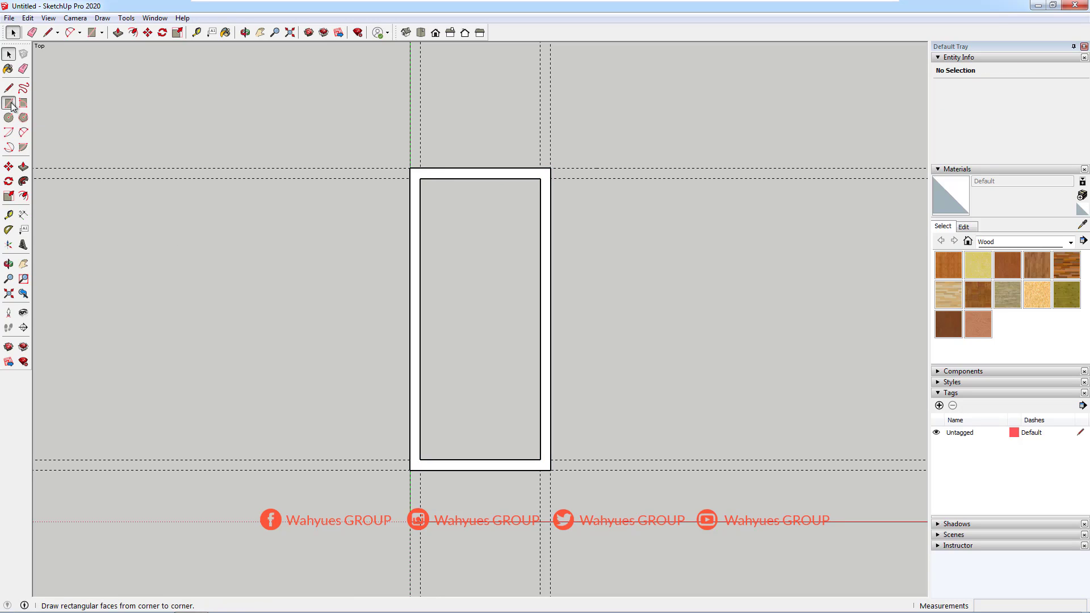
pyautogui.click(421, 179)
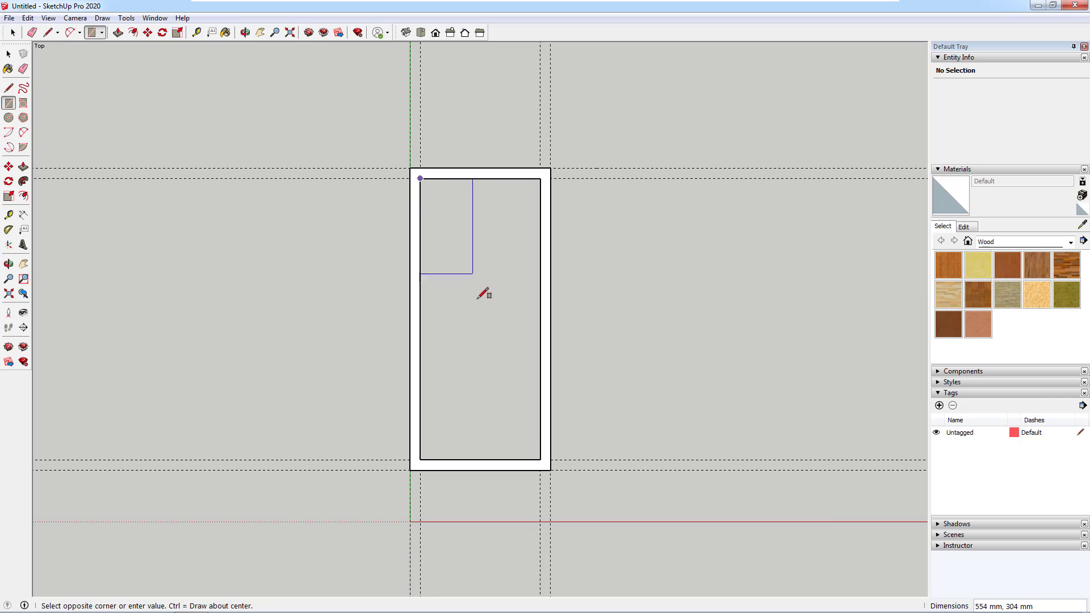
pyautogui.click(541, 460)
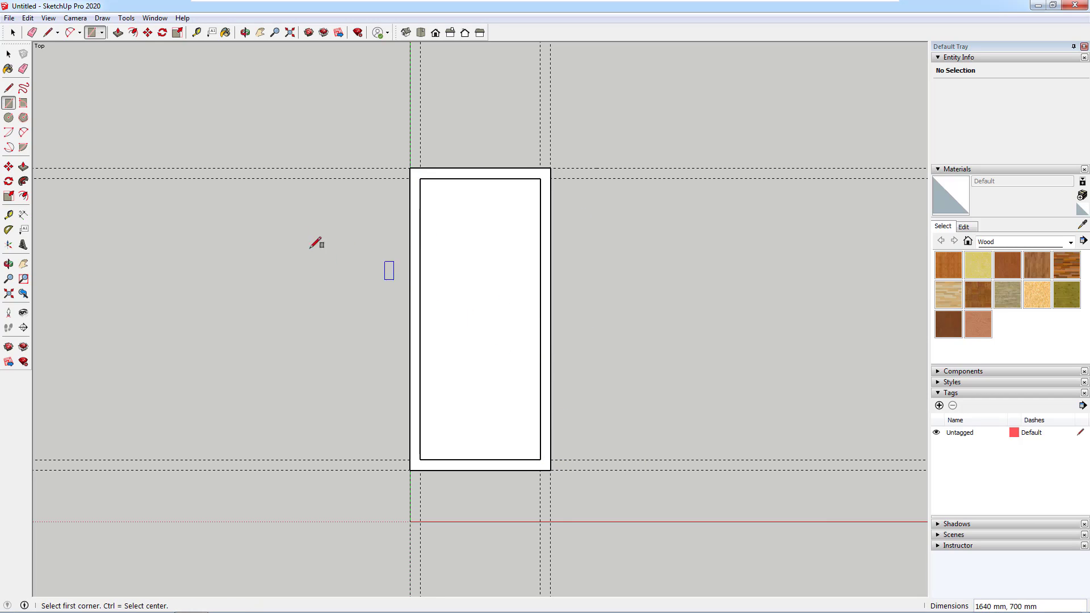
# Offset the rectangle 100 mm inward, delete its inner face, and return to isometric view
pyautogui.click(24, 197)
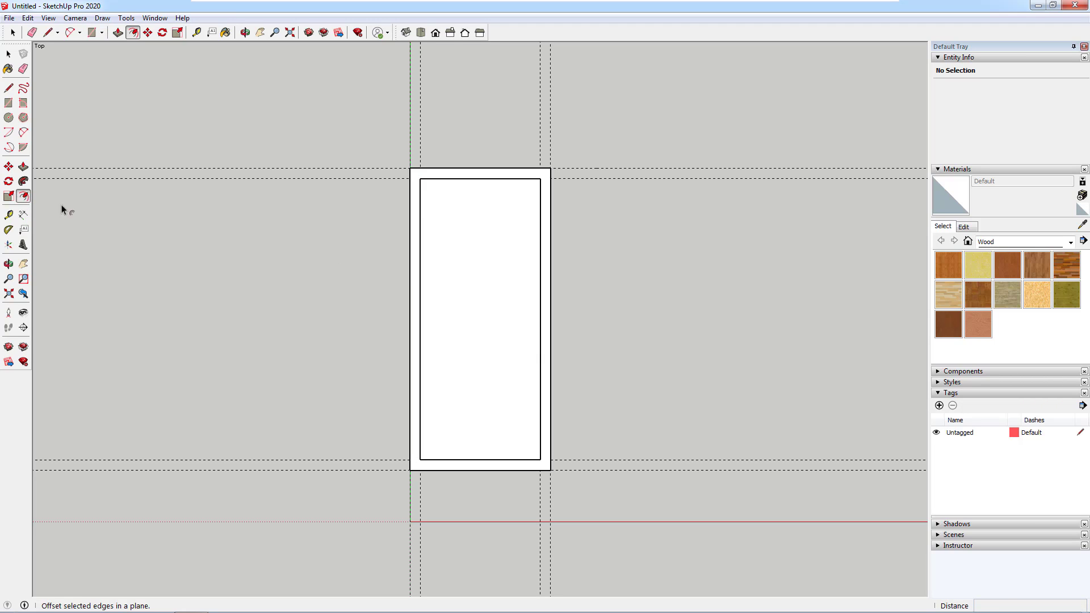
pyautogui.click(424, 252)
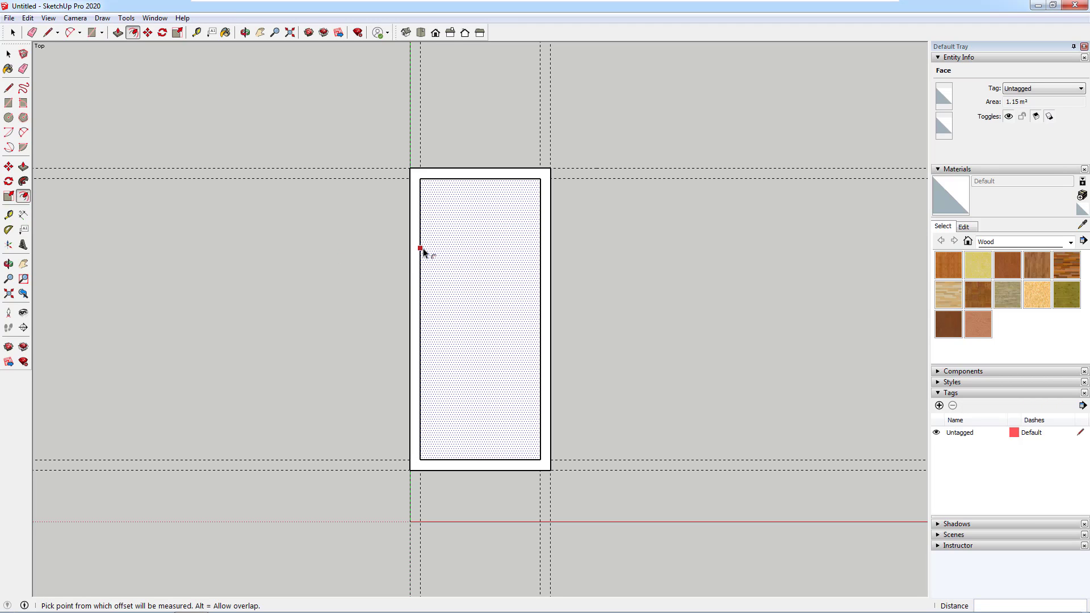
pyautogui.click(423, 252)
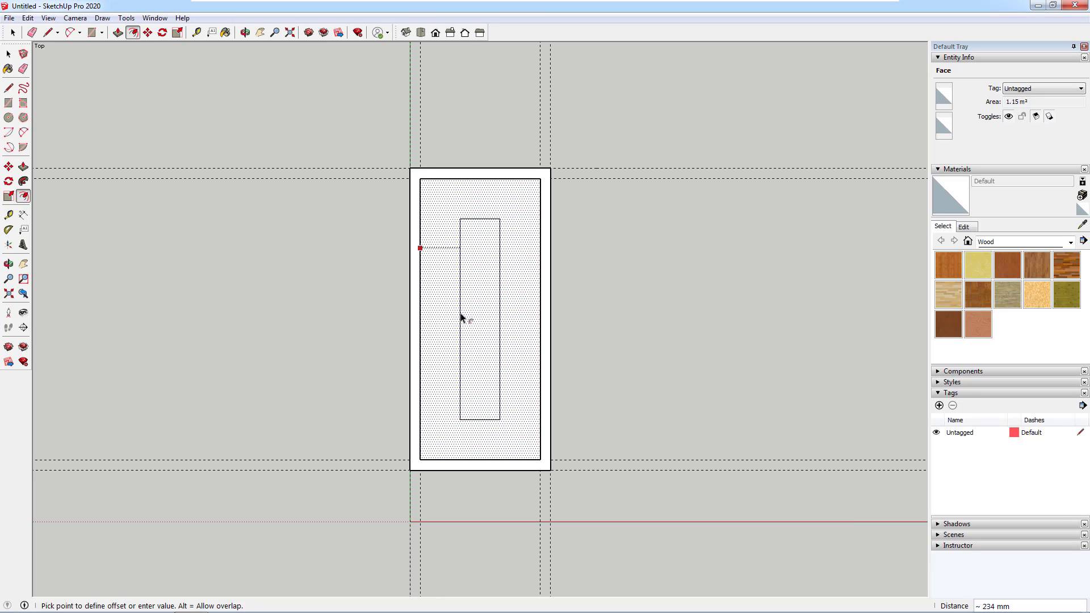
pyautogui.write('100')
pyautogui.press('Return')
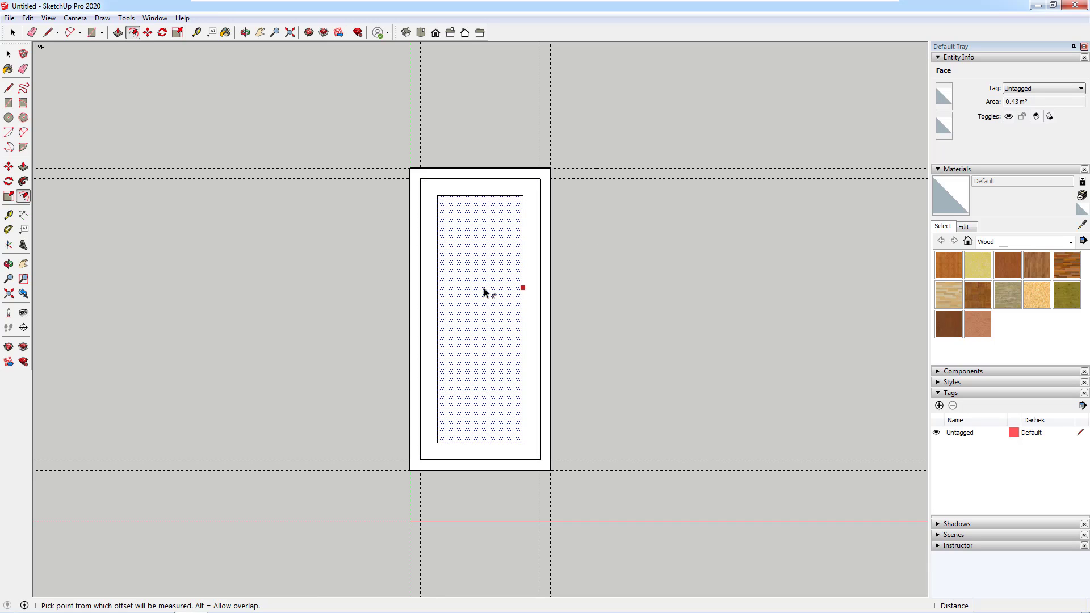
pyautogui.press('Escape')
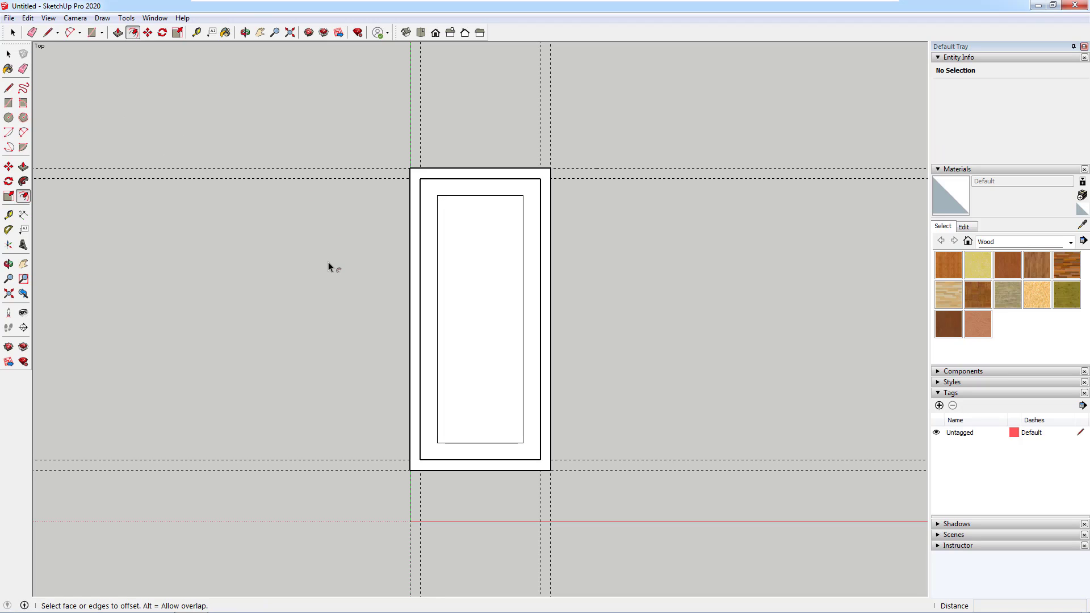
pyautogui.press('space')
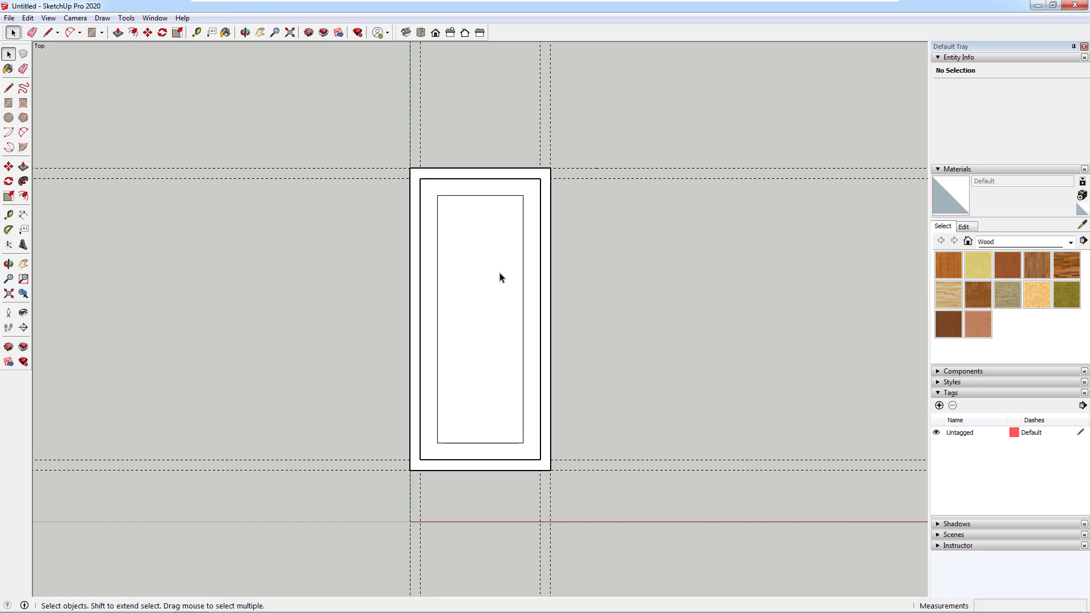
pyautogui.click(450, 250)
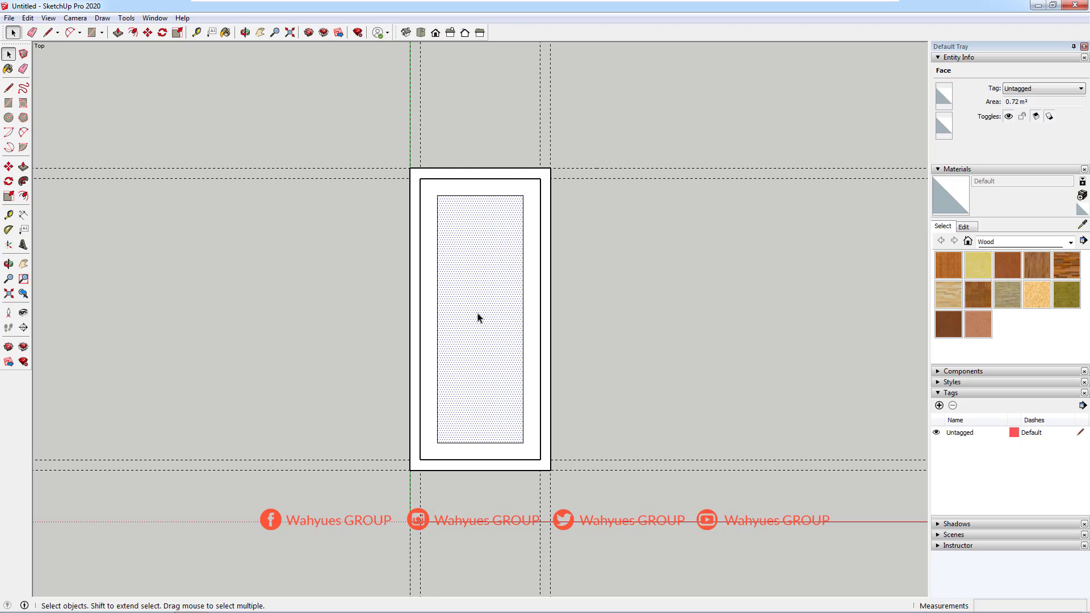
pyautogui.press('Delete')
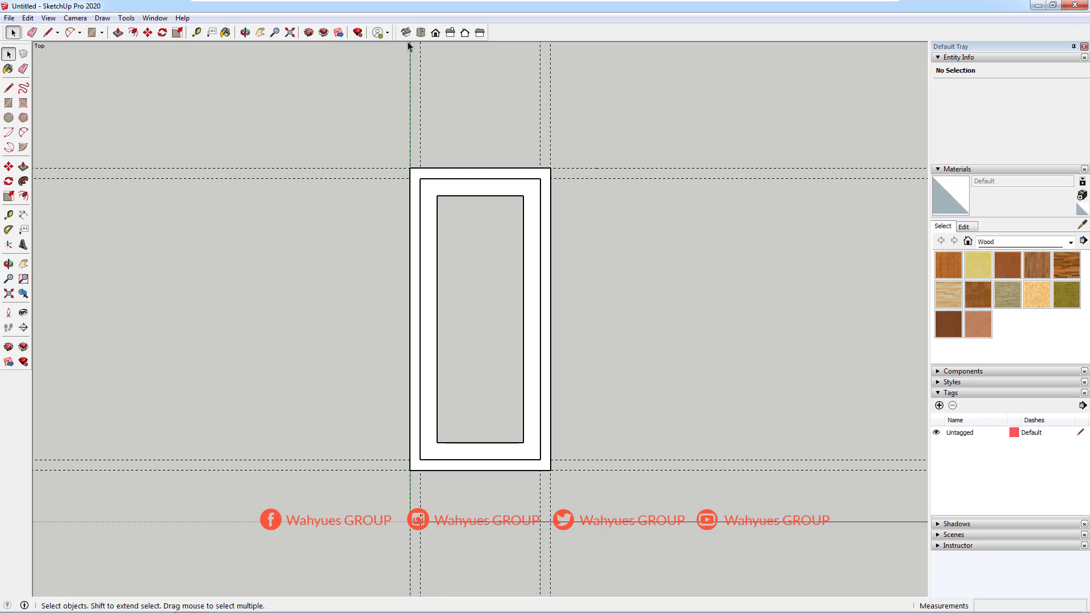
pyautogui.click(407, 33)
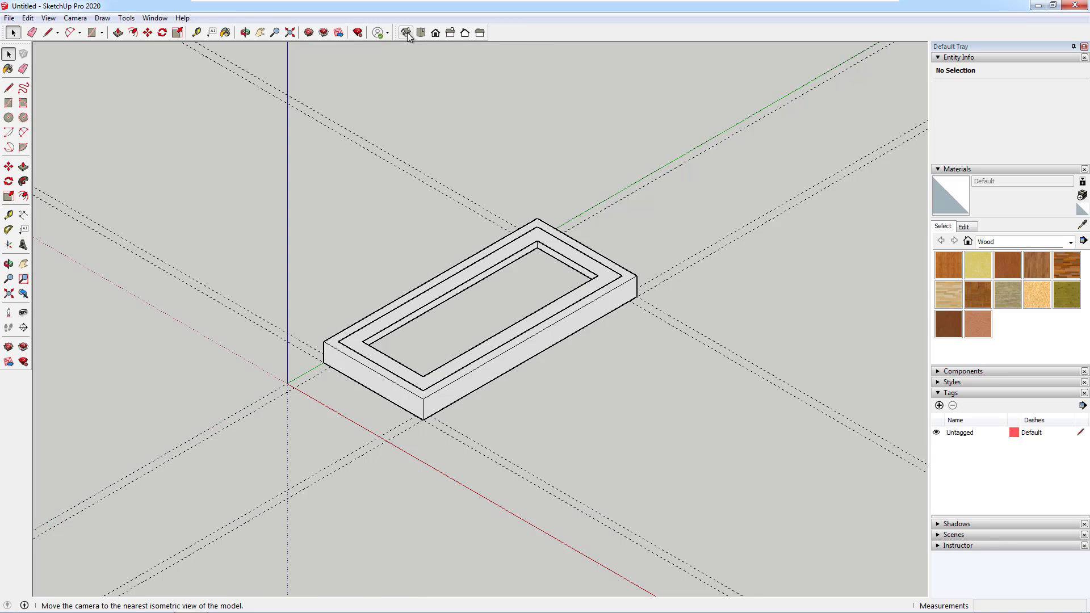
# Push/Pull the inner sash ring face up 30 mm into a thin solid sash
pyautogui.click(23, 166)
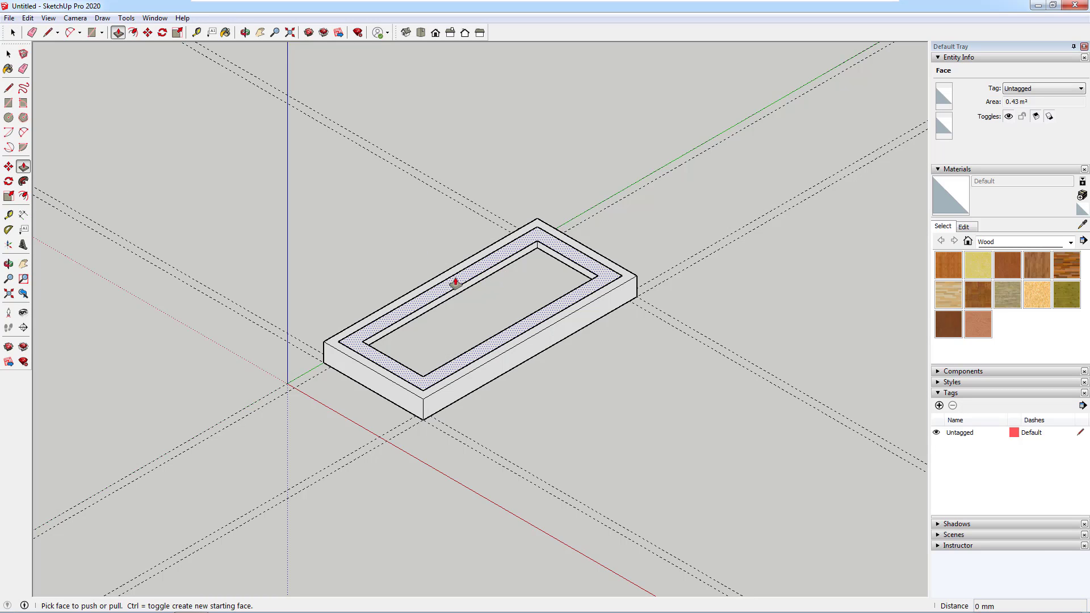
pyautogui.click(449, 283)
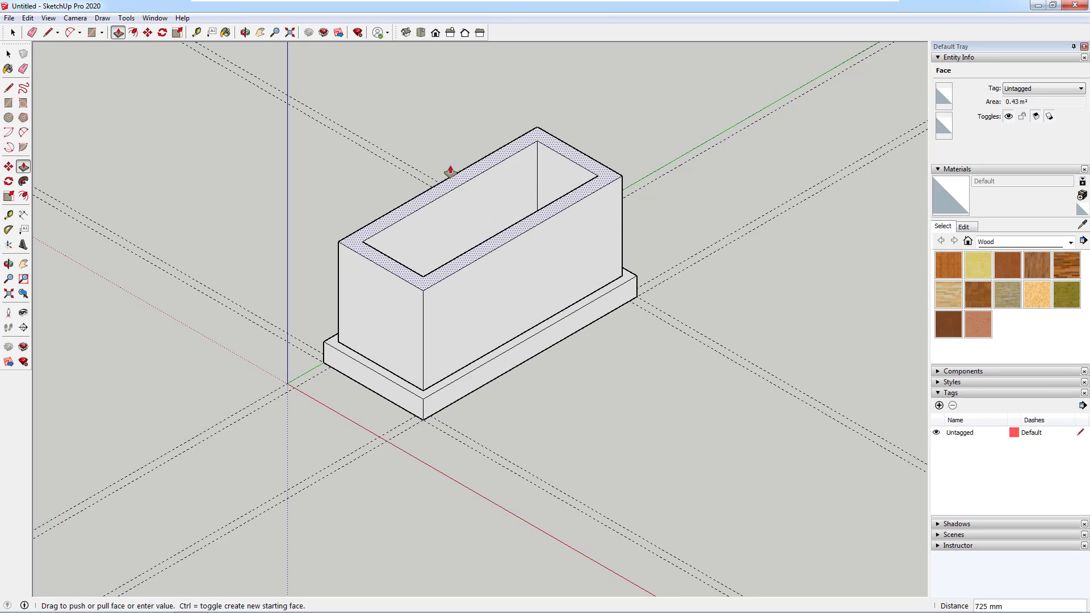
pyautogui.write('30')
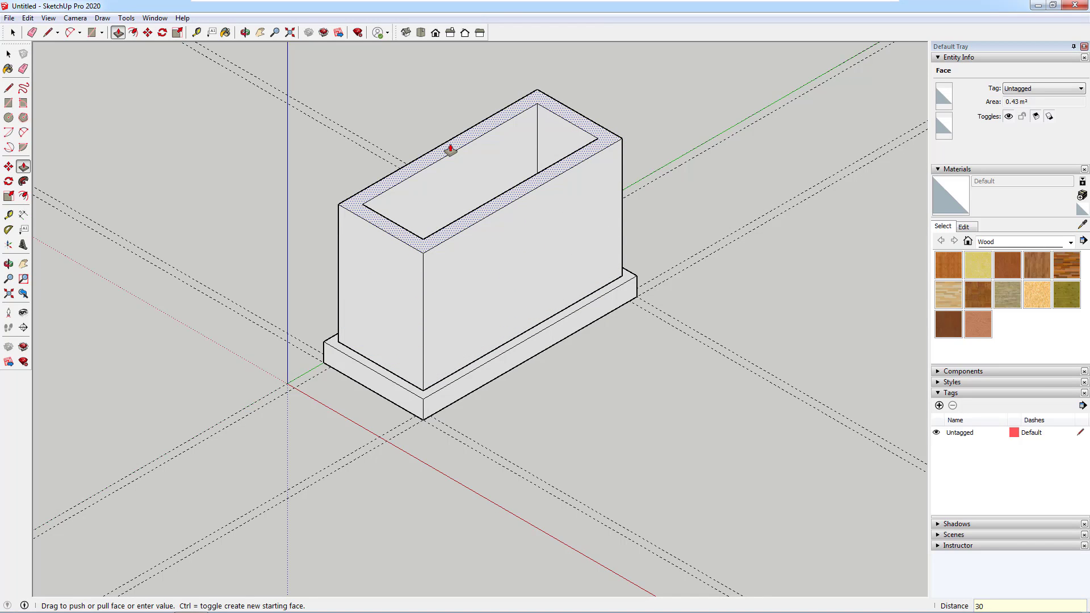
pyautogui.press('Return')
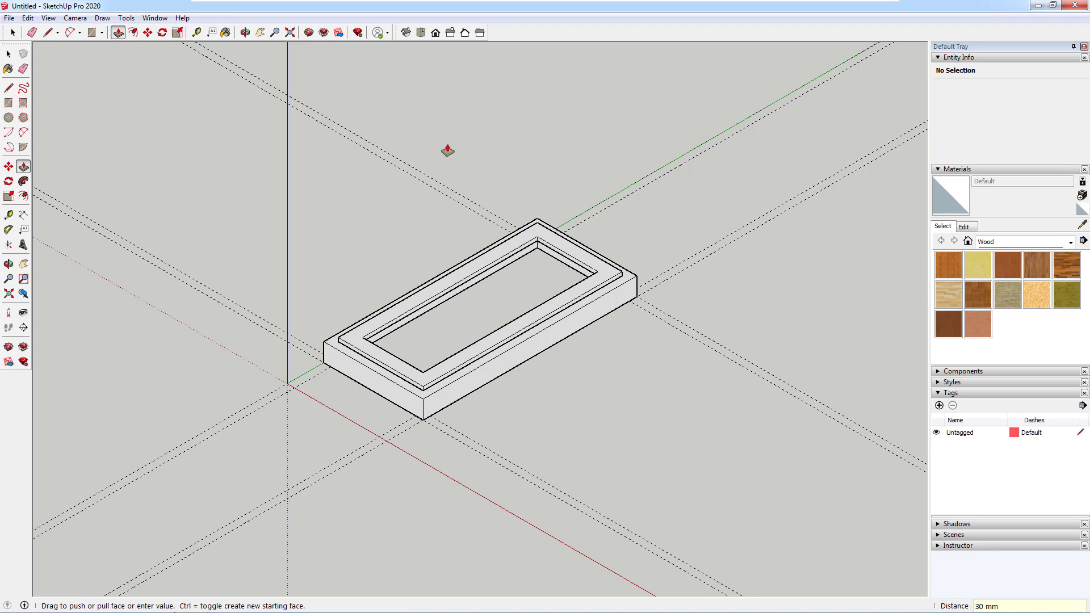
pyautogui.scroll(3, 478, 314)
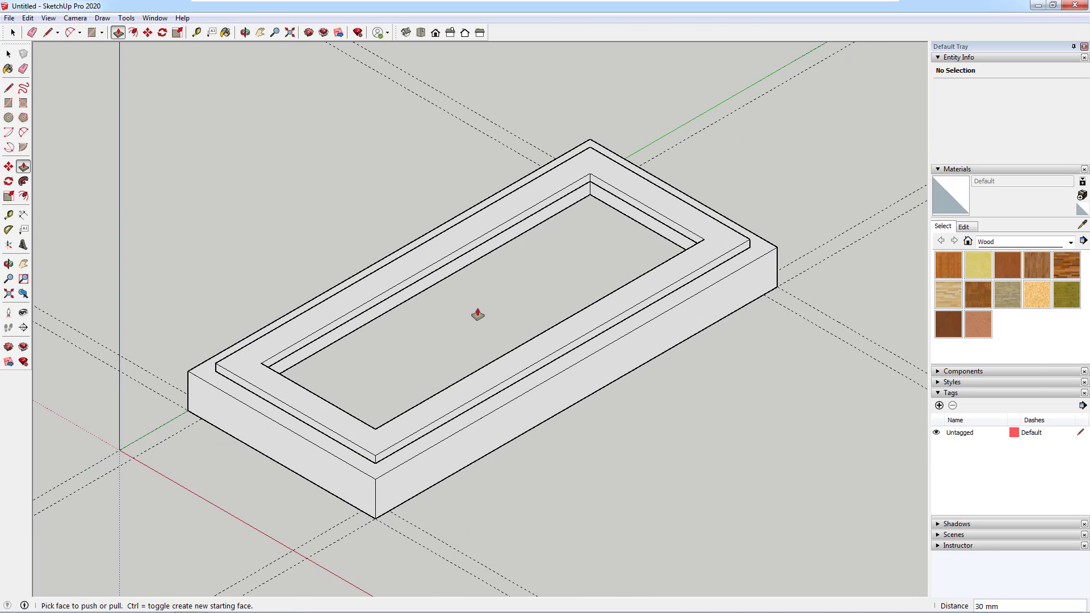
pyautogui.scroll(1, 477, 314)
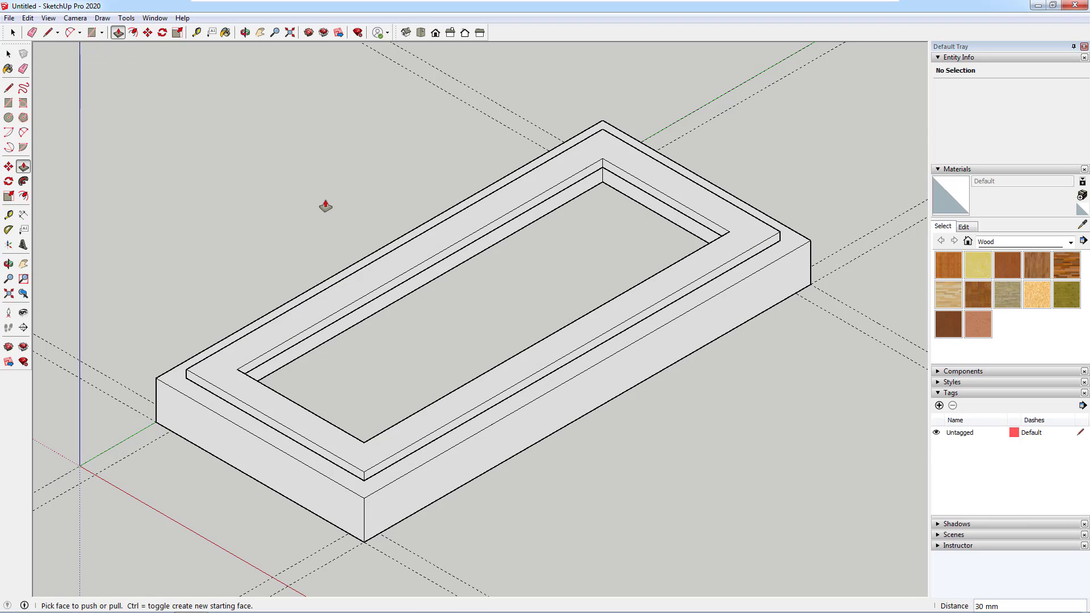
# Select the raised 30 mm ring and make it a component named Daun-Jendela-Tunggal
pyautogui.press('space')
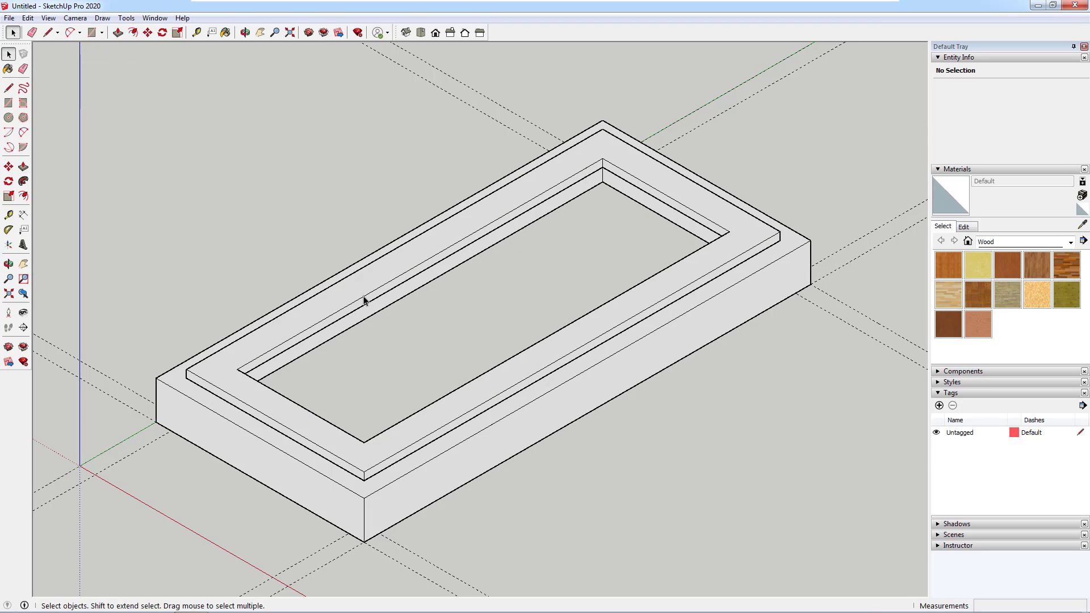
pyautogui.doubleClick(364, 301)
pyautogui.rightClick(363, 299)
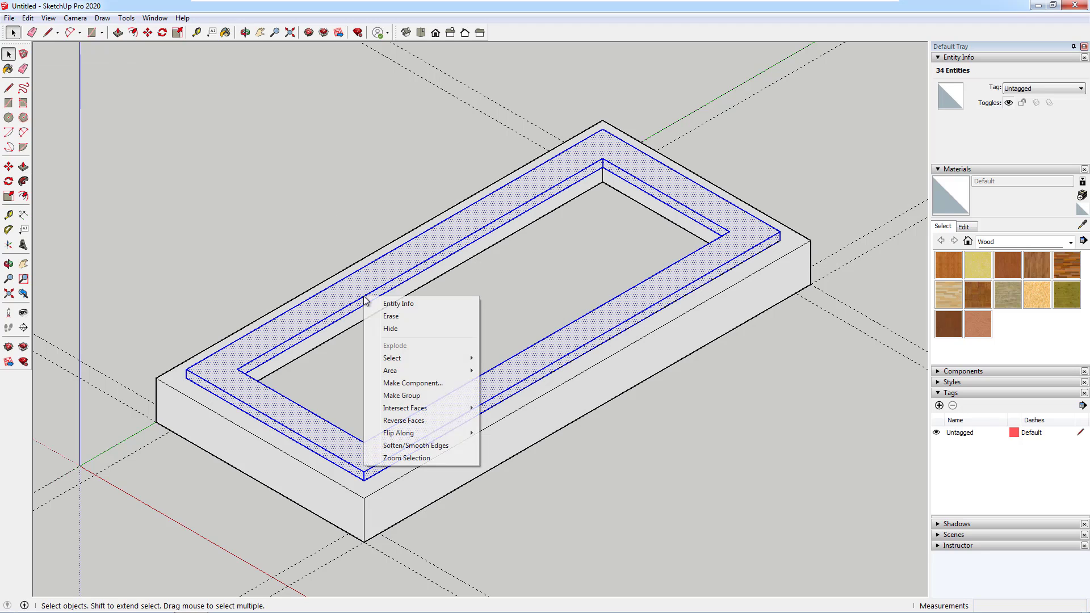
pyautogui.click(451, 385)
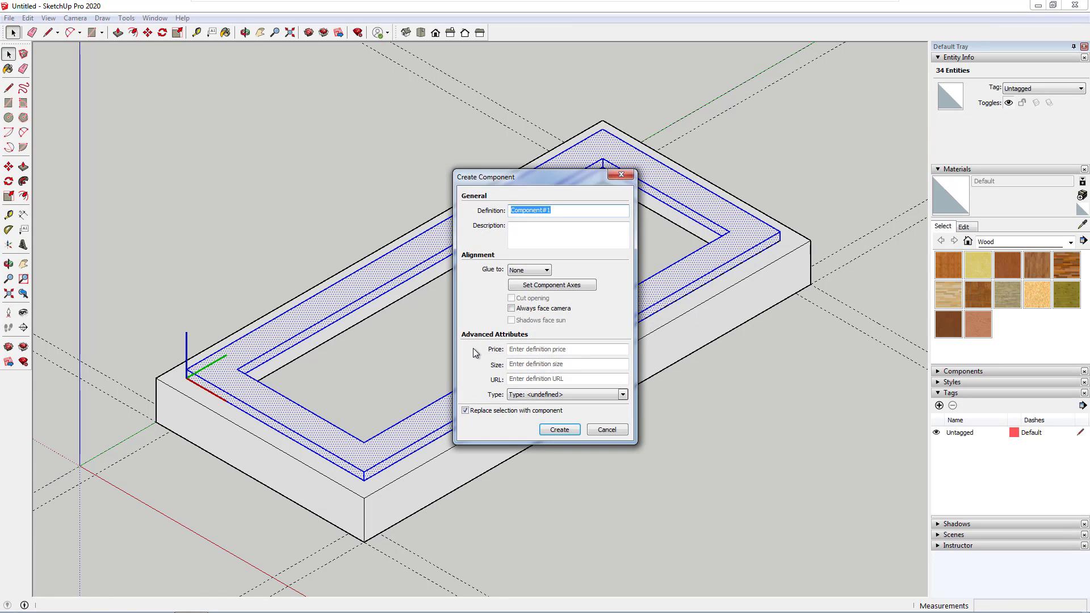
pyautogui.write('Daun-Je')
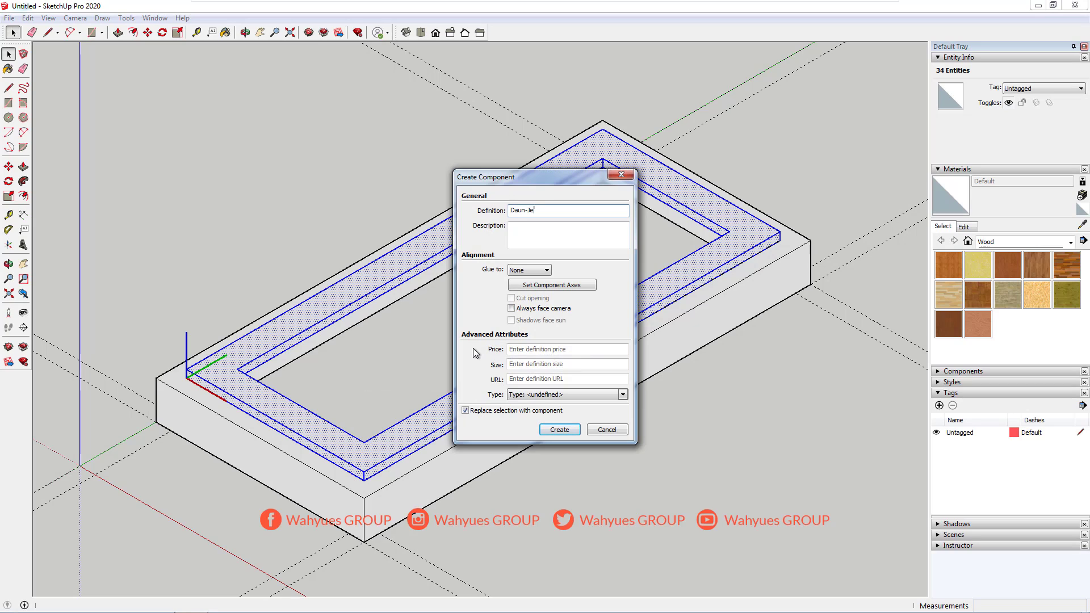
pyautogui.write('ndela-Tun')
pyautogui.write('ggal')
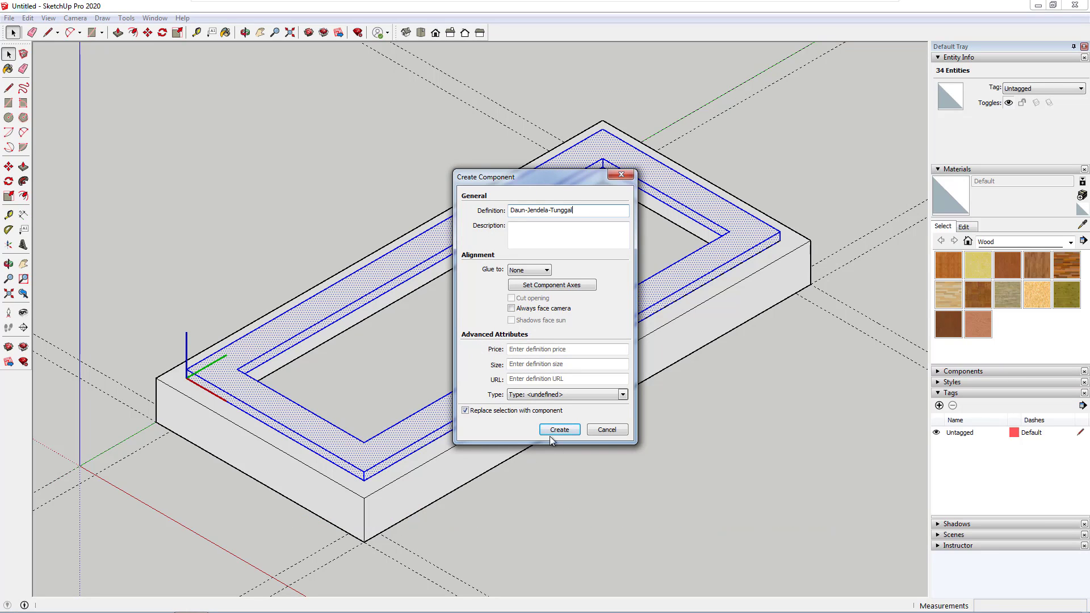
pyautogui.click(559, 430)
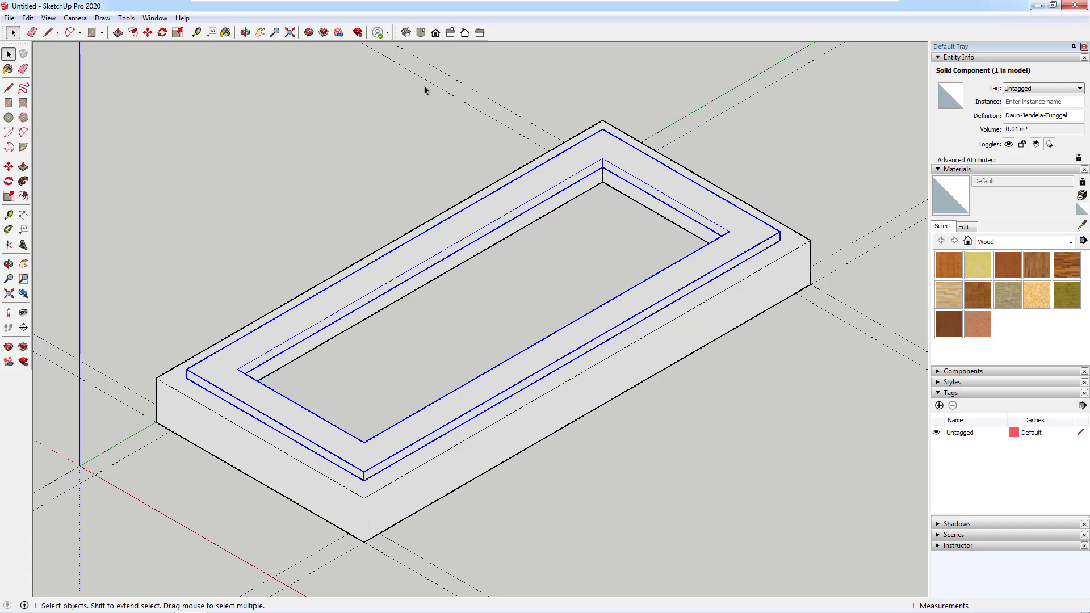
# In Top view, draw a 500 × 1440 mm rectangle between the sash's inner opening corners
pyautogui.click(421, 33)
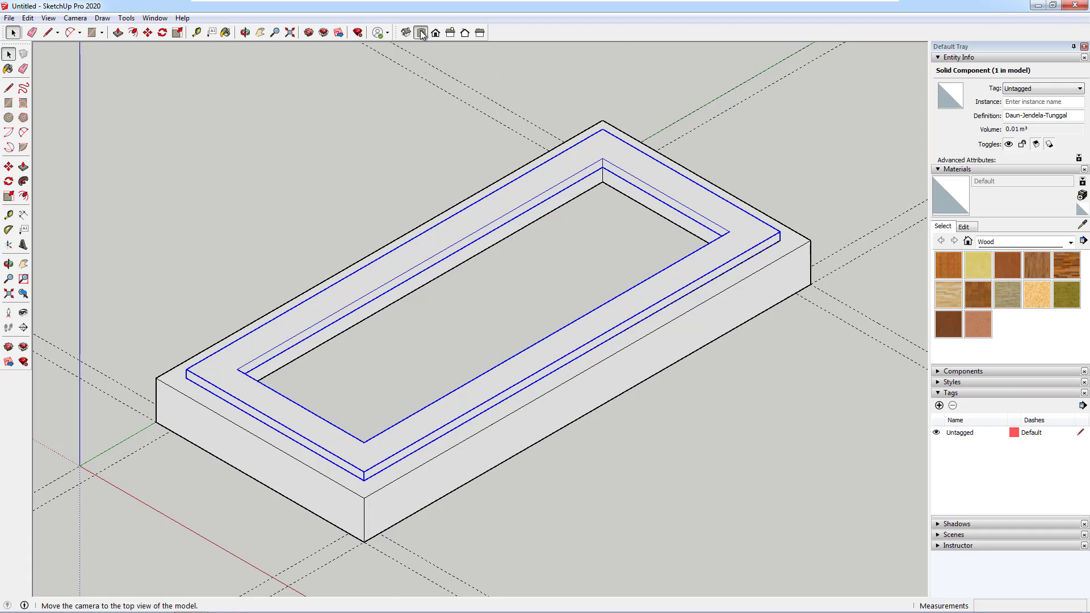
pyautogui.scroll(-2, 489, 353)
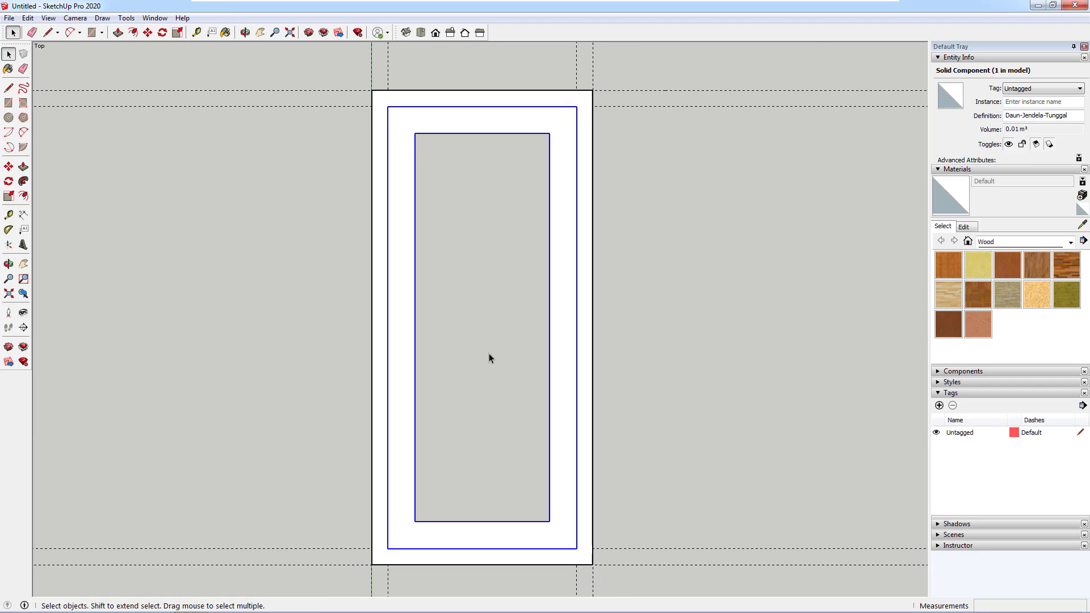
pyautogui.scroll(-1, 488, 353)
pyautogui.scroll(-1, 489, 358)
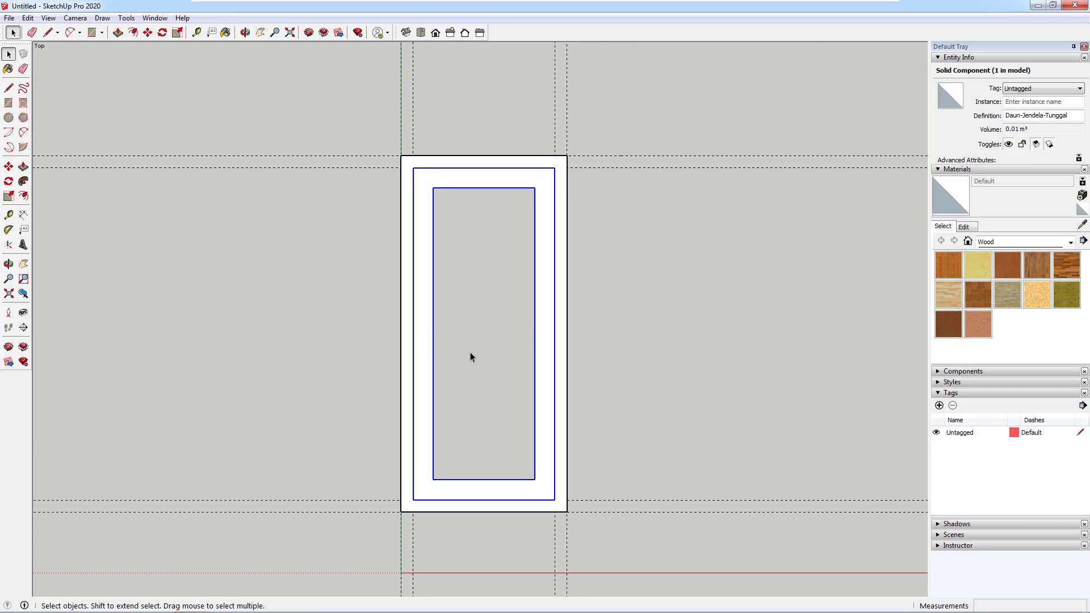
pyautogui.click(9, 103)
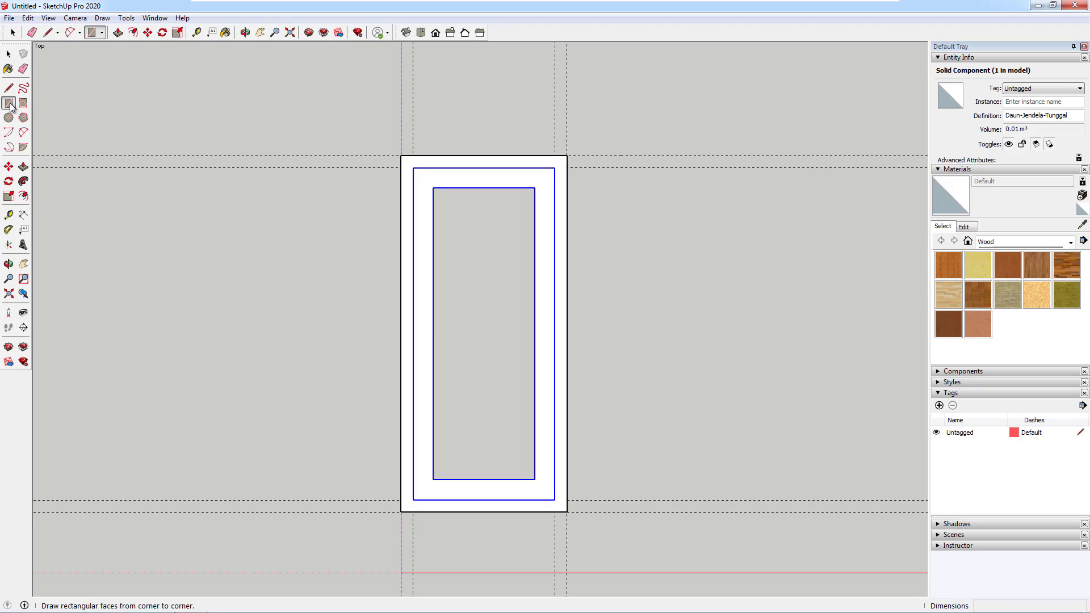
pyautogui.click(434, 188)
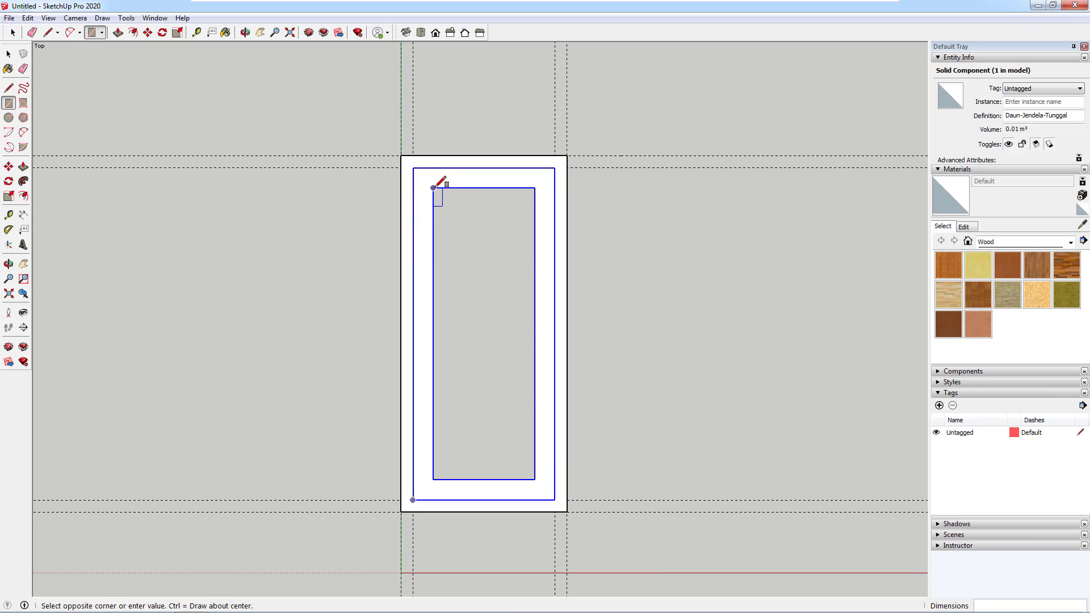
pyautogui.click(535, 479)
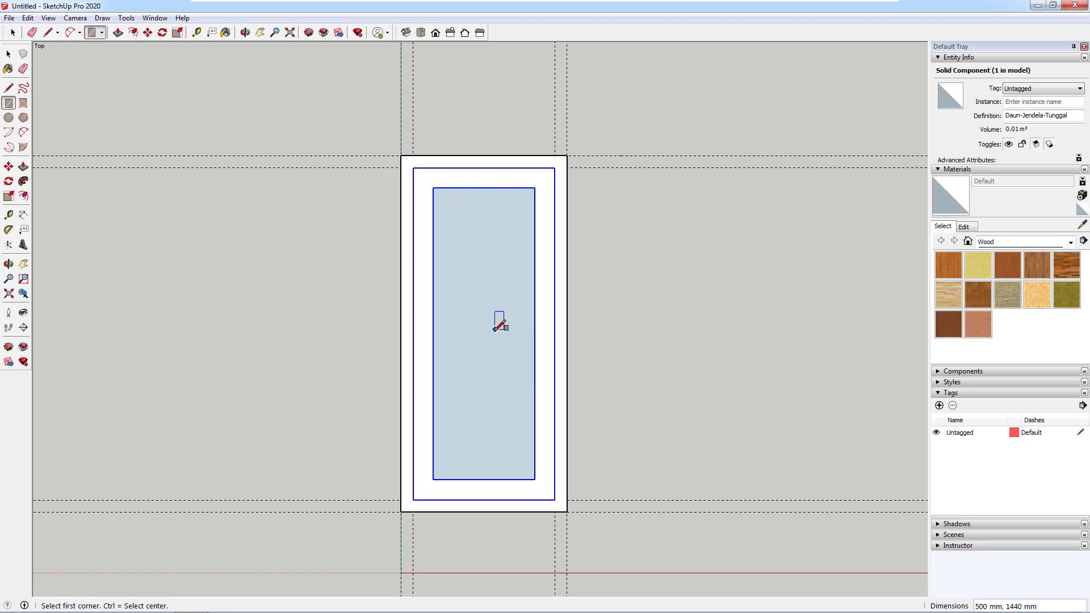
# Back in Iso view, push/pull the new rectangle up 5 mm into a thin panel
pyautogui.click(405, 33)
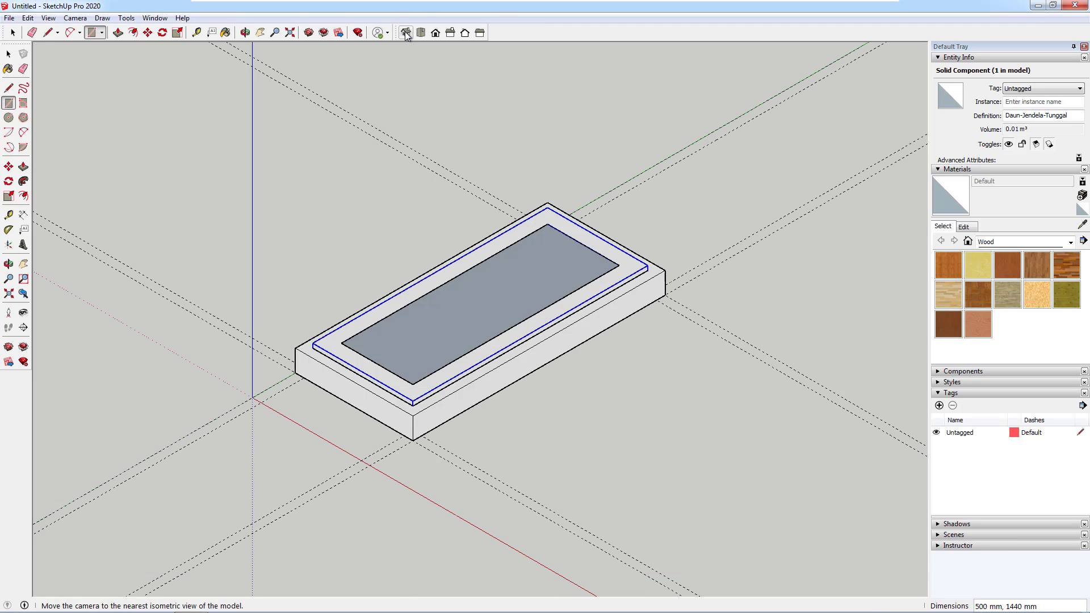
pyautogui.click(24, 167)
pyautogui.click(437, 319)
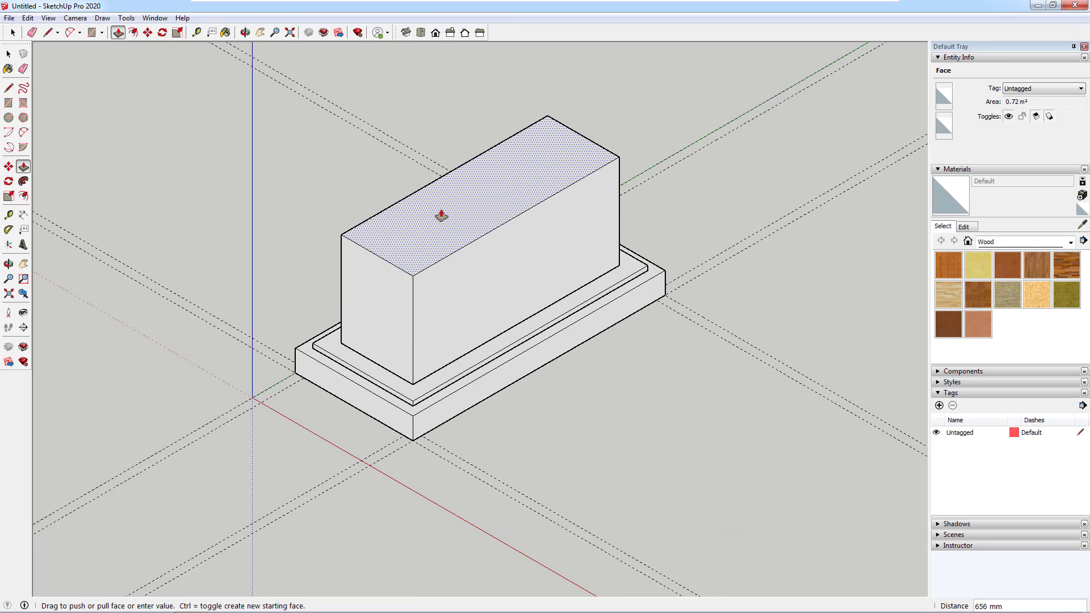
pyautogui.write('5')
pyautogui.press('Return')
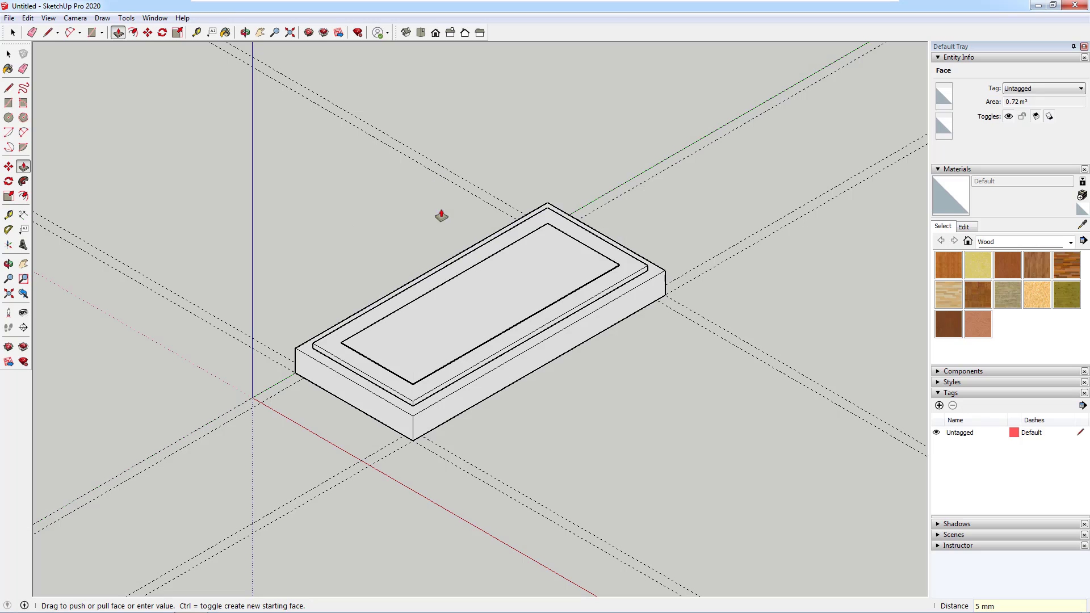
pyautogui.scroll(5, 401, 340)
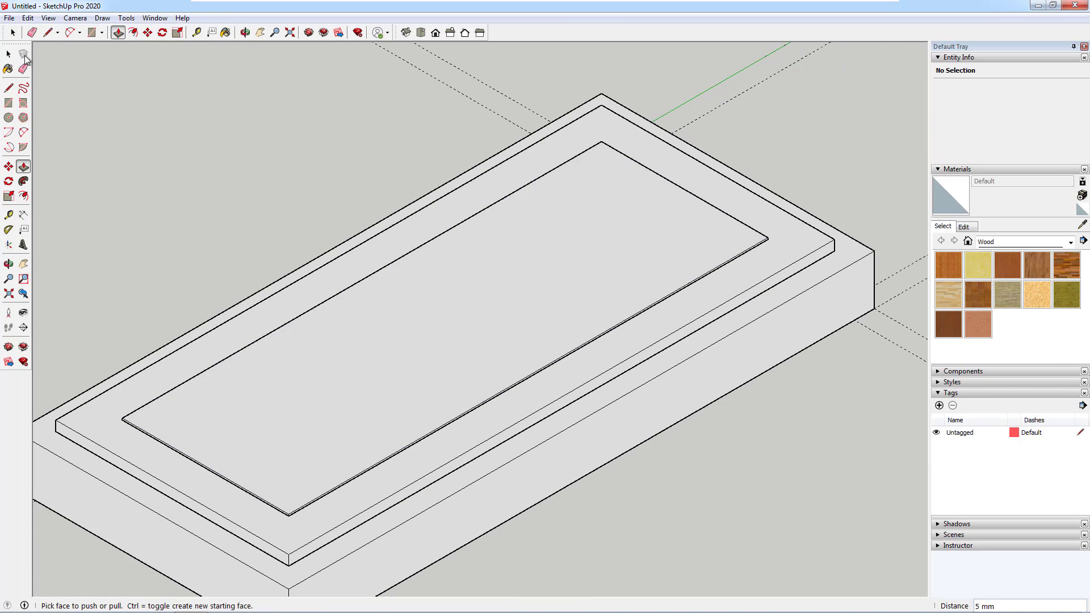
# Select the whole 5 mm panel and make it a component named Kaca-Jendela-Tunggal
pyautogui.click(9, 54)
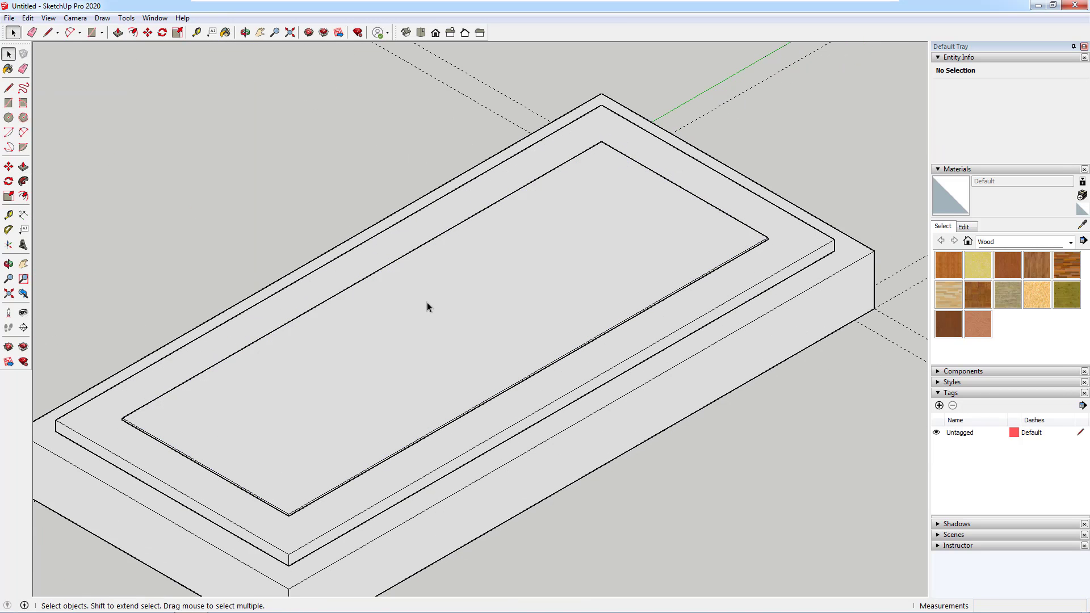
pyautogui.tripleClick(426, 302)
pyautogui.rightClick(427, 307)
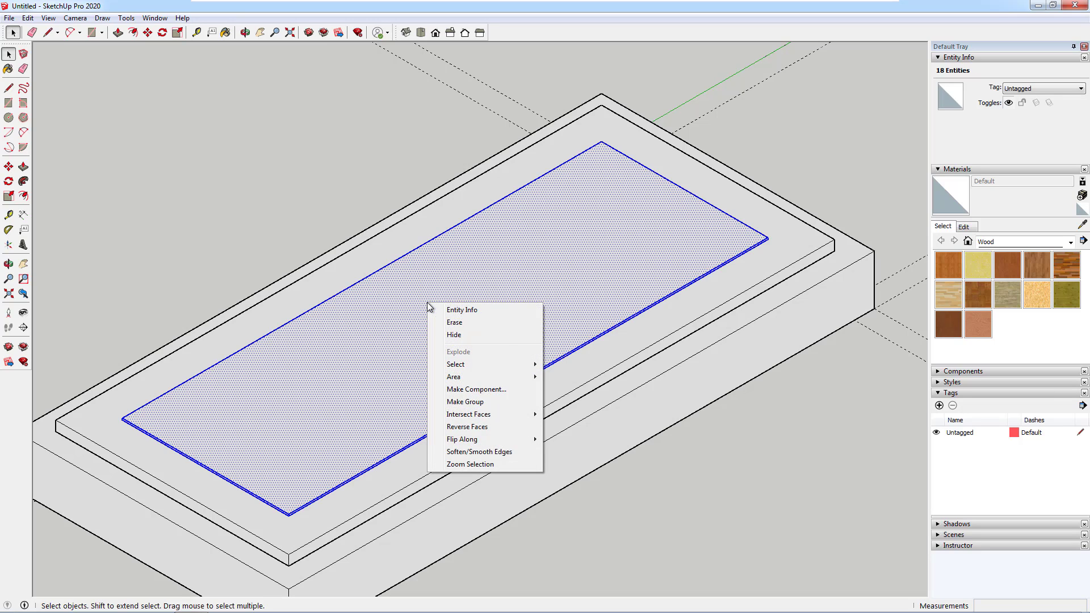
pyautogui.click(499, 388)
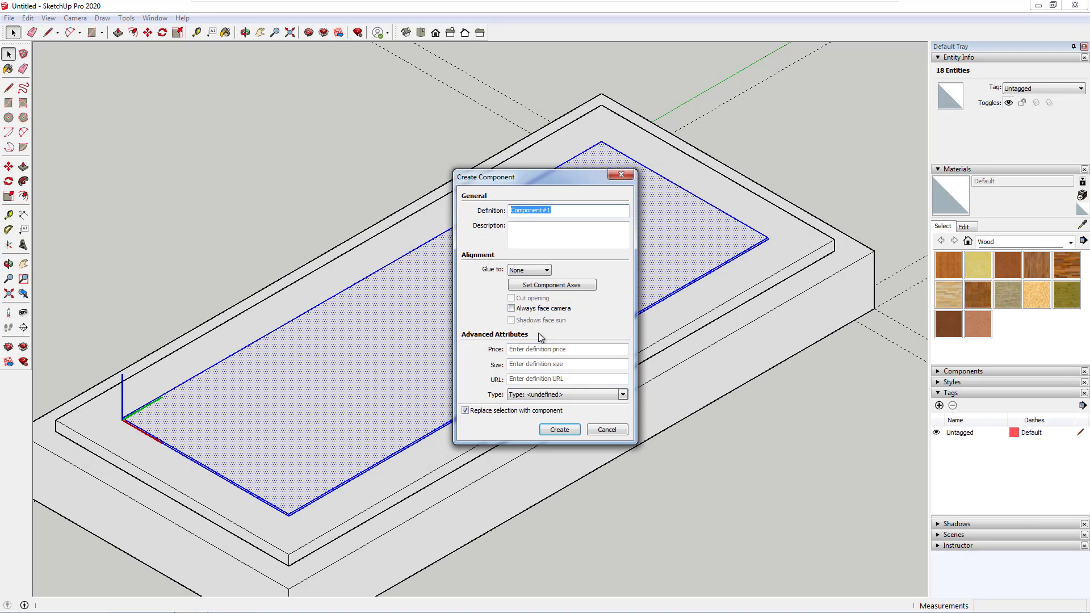
pyautogui.write('Kaca-')
pyautogui.write('Jendela-Tunggal')
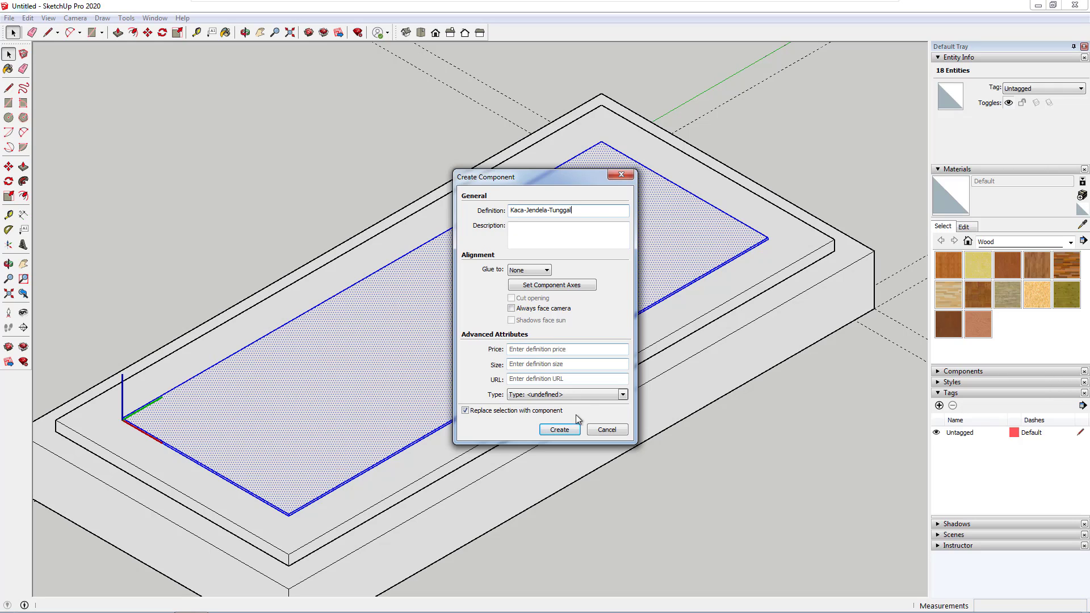
pyautogui.click(559, 430)
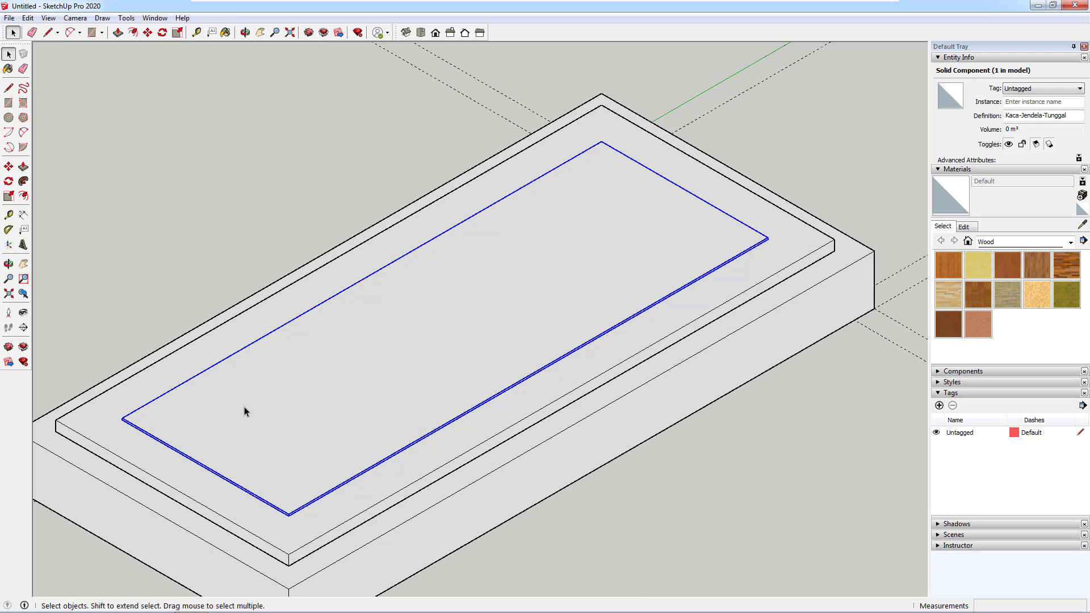
# Move the sash and glass components together 30 mm, from sash corner to frame corner
pyautogui.keyDown('shift'); pyautogui.click(225, 337); pyautogui.keyUp('shift')
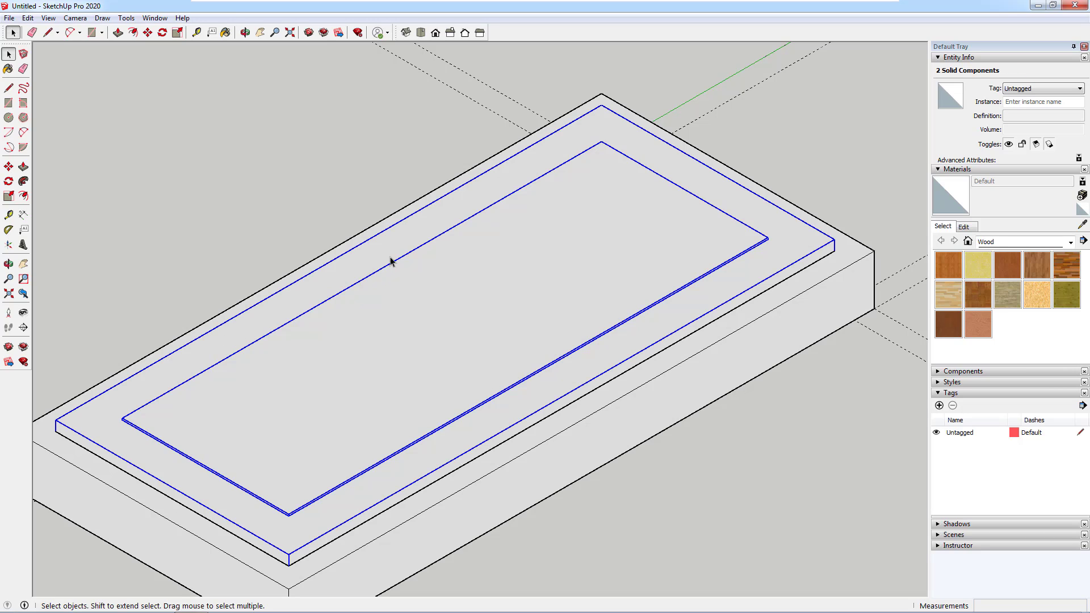
pyautogui.click(8, 166)
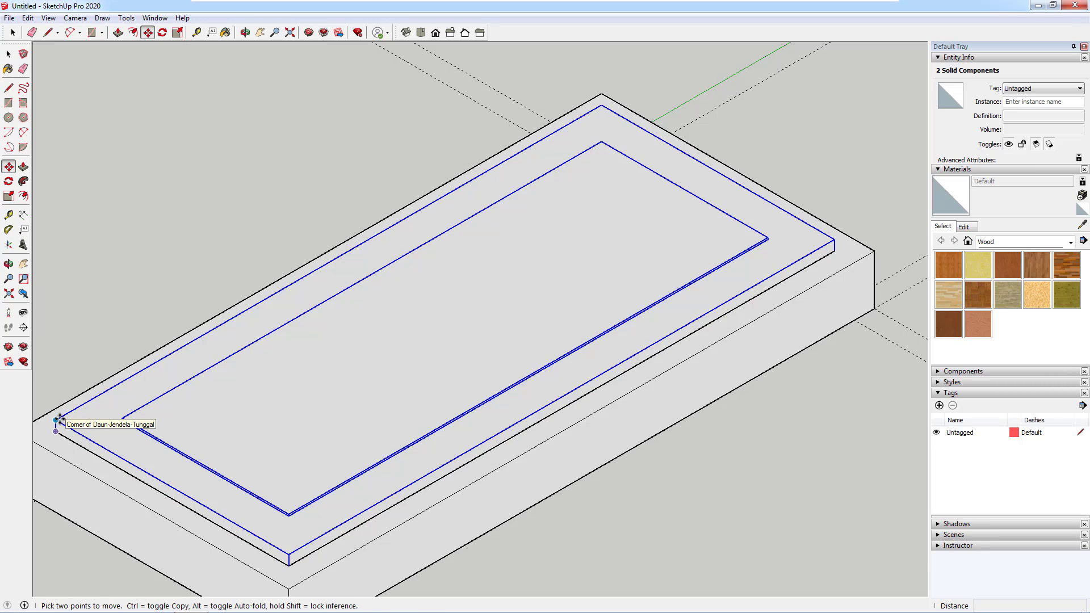
pyautogui.click(57, 420)
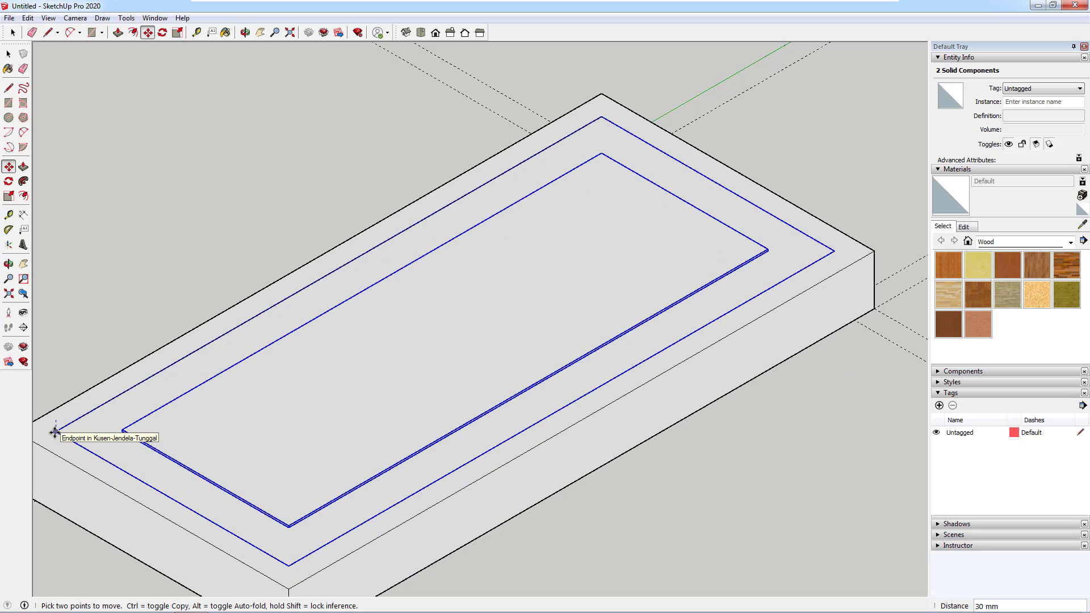
pyautogui.click(55, 433)
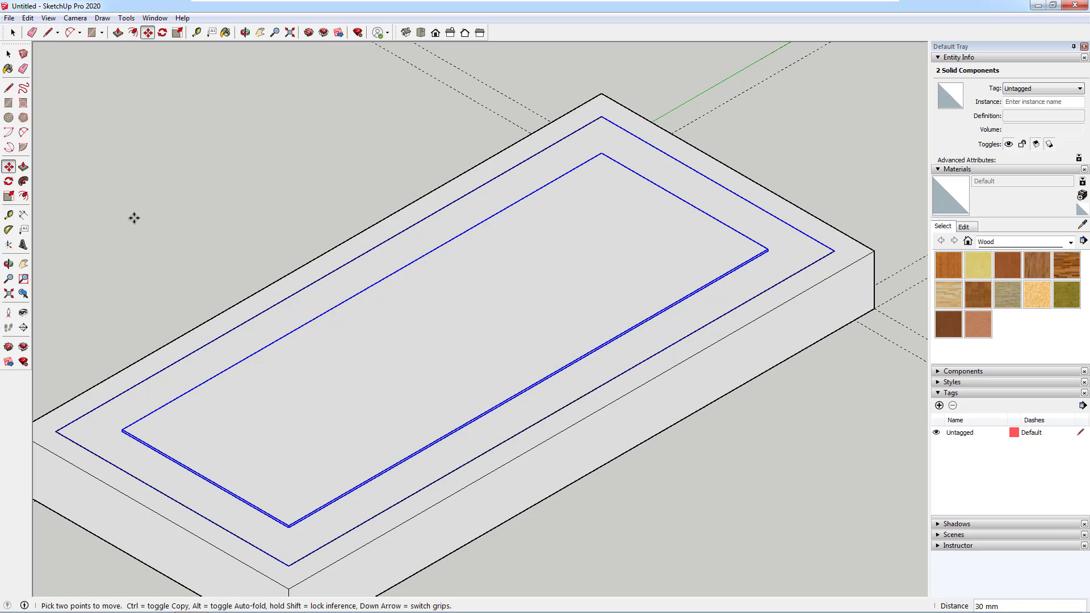
pyautogui.click(11, 56)
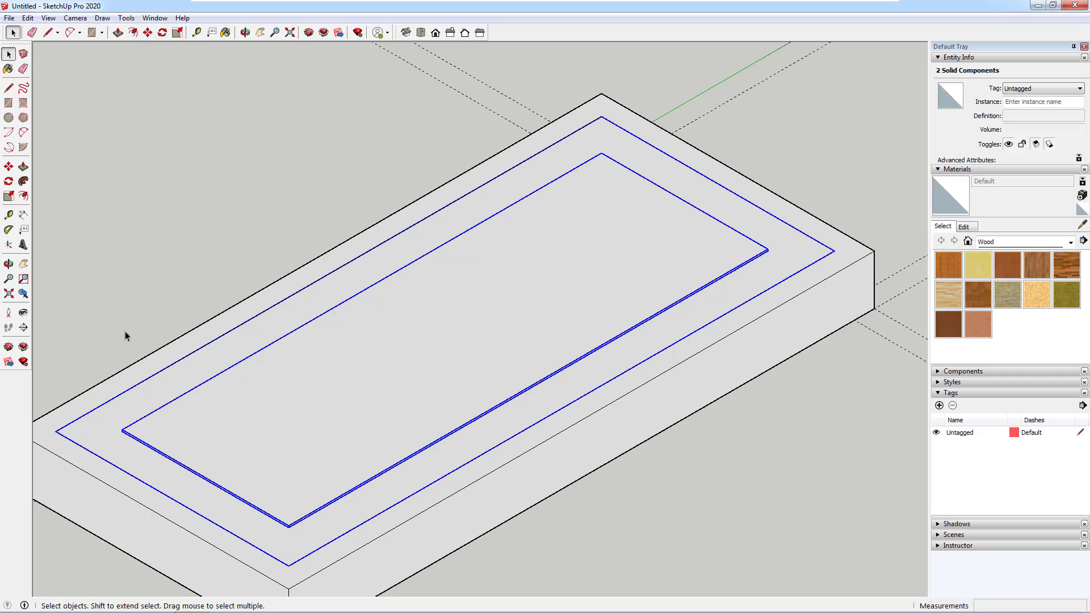
# Select only the glass pane and view its corner in the isometric view
pyautogui.click(142, 443)
pyautogui.scroll(3, 124, 443)
pyautogui.scroll(2, 124, 443)
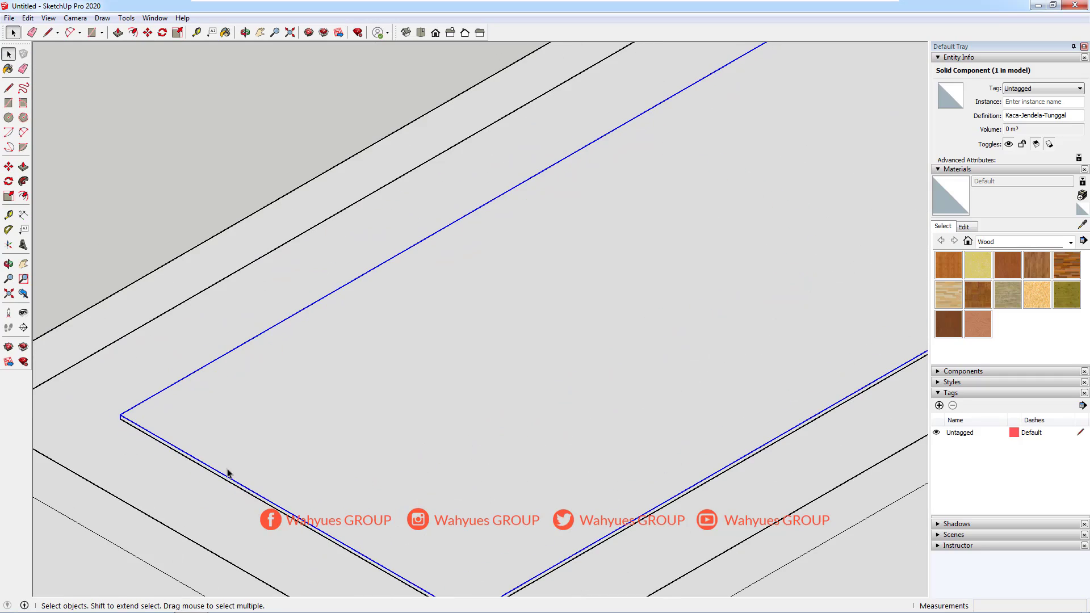
pyautogui.moveTo(227, 473); pyautogui.dragTo(178, 451, button='middle')
pyautogui.click(406, 32)
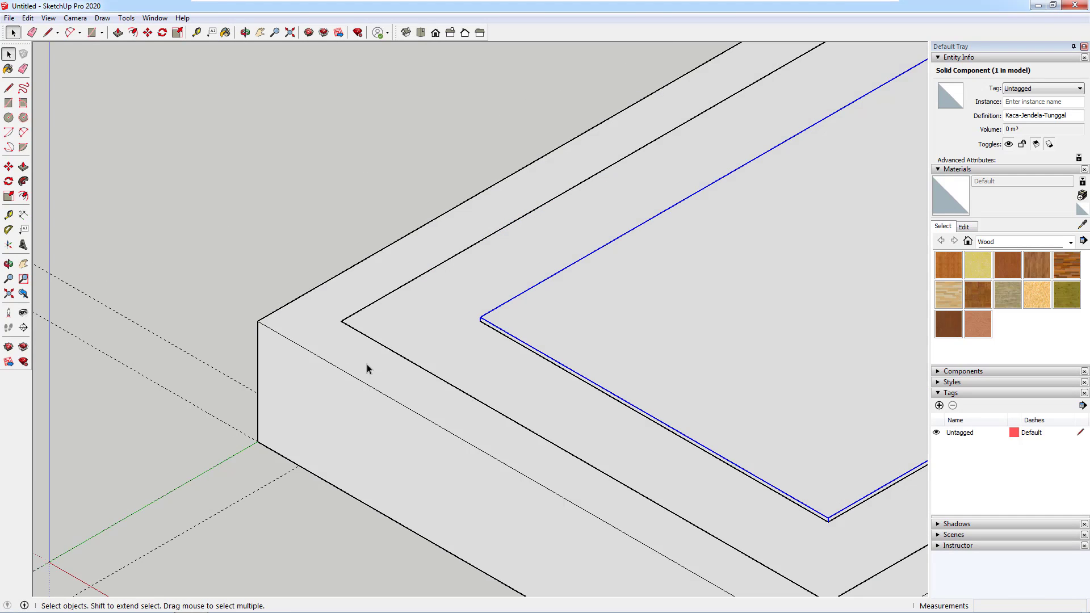
pyautogui.scroll(2, 522, 334)
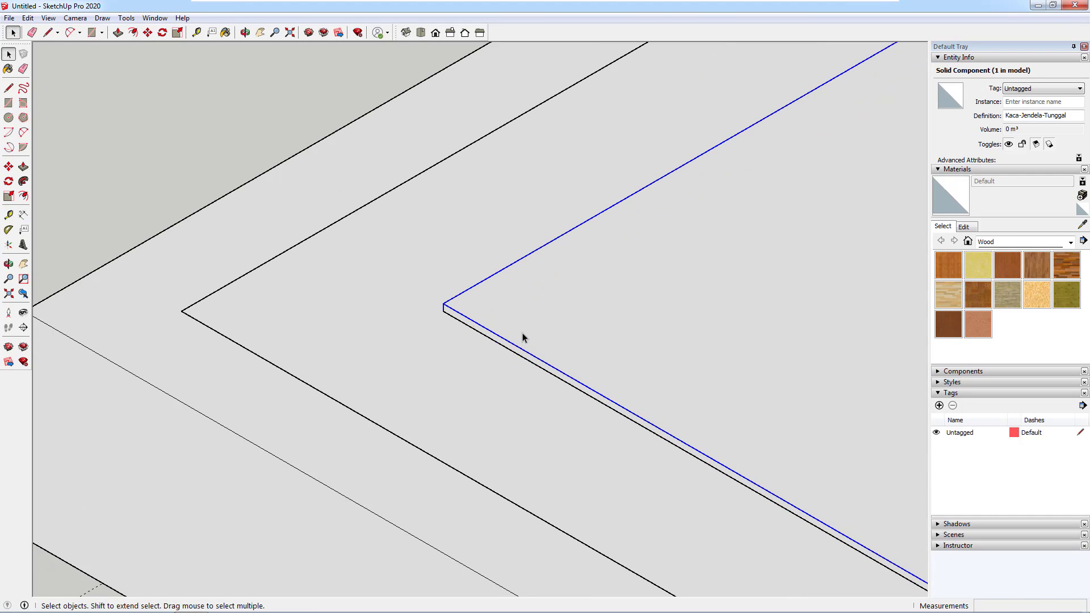
# Move the Kaca-Jendela-Tunggal glass pane 10 mm along the blue axis
pyautogui.click(9, 167)
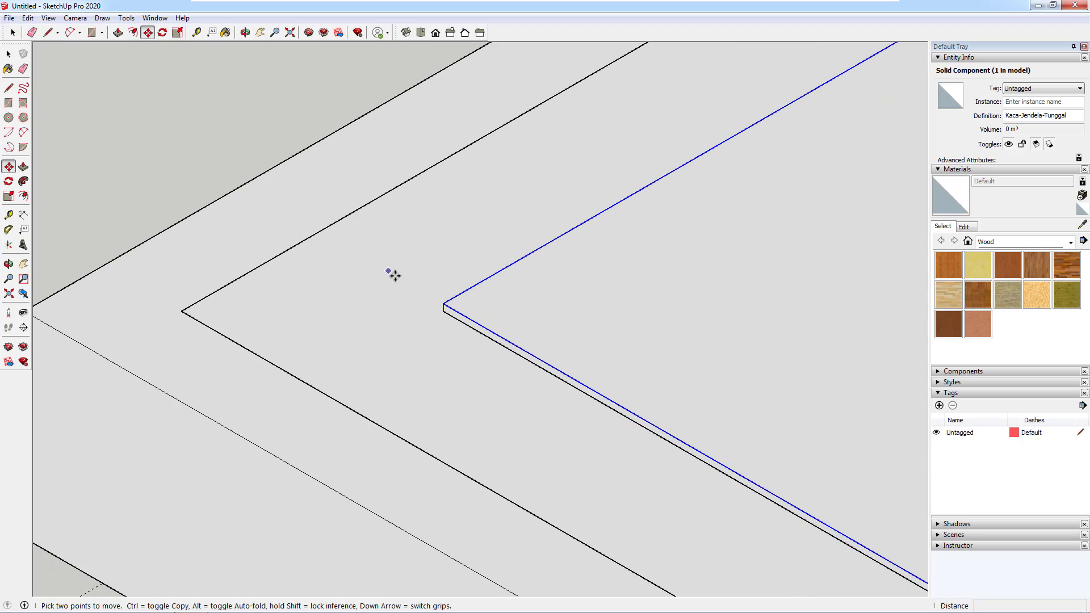
pyautogui.click(443, 304)
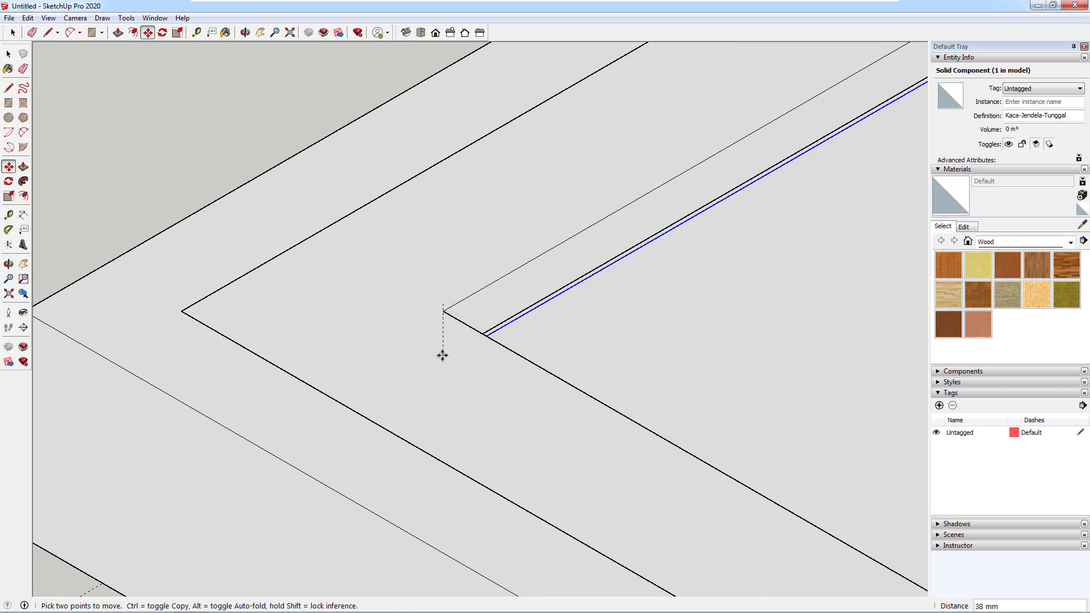
pyautogui.write('10')
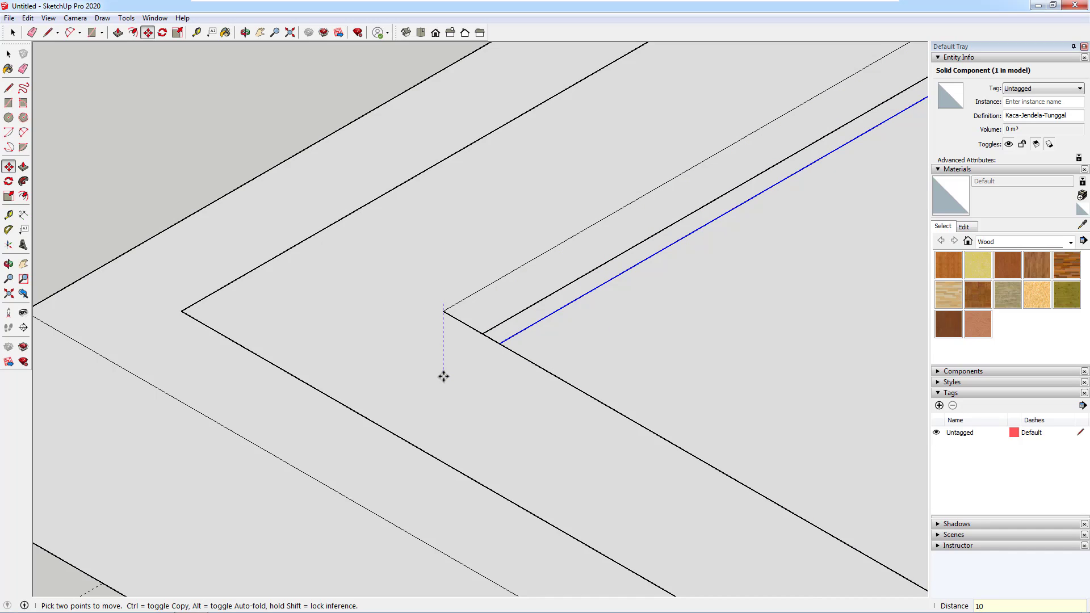
pyautogui.press('Return')
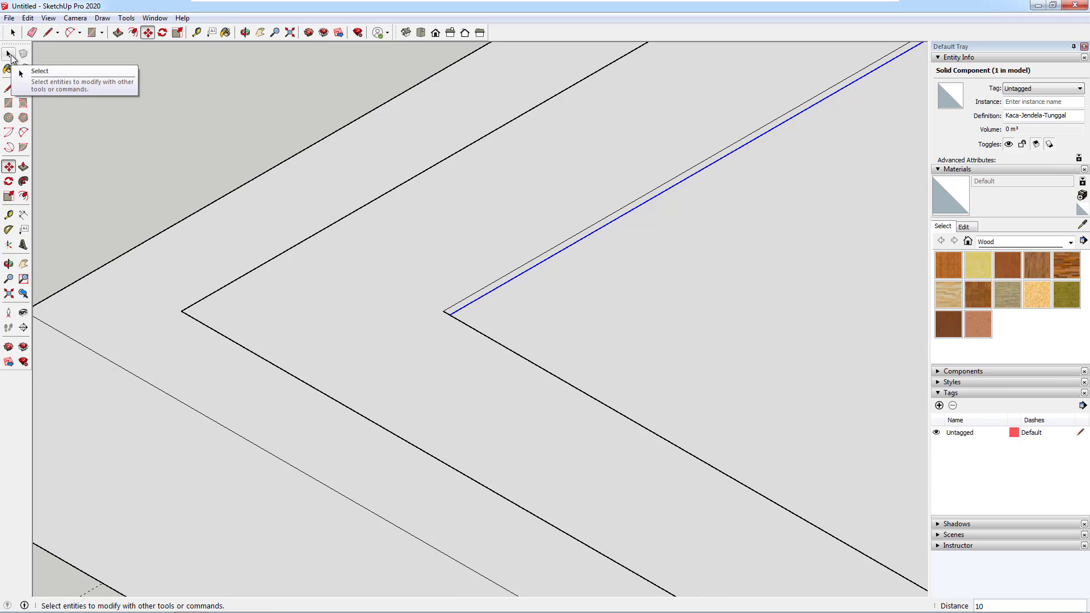
pyautogui.click(10, 56)
pyautogui.scroll(-2, 259, 356)
pyautogui.scroll(-2, 258, 356)
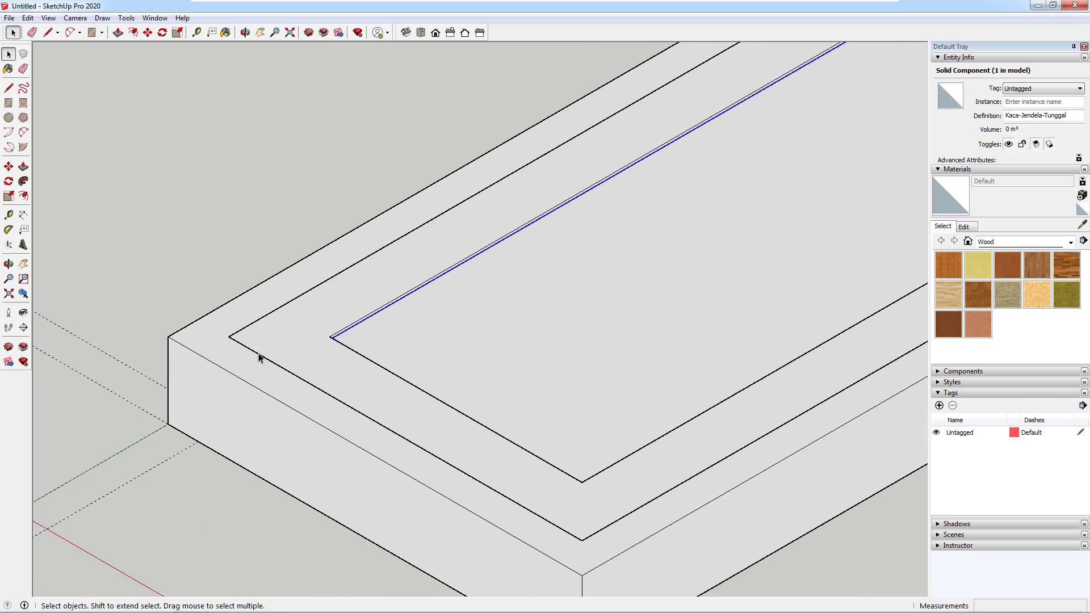
pyautogui.scroll(-3, 258, 357)
pyautogui.scroll(-2, 258, 356)
pyautogui.scroll(2, 472, 242)
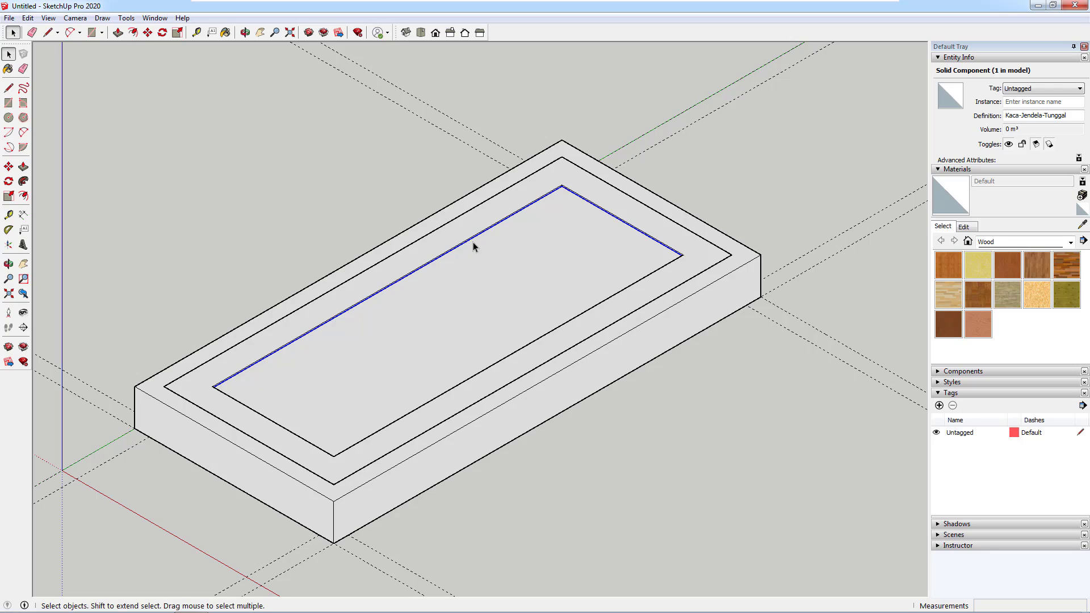
# Add tags Kusen-Jendela-Tunggal, Daun-Jendela-Tunggal and Kaca-Jendela-Tunggal in the Tags panel
pyautogui.click(273, 207)
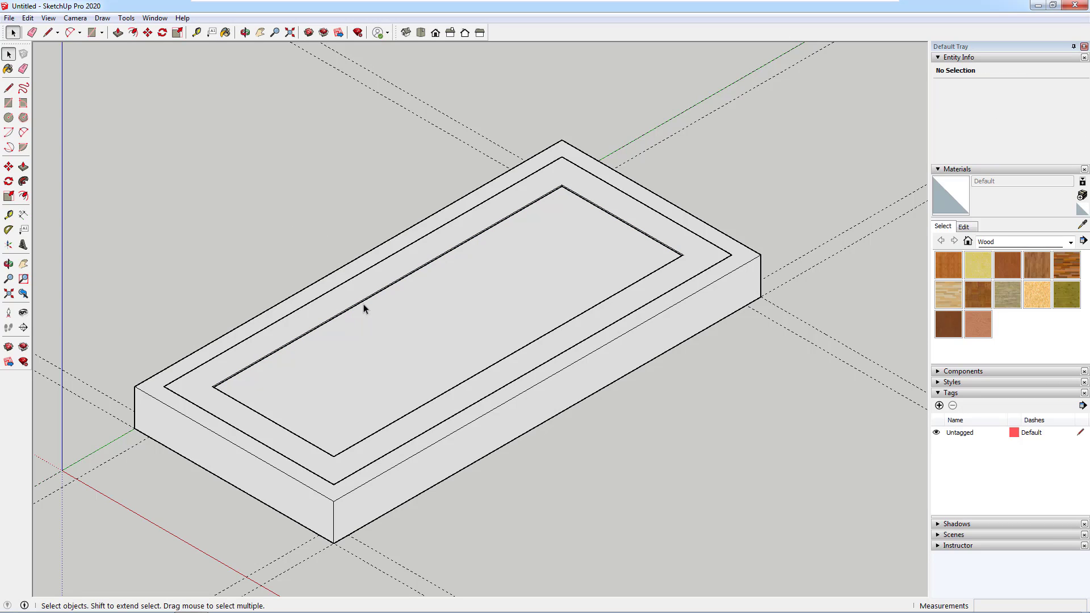
pyautogui.click(940, 406)
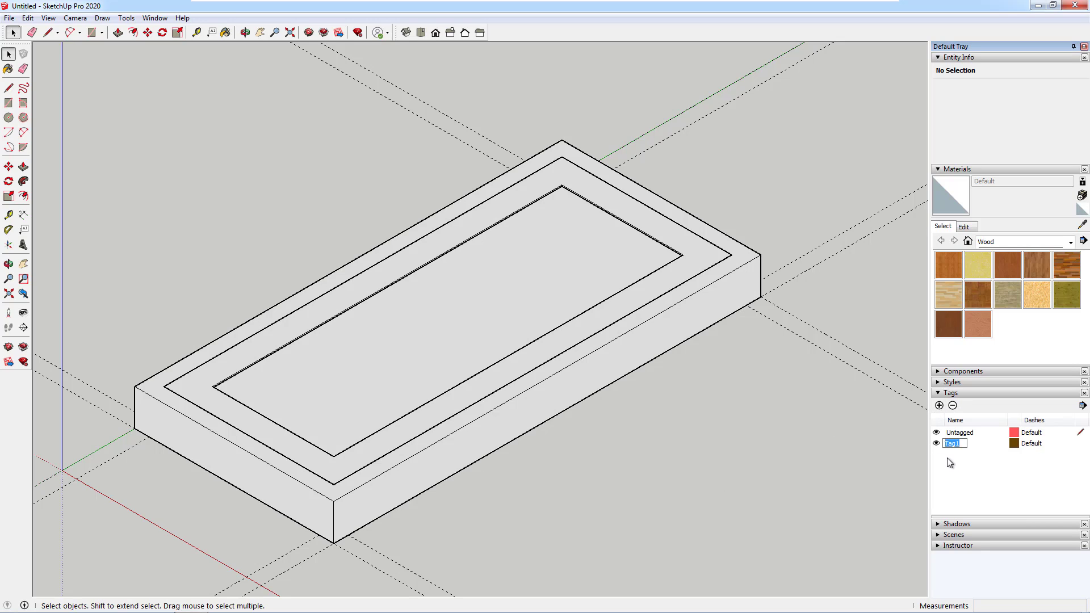
pyautogui.write('Kusen-Jendela-Tu')
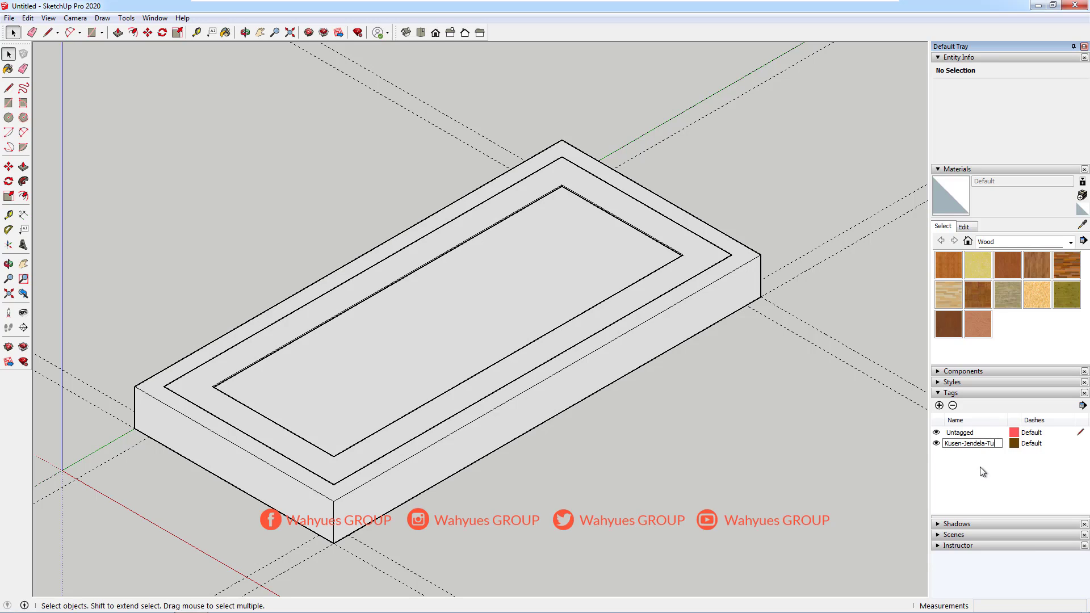
pyautogui.write('nggal')
pyautogui.press('Return')
pyautogui.click(940, 406)
pyautogui.write('D')
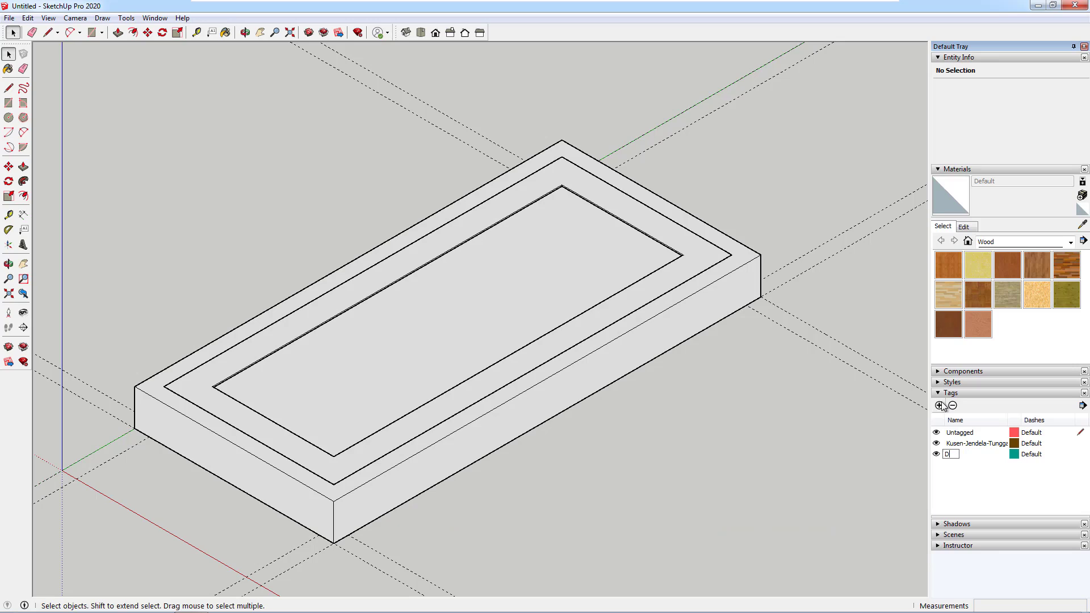
pyautogui.write('aun-Jen')
pyautogui.write('dela-Tunggal')
pyautogui.press('Return')
pyautogui.click(939, 406)
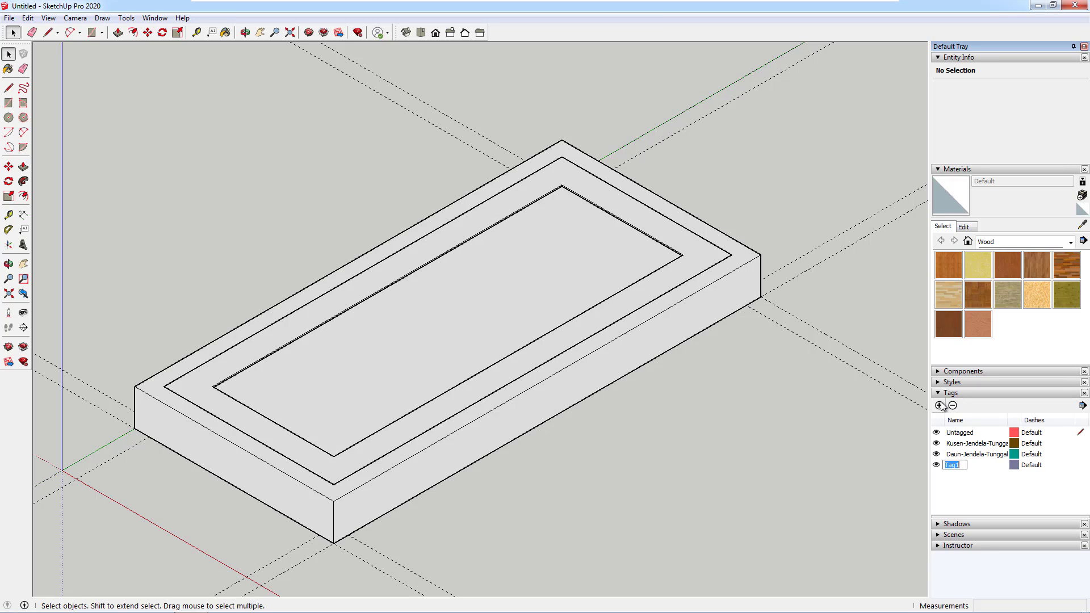
pyautogui.write('Kaca-Je')
pyautogui.write('ndela-Tunggal')
pyautogui.press('Return')
# Assign the Kaca-Jendela-Tunggal tag to the glass pane component
pyautogui.click(937, 455)
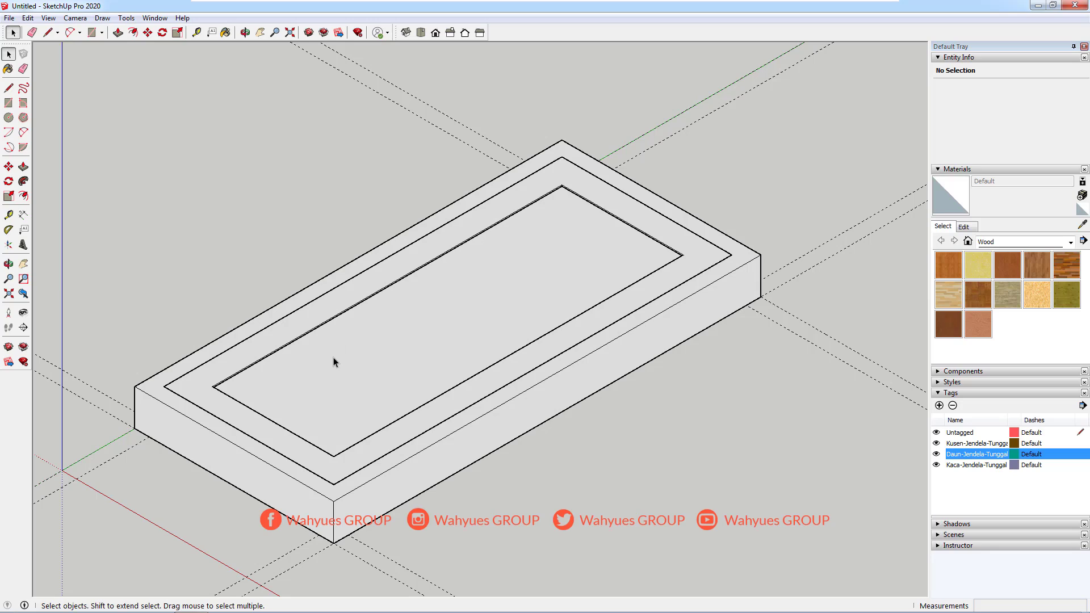
pyautogui.click(332, 357)
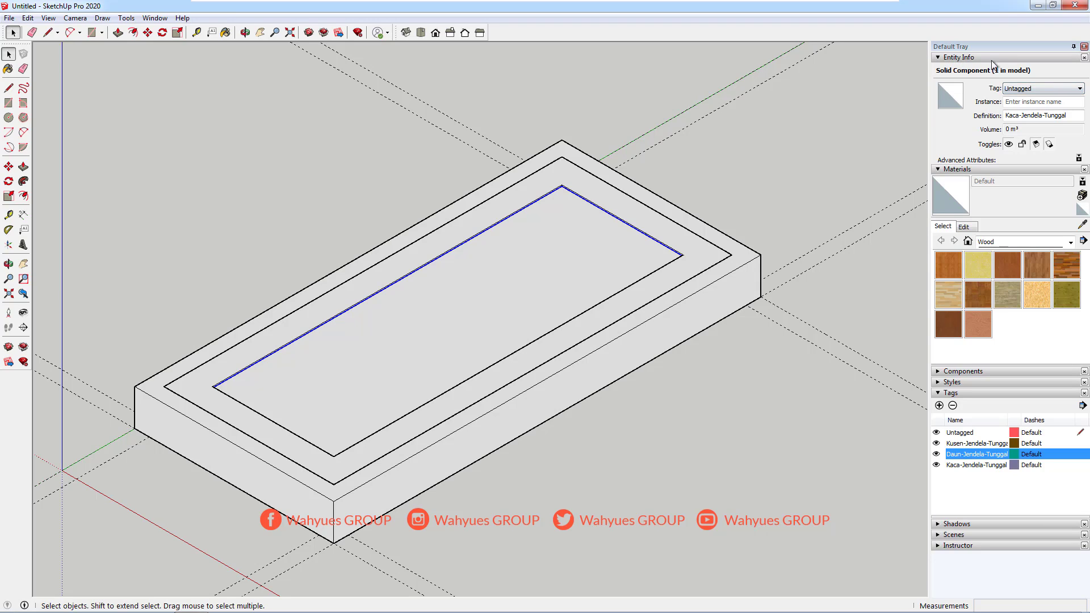
pyautogui.click(1028, 91)
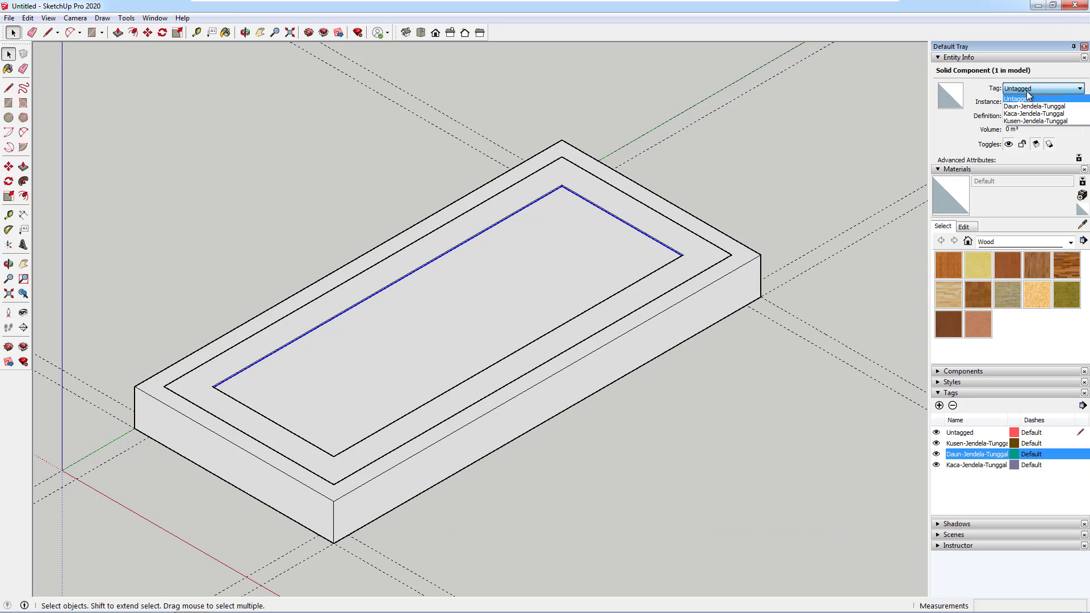
pyautogui.click(1029, 117)
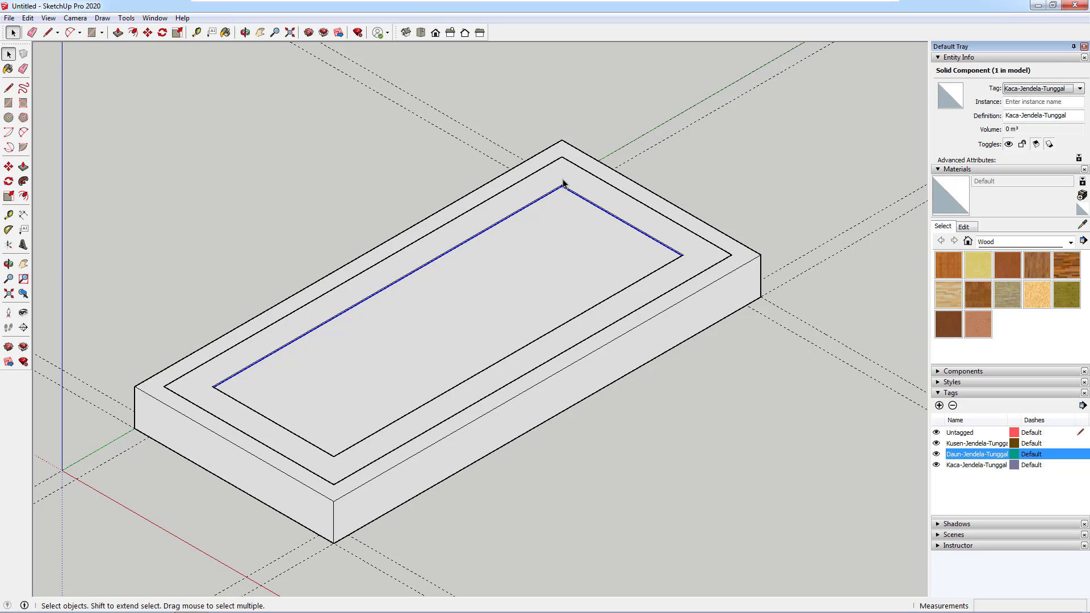
# Tag the sash Daun-Jendela-Tunggal and the outer frame Kusen-Jendela-Tunggal
pyautogui.click(563, 183)
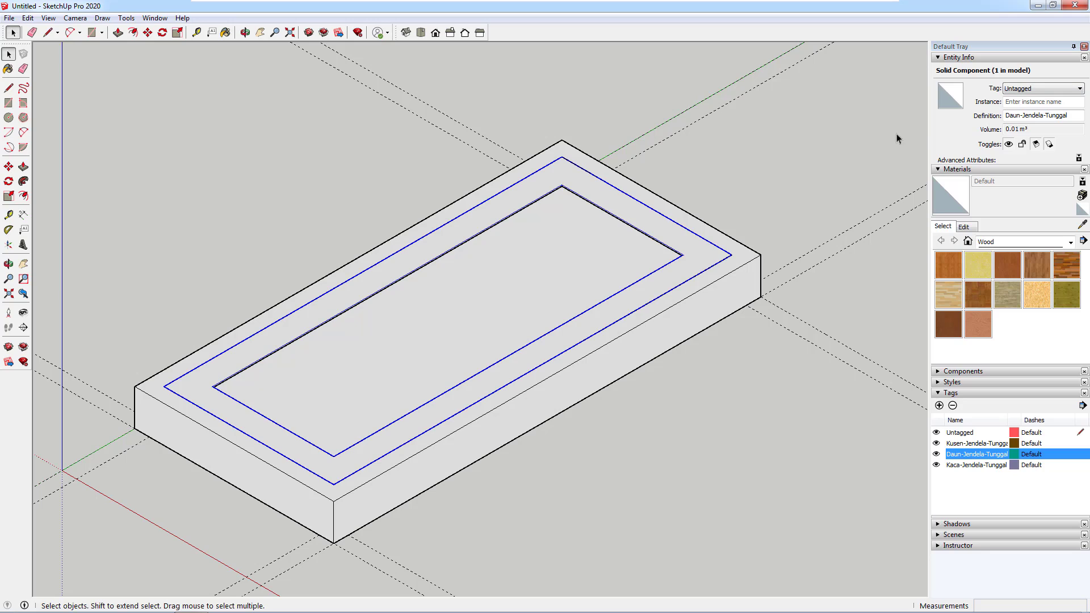
pyautogui.click(1038, 88)
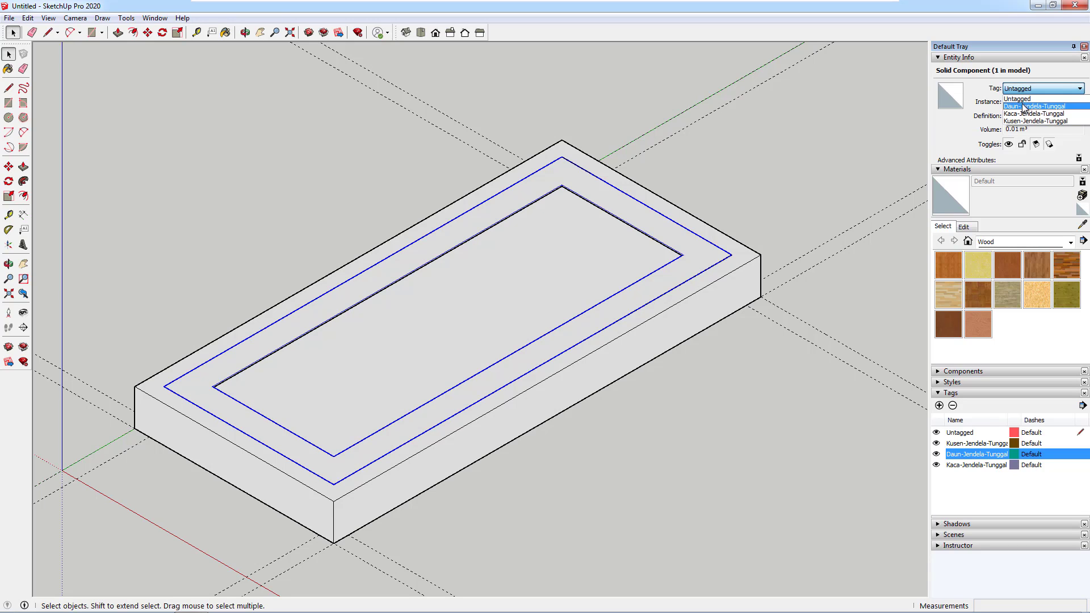
pyautogui.click(1023, 108)
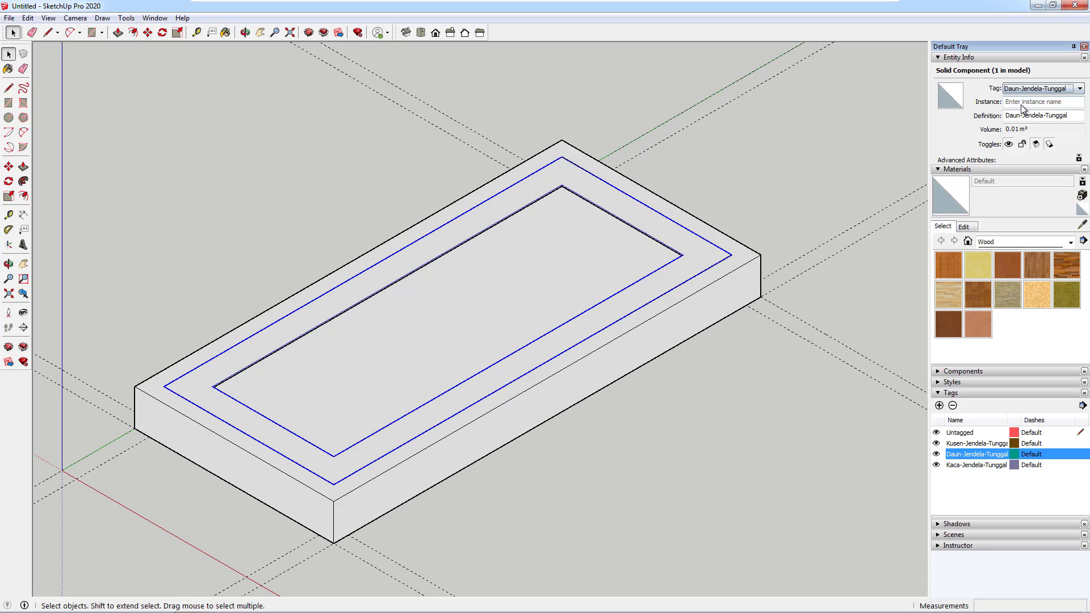
pyautogui.click(576, 158)
pyautogui.click(1046, 85)
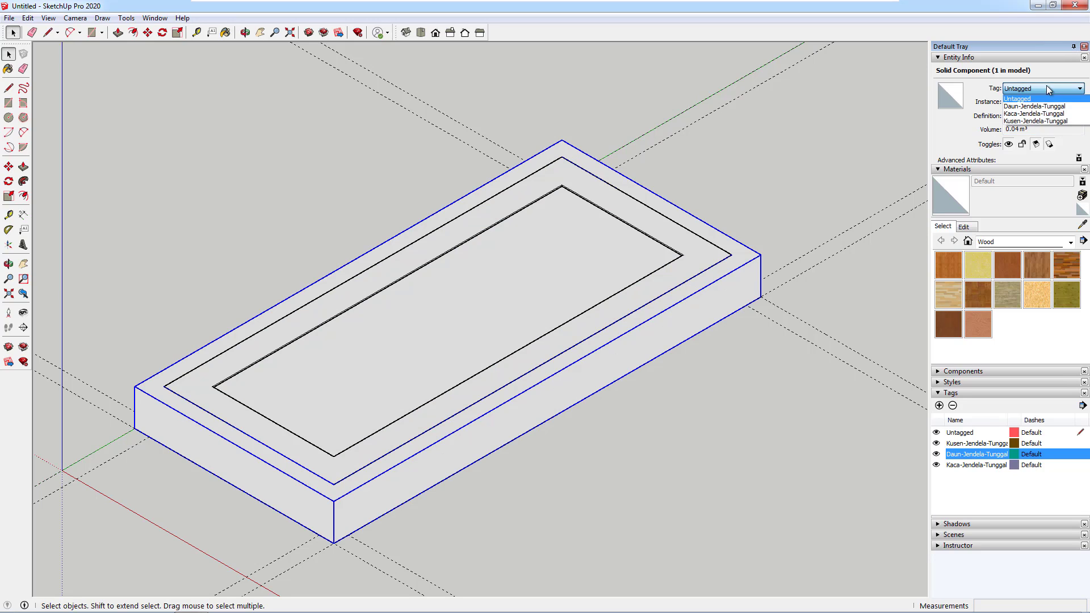
pyautogui.click(1038, 121)
pyautogui.click(697, 169)
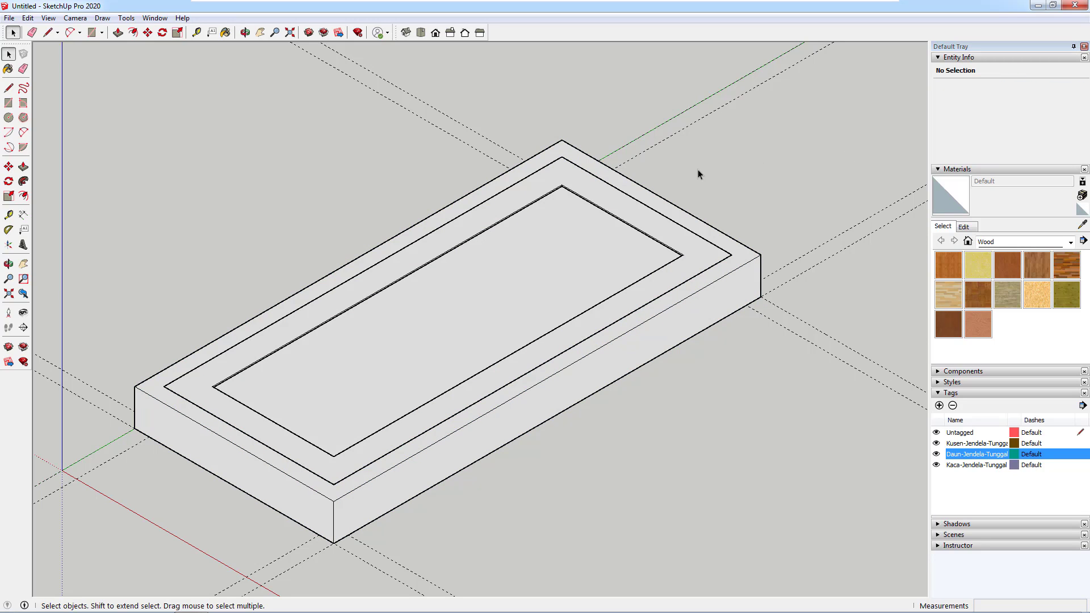
pyautogui.click(938, 454)
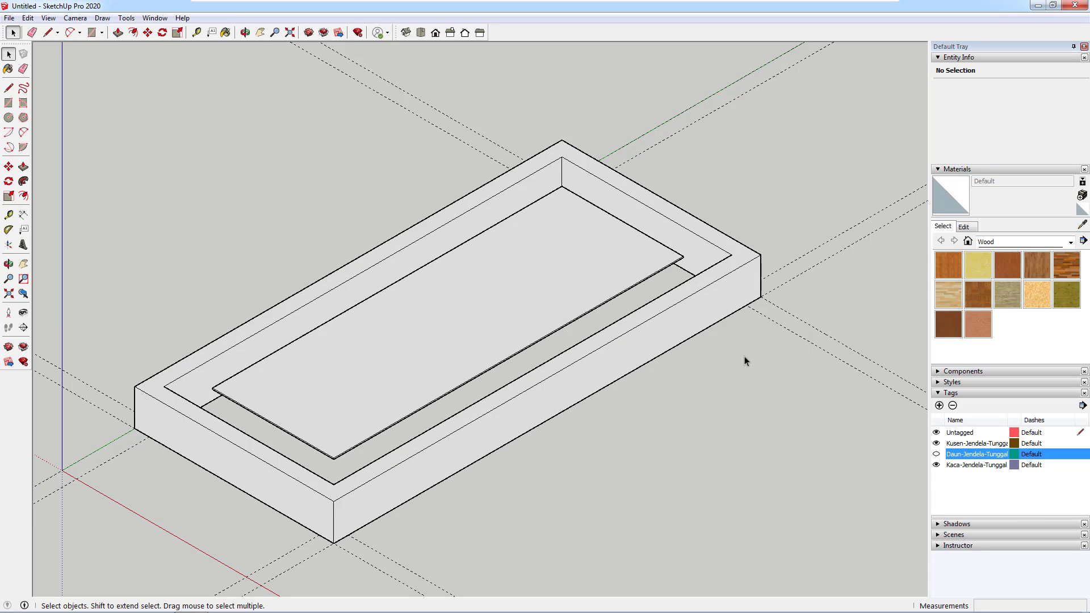
pyautogui.click(937, 465)
pyautogui.click(937, 464)
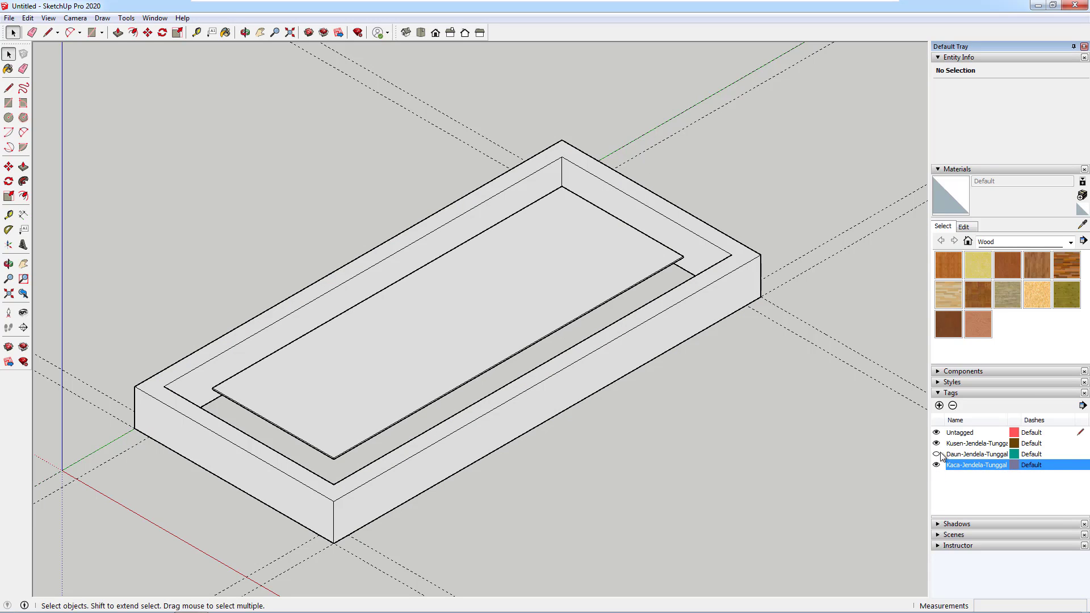
pyautogui.click(936, 443)
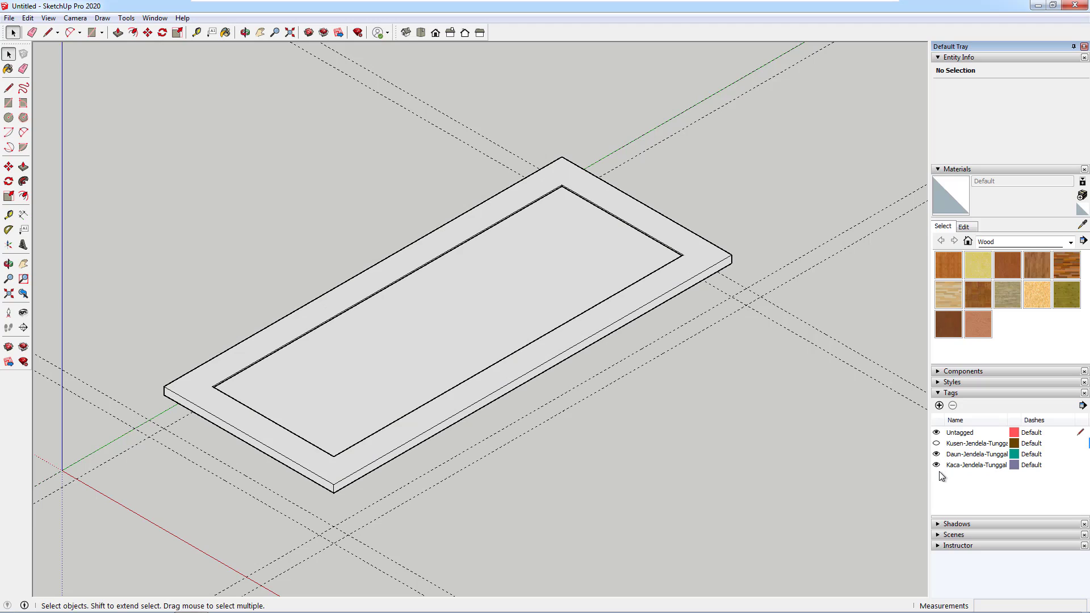
pyautogui.click(937, 465)
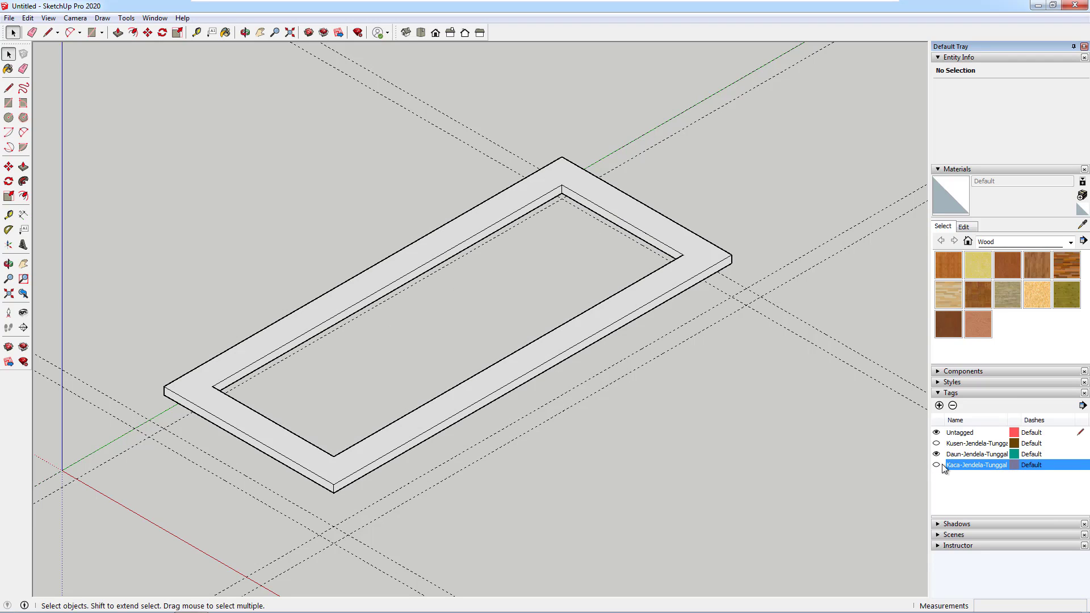
pyautogui.click(937, 465)
pyautogui.click(937, 443)
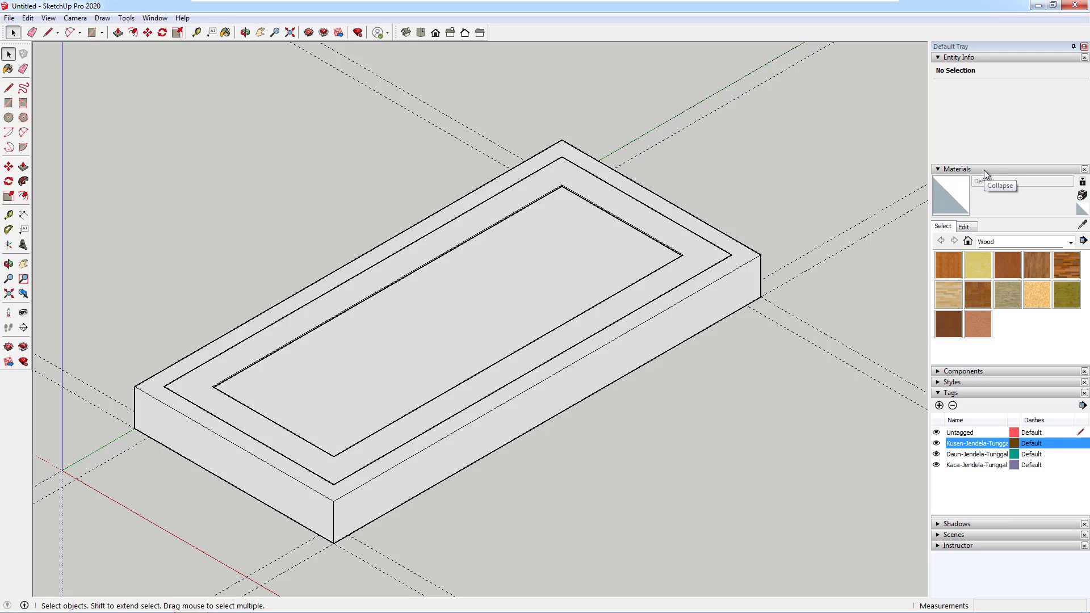
# Paint the inner pane with Translucent Glass Gray from the Glass and Mirrors materials
pyautogui.click(1004, 244)
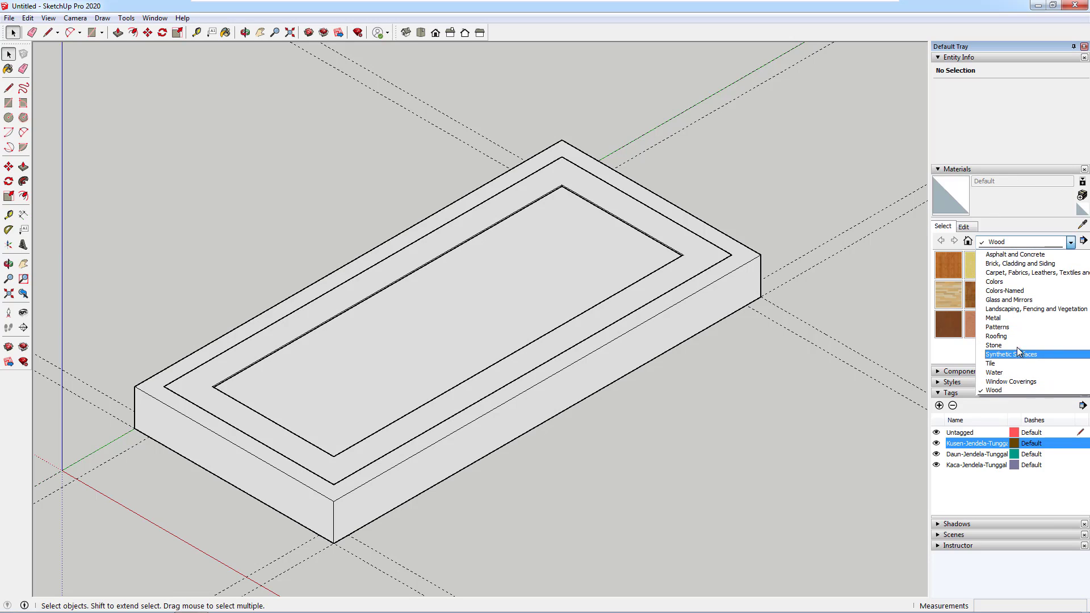
pyautogui.click(1023, 306)
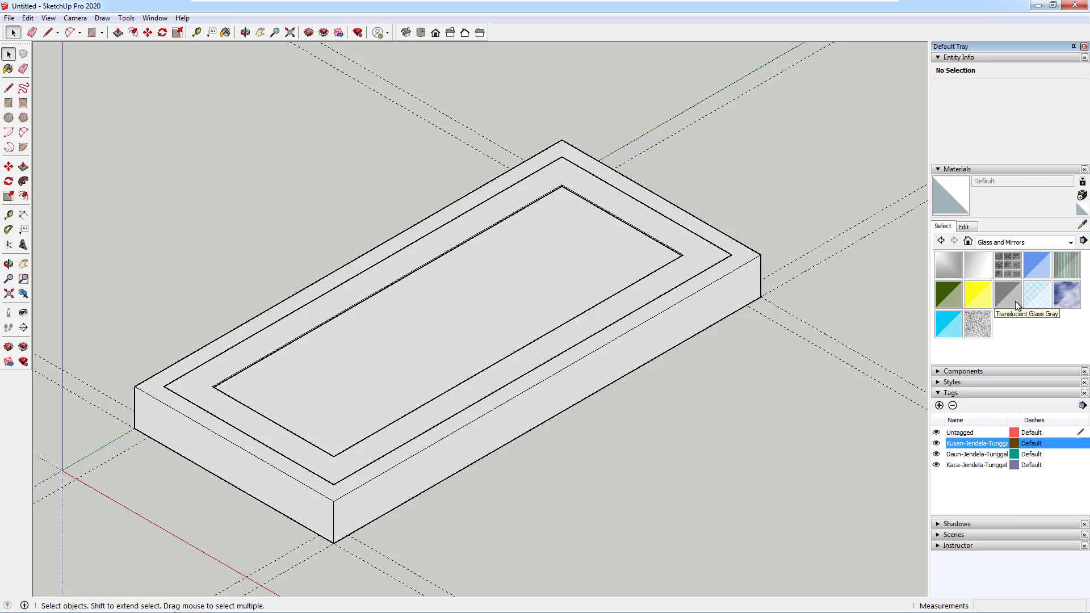
pyautogui.click(1016, 305)
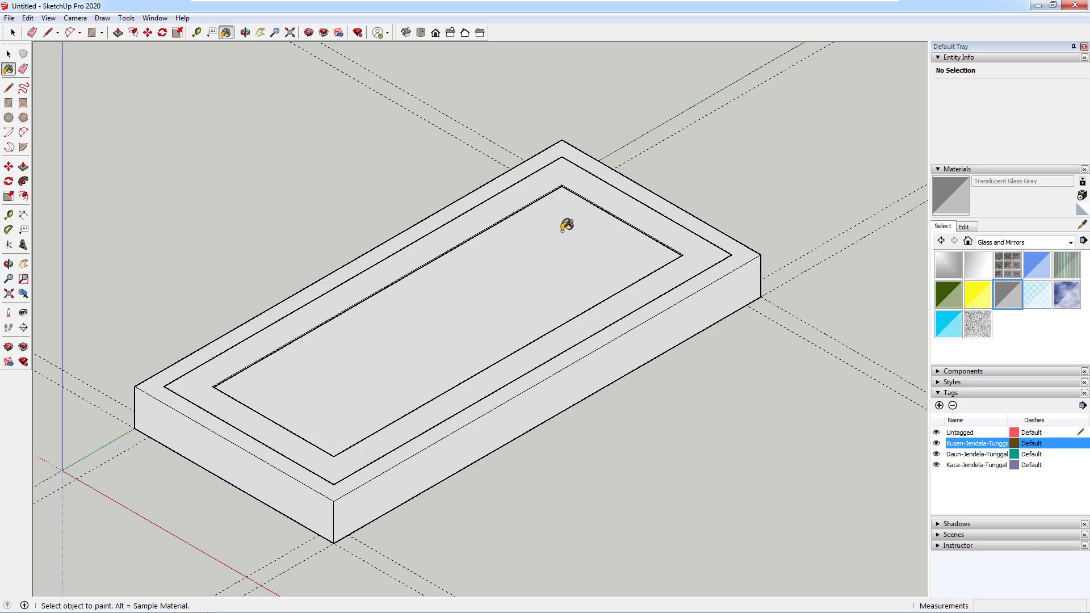
pyautogui.click(529, 243)
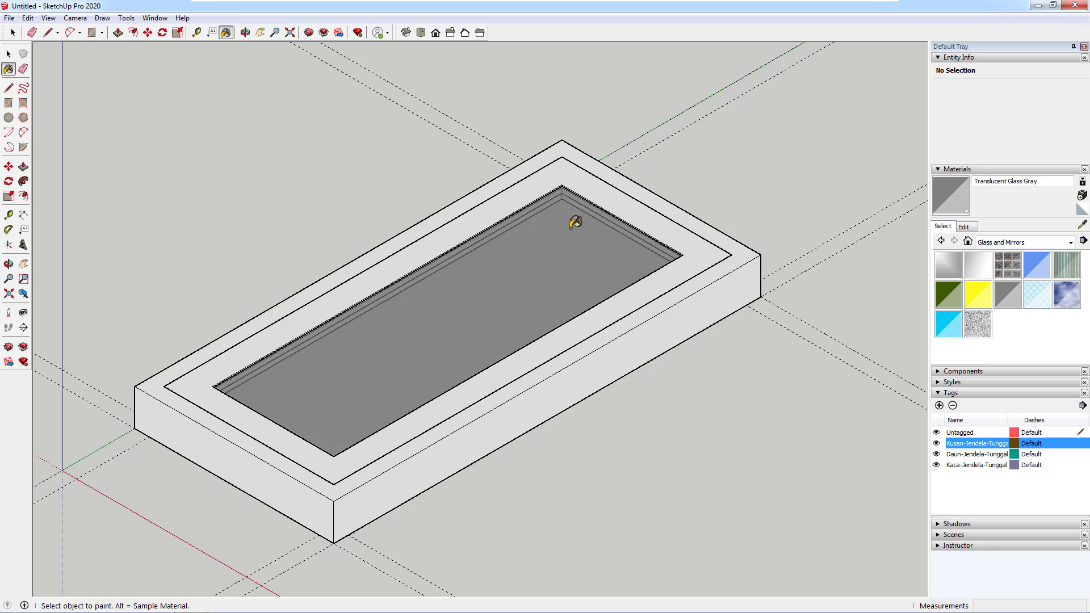
pyautogui.click(1013, 244)
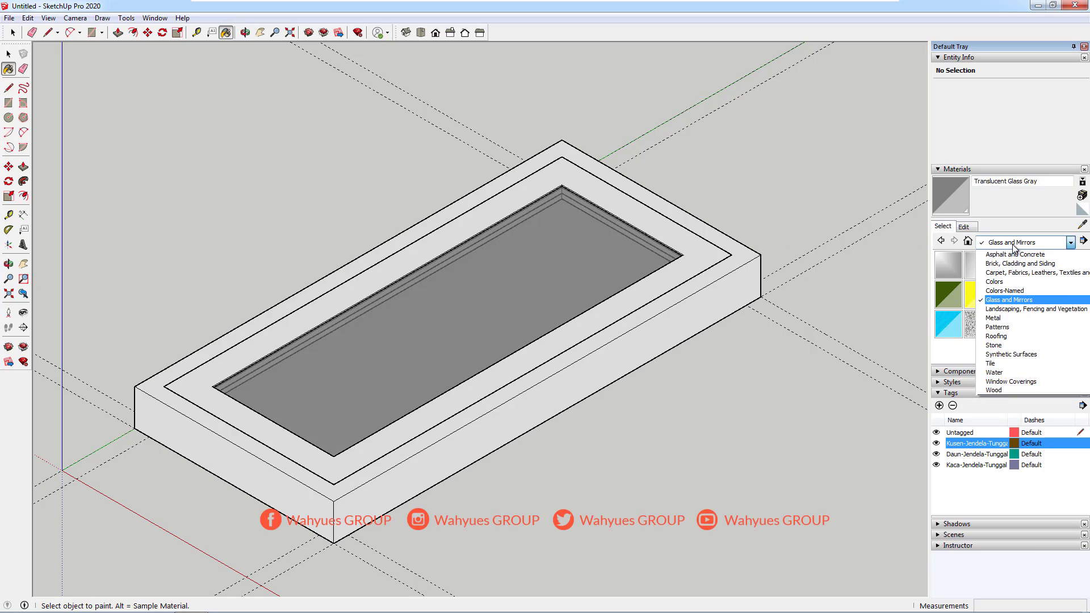
# Paint the sash and outer frame with Wood Cherry Original from the Wood materials
pyautogui.click(1001, 390)
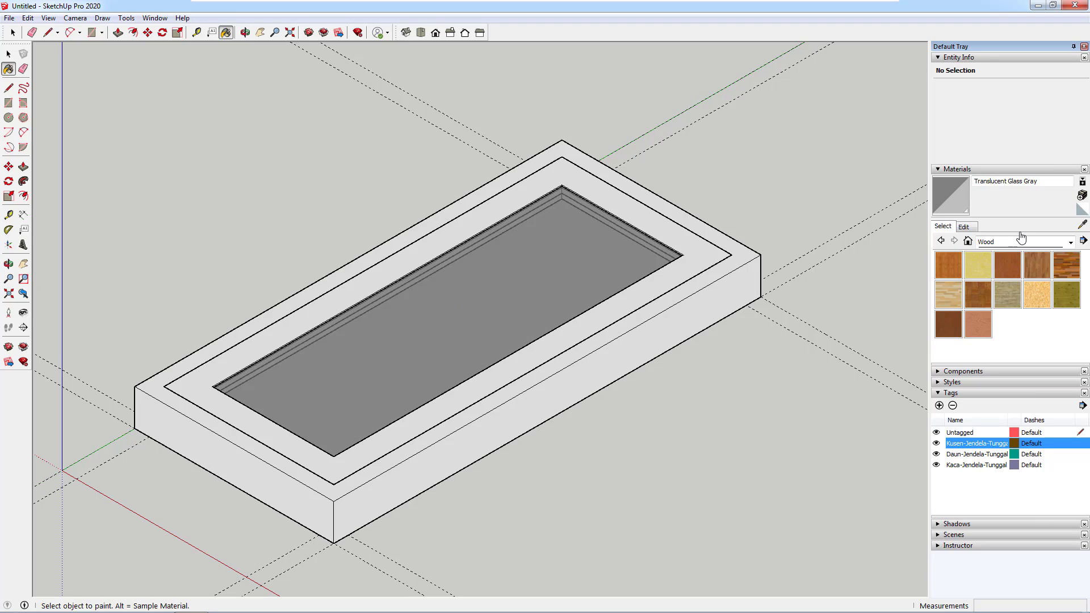
pyautogui.click(1011, 265)
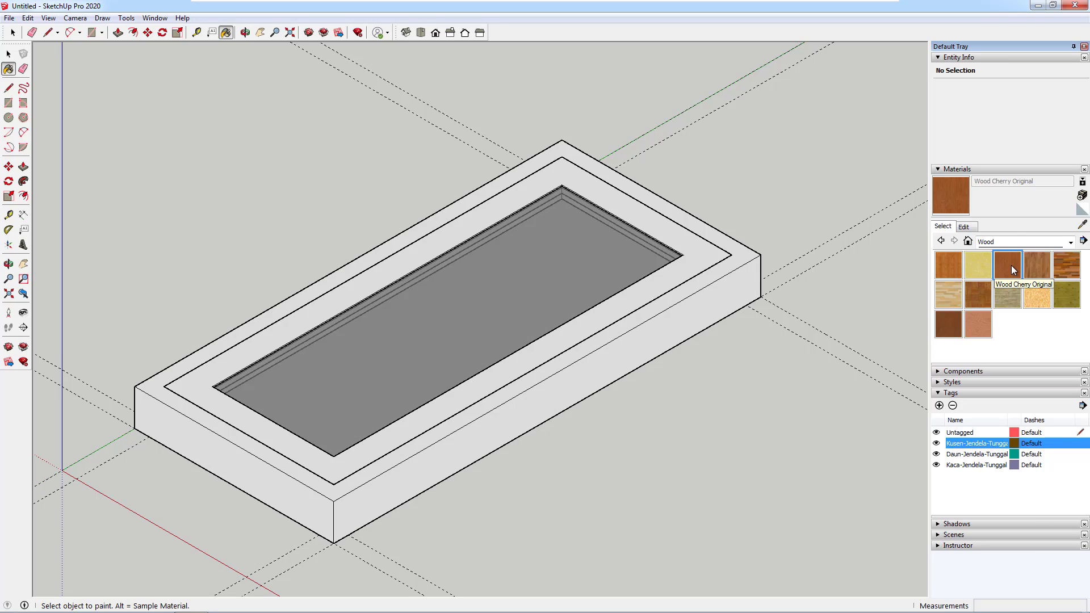
pyautogui.click(401, 260)
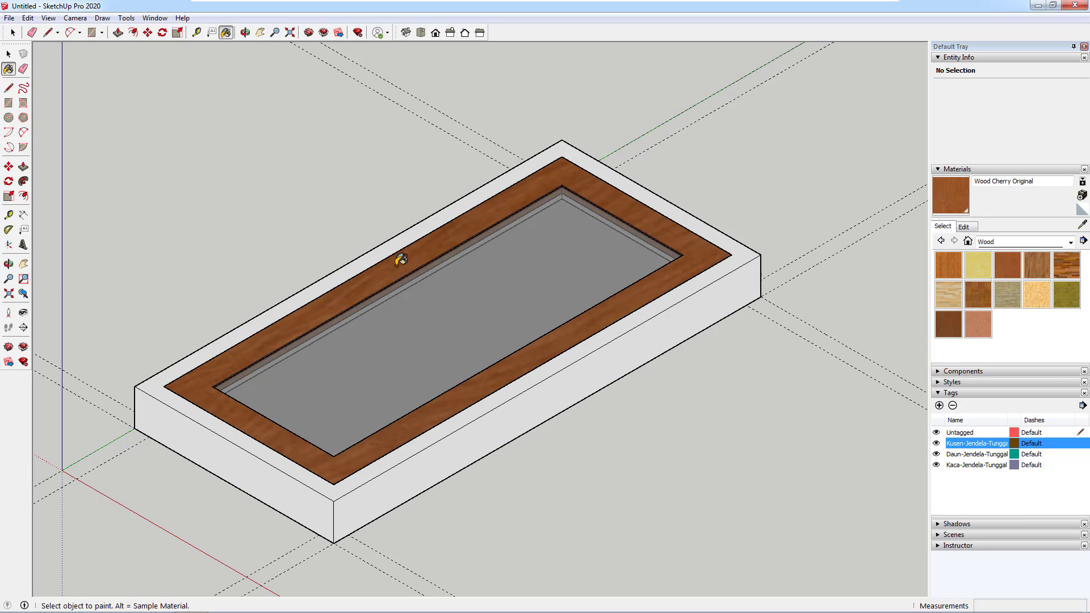
pyautogui.click(378, 250)
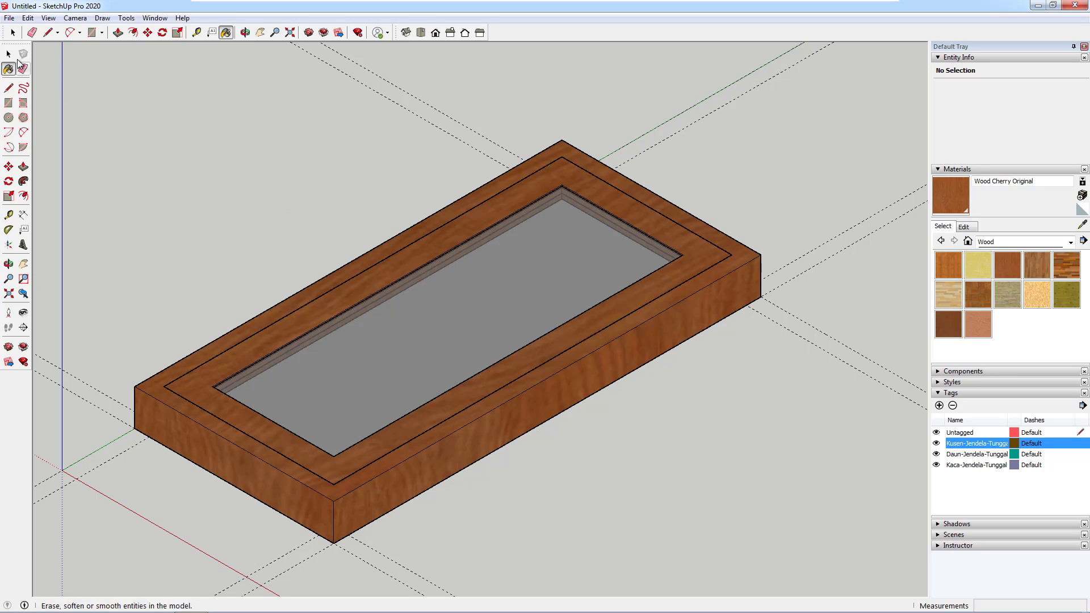
# Delete all the dashed guide lines from the model
pyautogui.click(9, 54)
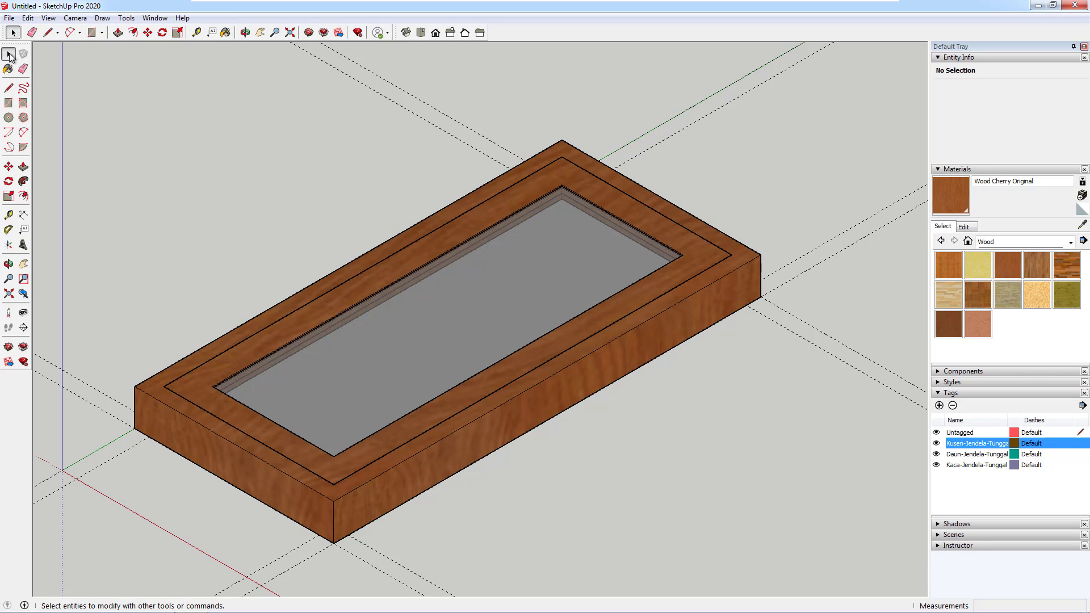
pyautogui.scroll(-3, 441, 368)
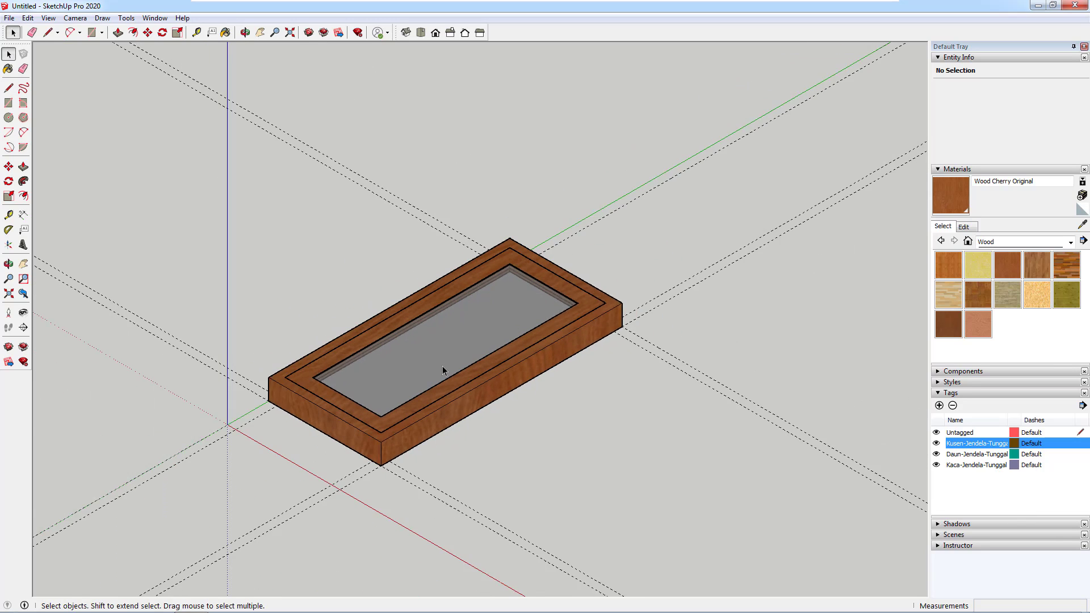
pyautogui.scroll(-2, 441, 368)
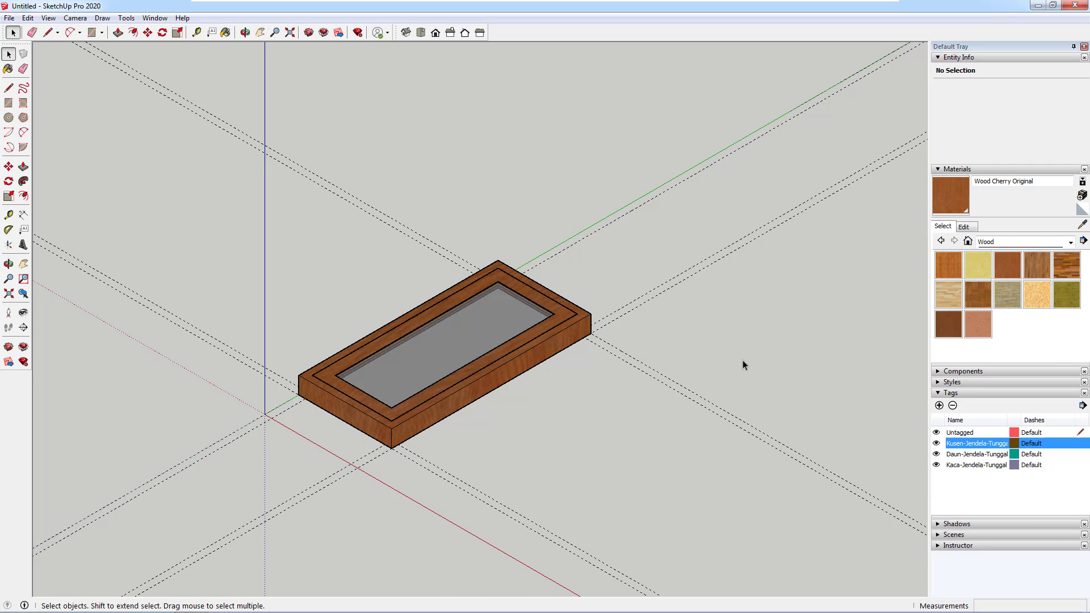
pyautogui.click(27, 17)
pyautogui.click(58, 123)
# Combine the frame, sash and glass into one component named 'Jendela-Tunggal'
pyautogui.moveTo(151, 137); pyautogui.dragTo(779, 516)
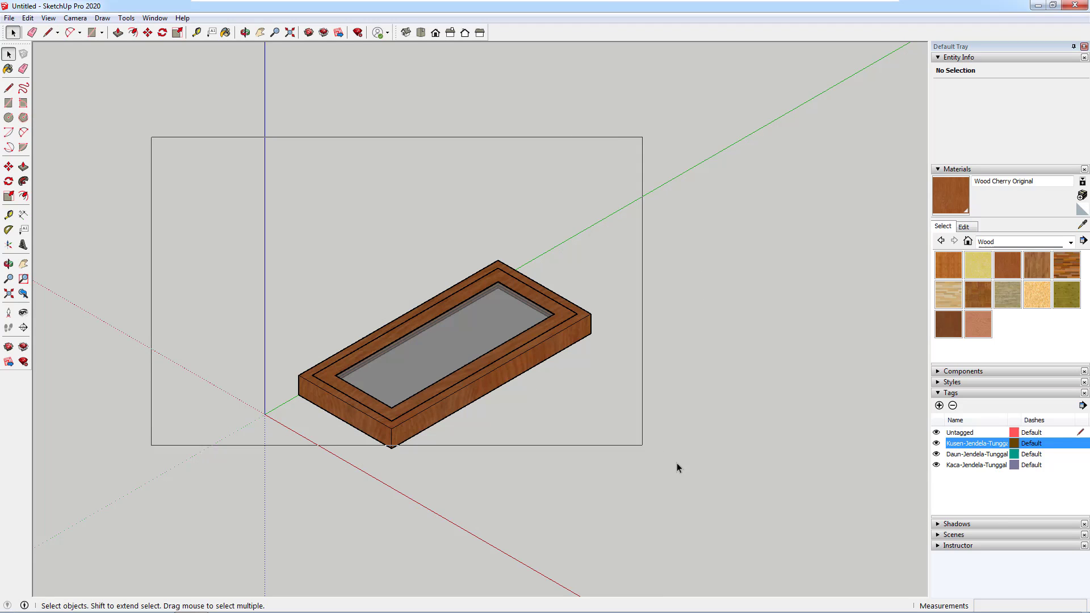
pyautogui.rightClick(464, 396)
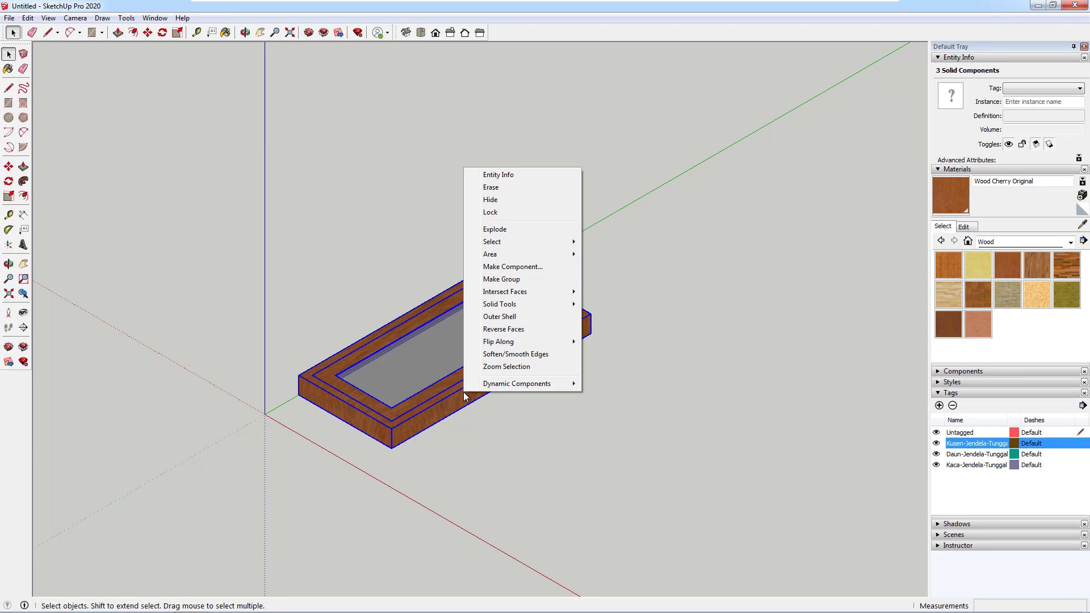
pyautogui.click(536, 267)
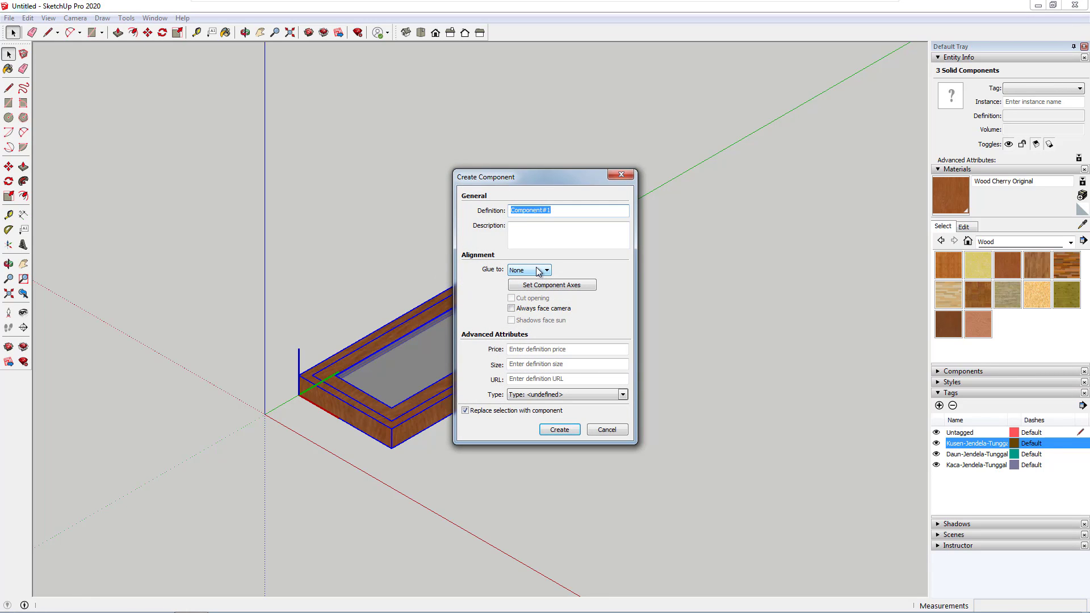
pyautogui.write('Jendela-Tunggal')
pyautogui.click(562, 431)
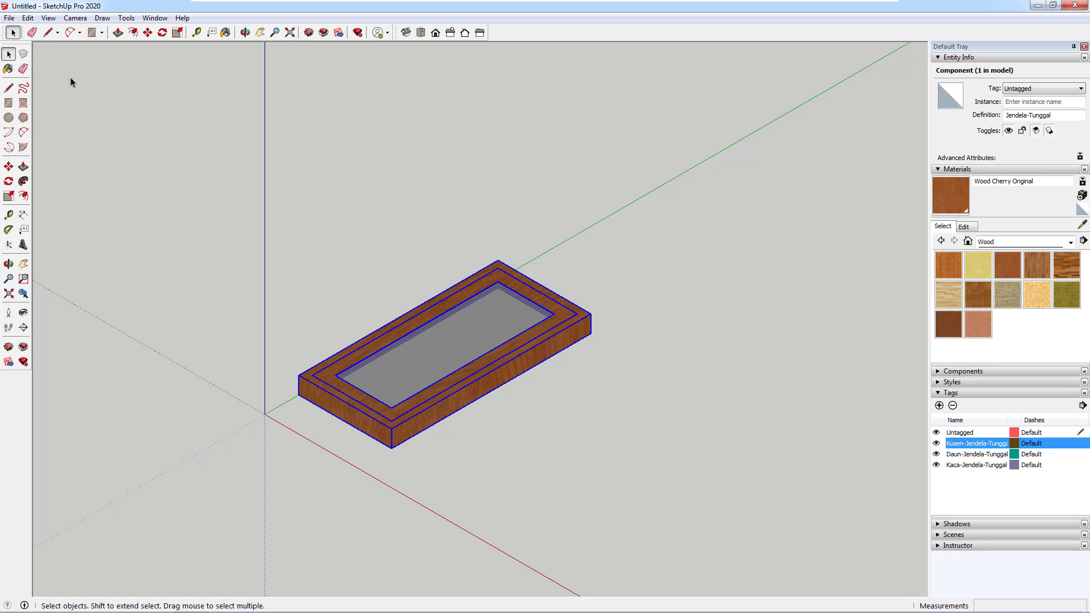
# Save the model as 'Jendela-Tunggal' in the Pintu dan Jendela folder
pyautogui.click(9, 18)
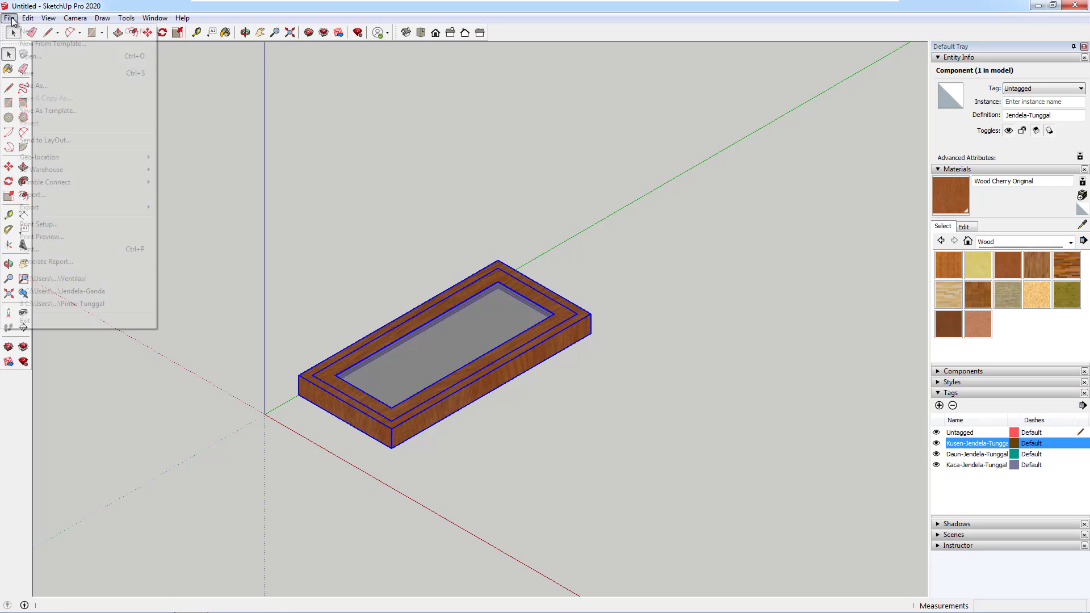
pyautogui.click(32, 72)
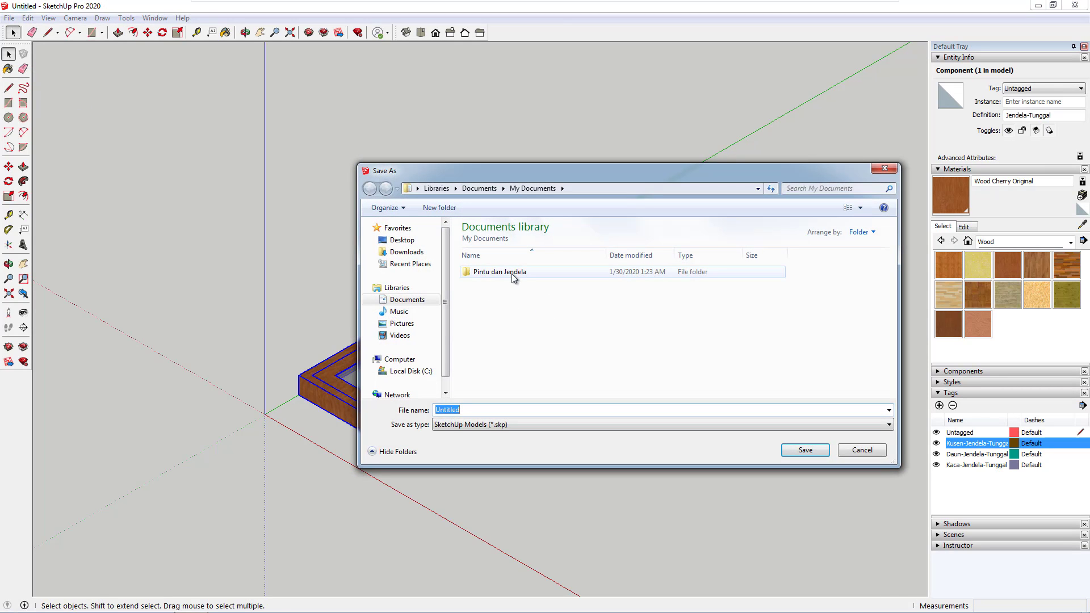
pyautogui.click(502, 274)
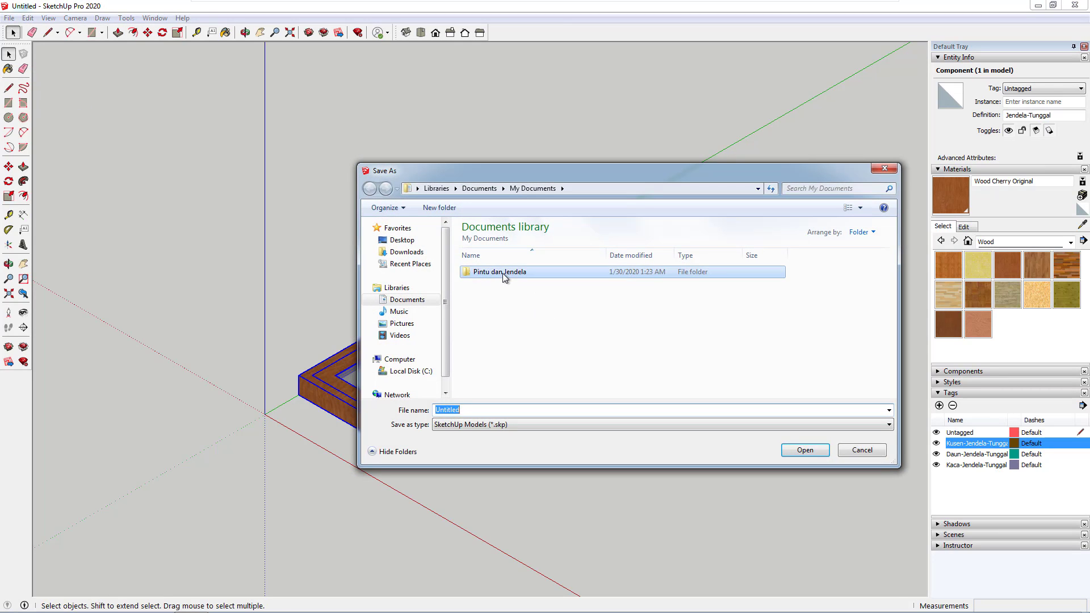
pyautogui.doubleClick(502, 274)
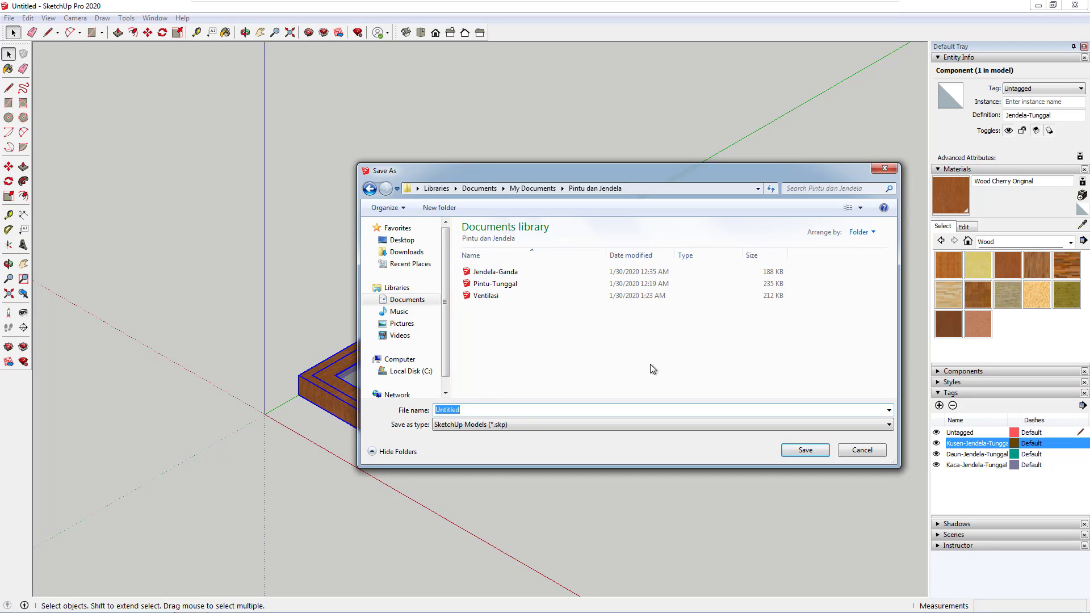
pyautogui.write('Jendela')
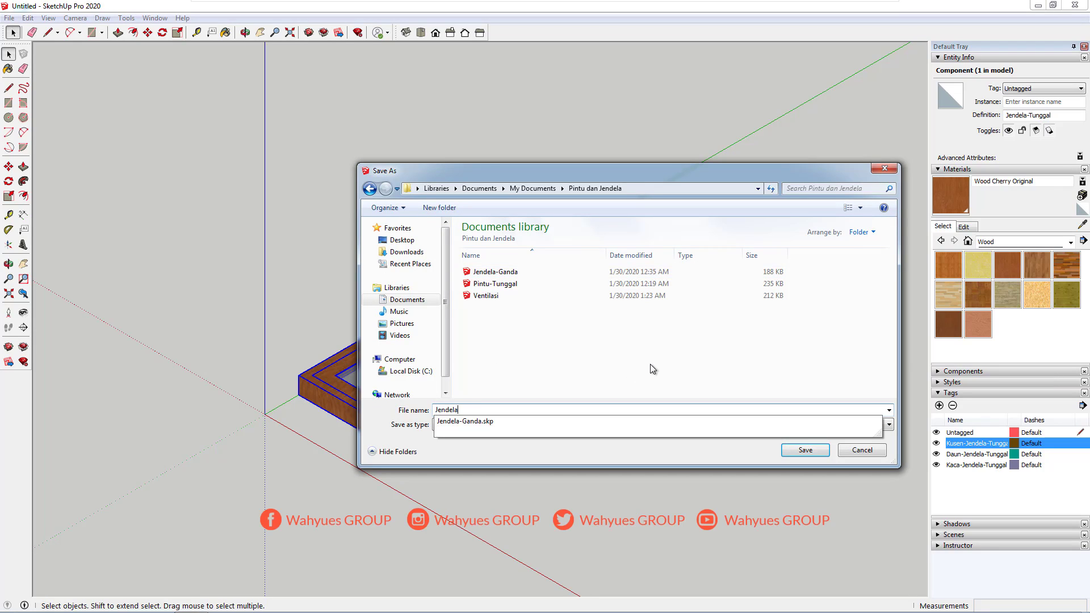
pyautogui.write('-Tung')
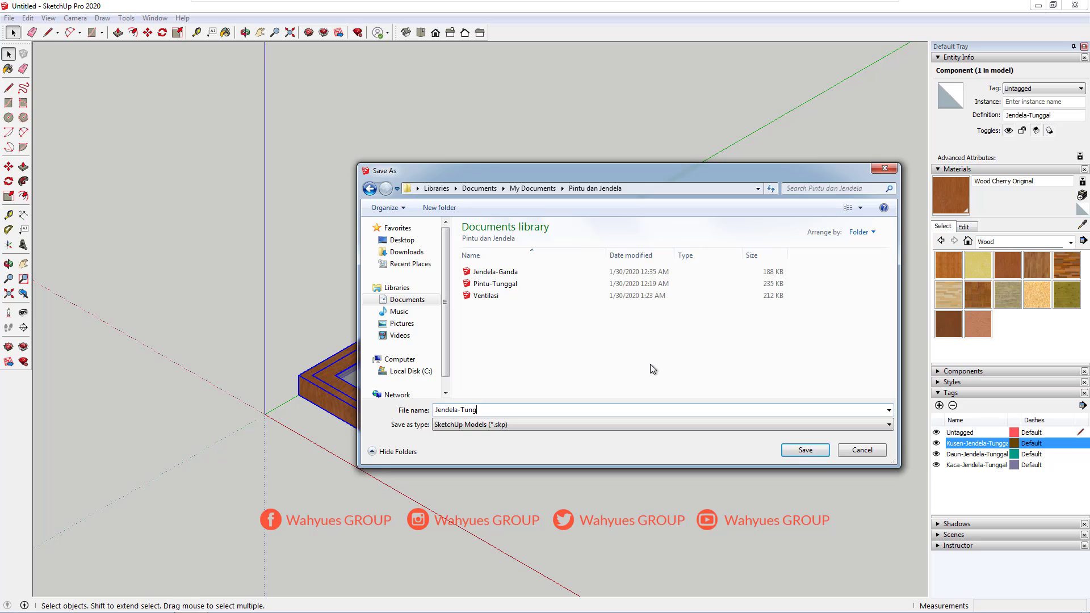
pyautogui.write('gal')
pyautogui.click(804, 450)
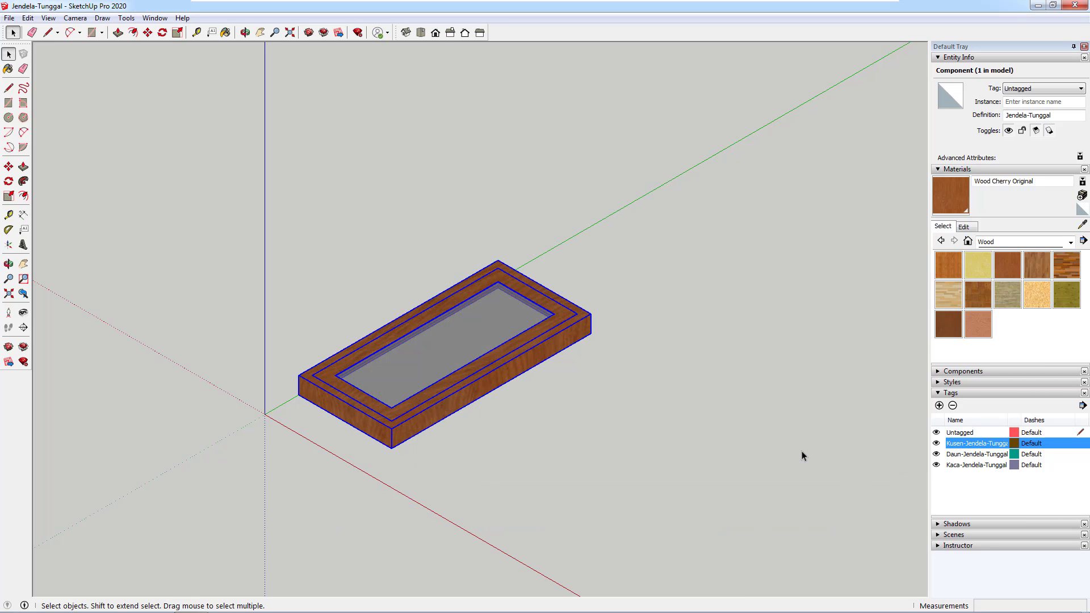
pyautogui.click(294, 262)
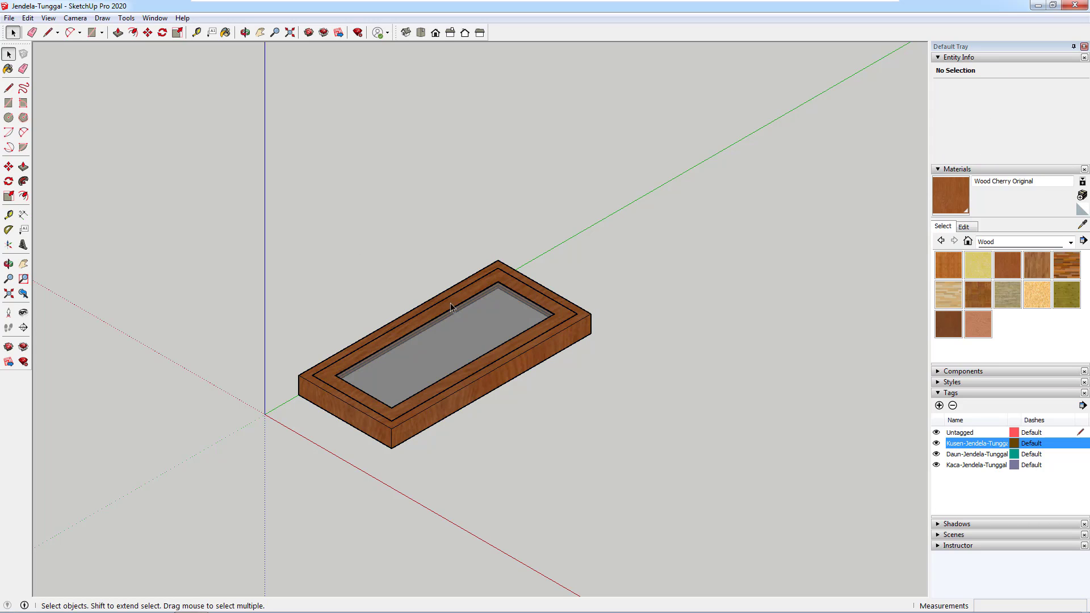
pyautogui.hotkey('ctrl', 'a')
pyautogui.click(710, 259)
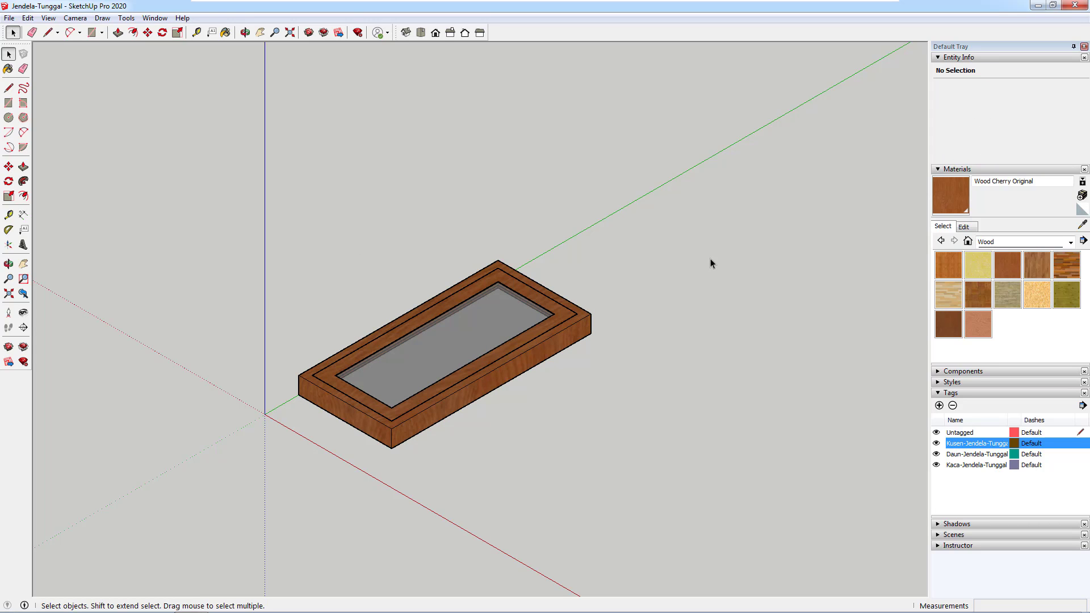